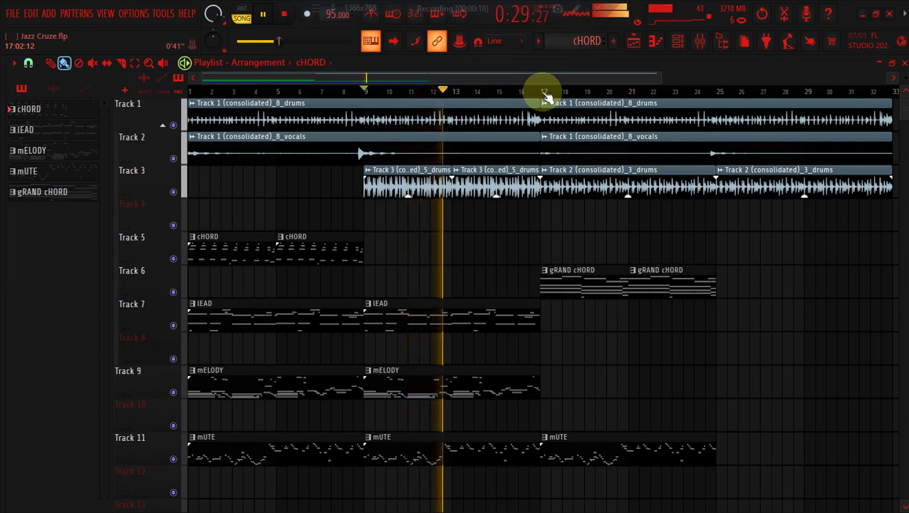
- Audition the song from bar 17, play the cHORD pattern, and open its Purity notes in the piano roll
left_click(543, 92)
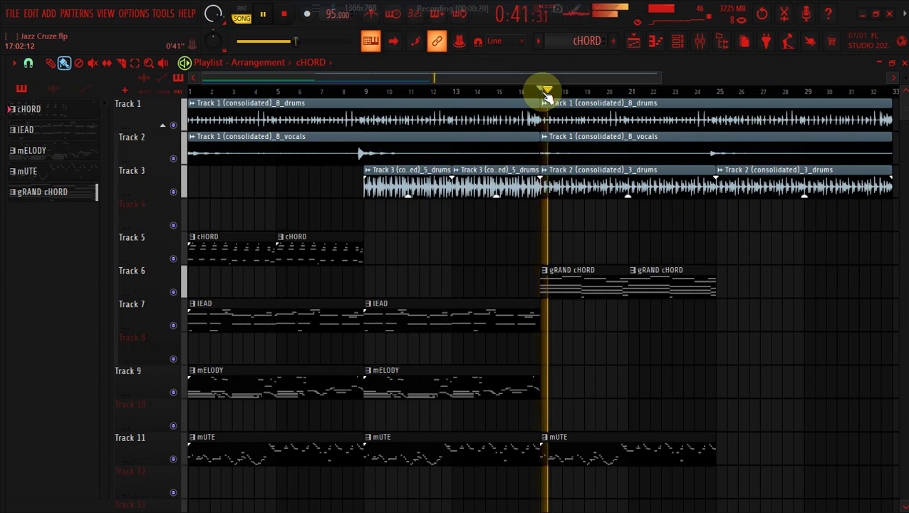
key("space")
left_click(678, 42)
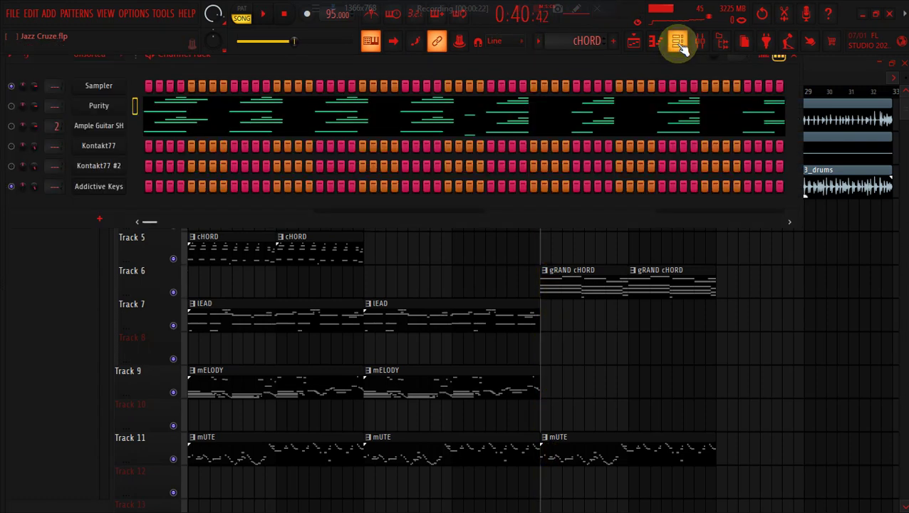
left_click(269, 16)
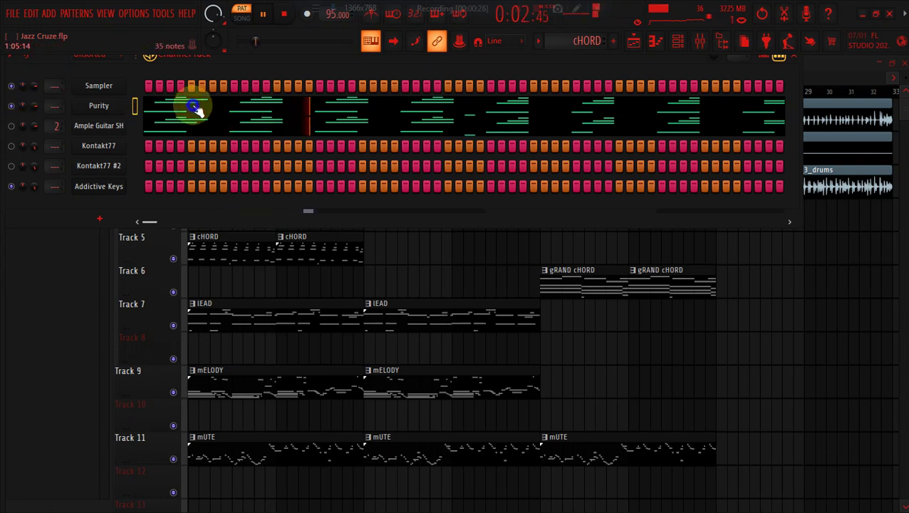
left_click(196, 109)
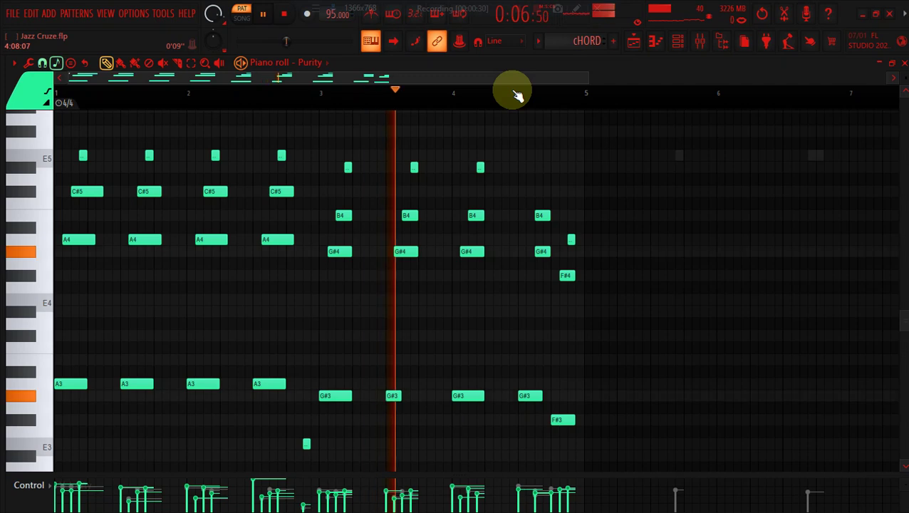
- Mute the Purity channel, enable Ample Guitar SH in the channel rack, and play the cHORD pattern
left_click(677, 41)
key("space")
scroll(57, 127, "up", 2)
left_click(12, 107)
key("space")
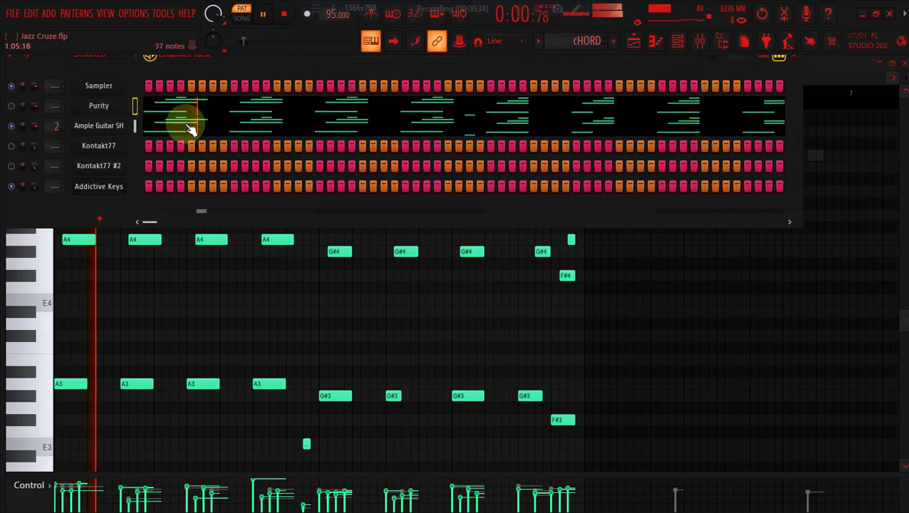
- Load the Autumn Leaves preset in the Ample Guitar SH instrument
left_click(118, 128)
left_click_drag(197, 166, 189, 110)
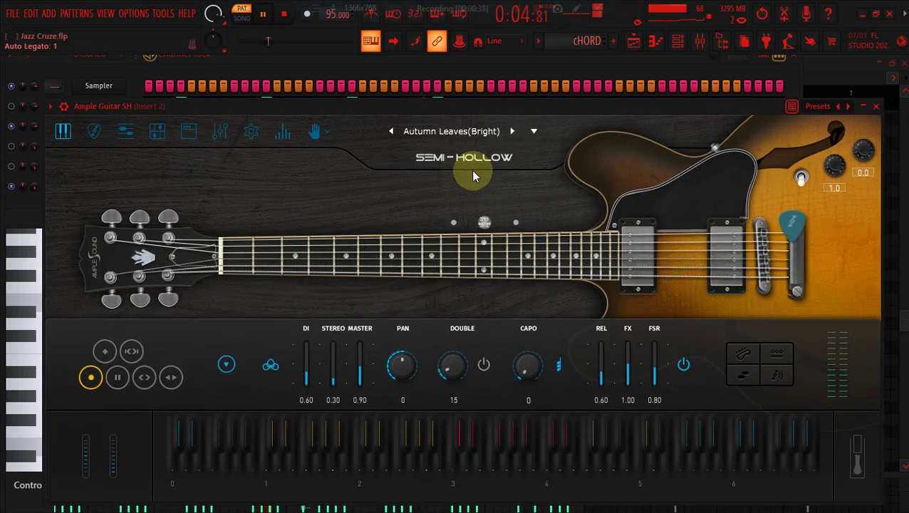
left_click(444, 140)
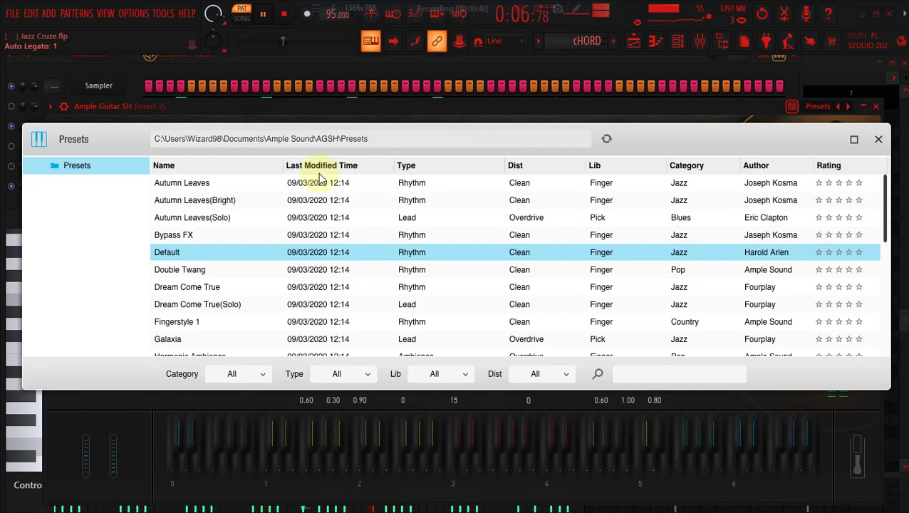
left_click(213, 185)
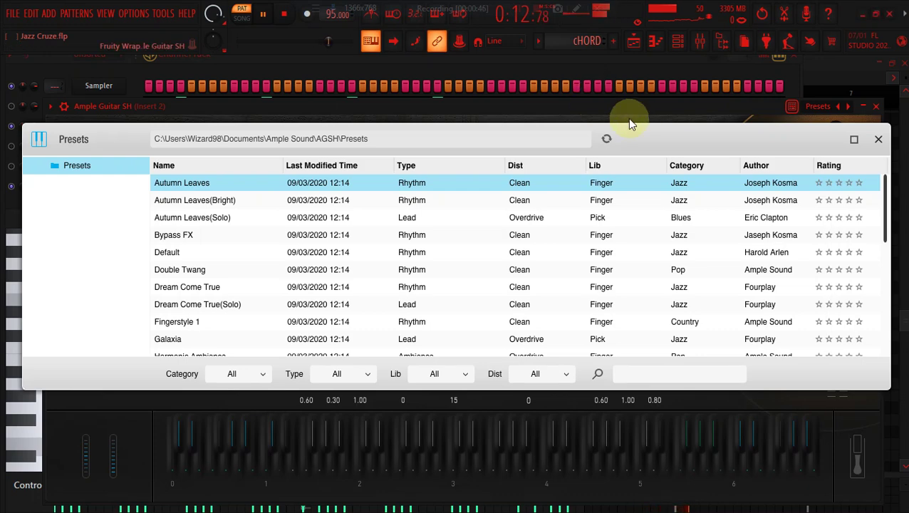
left_click(875, 148)
- Set Ample Guitar SH's pan to 16 and double to 21, and try its capo and string 1 tuner
left_click_drag(521, 111, 581, 126)
left_click_drag(414, 349, 471, 363)
left_click_drag(548, 365, 552, 386)
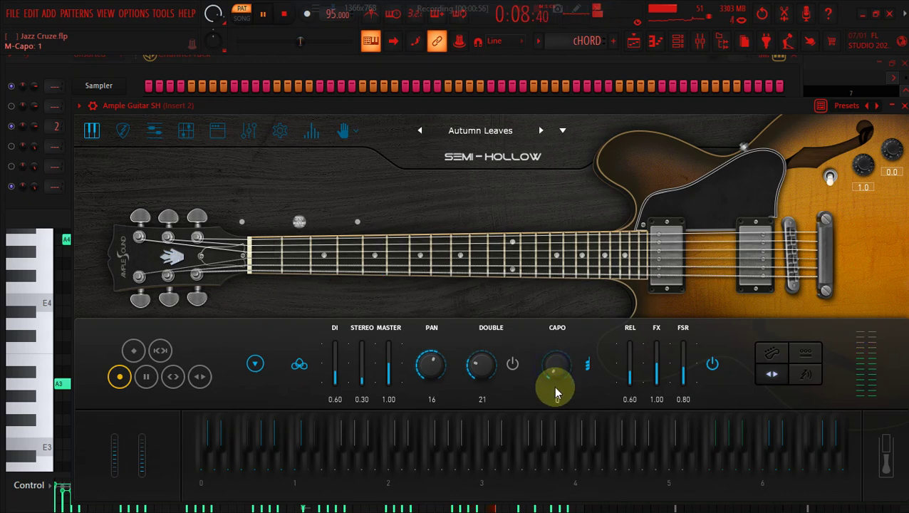
left_click_drag(201, 207, 202, 229)
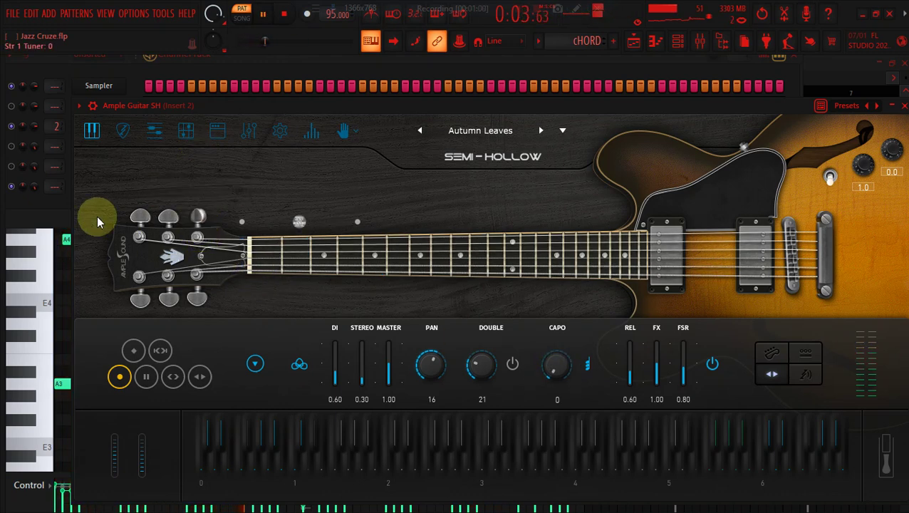
- Select the lEAD pattern in the playlist, play it in the channel rack, and open its Ample Guitar SH instrument
left_click(55, 199)
left_click(632, 39)
key("space")
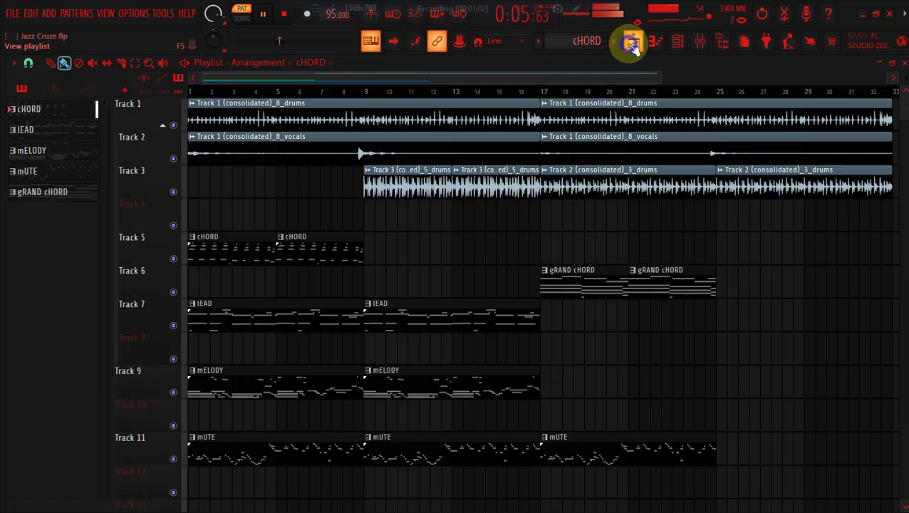
left_click(214, 308)
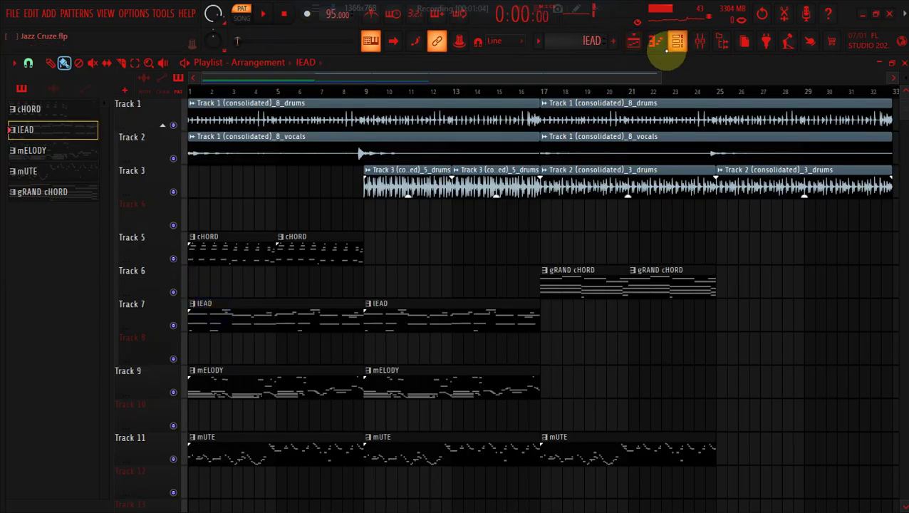
left_click(676, 40)
key("space")
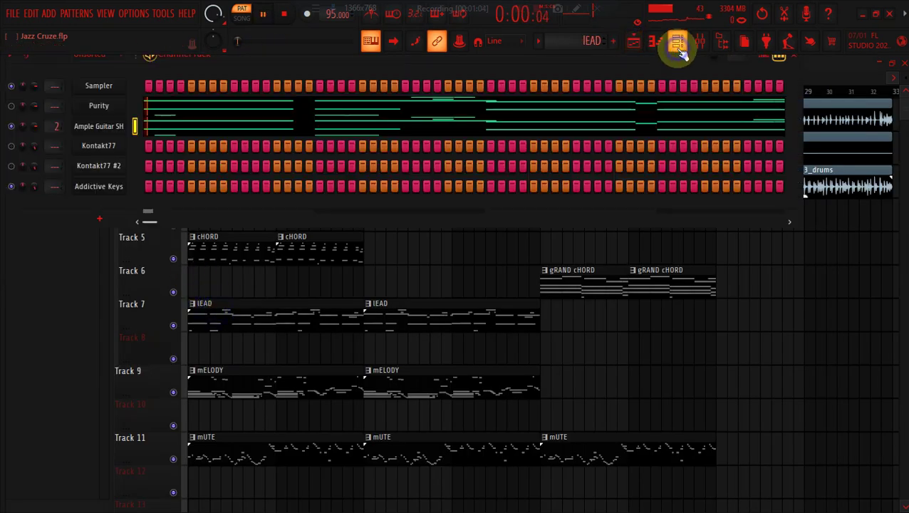
left_click(104, 125)
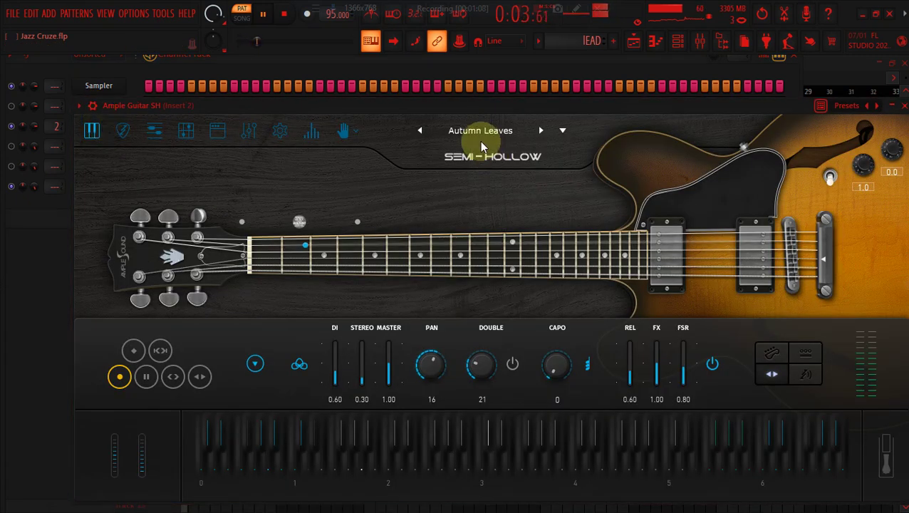
- Add an Ample Guitar VC channel and copy the lEAD notes from the Ample Guitar SH channel
left_click_drag(473, 109, 497, 161)
left_click(92, 215)
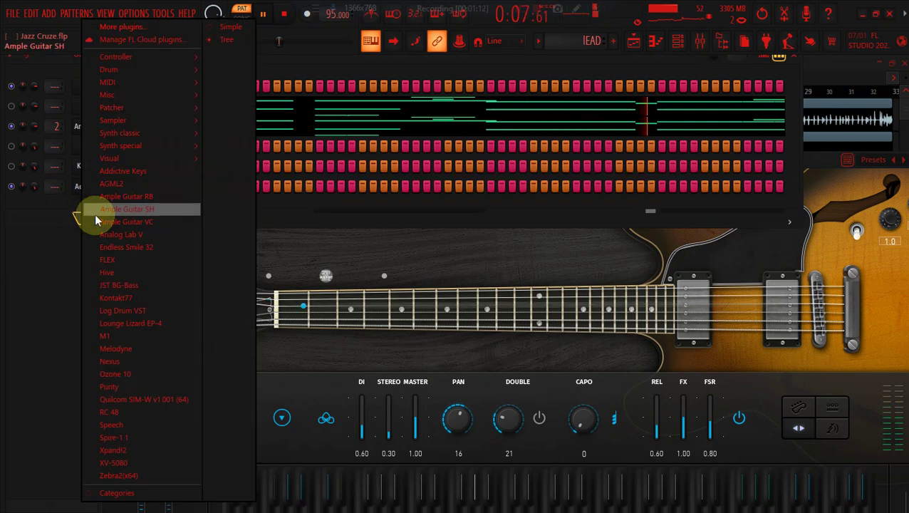
left_click(147, 224)
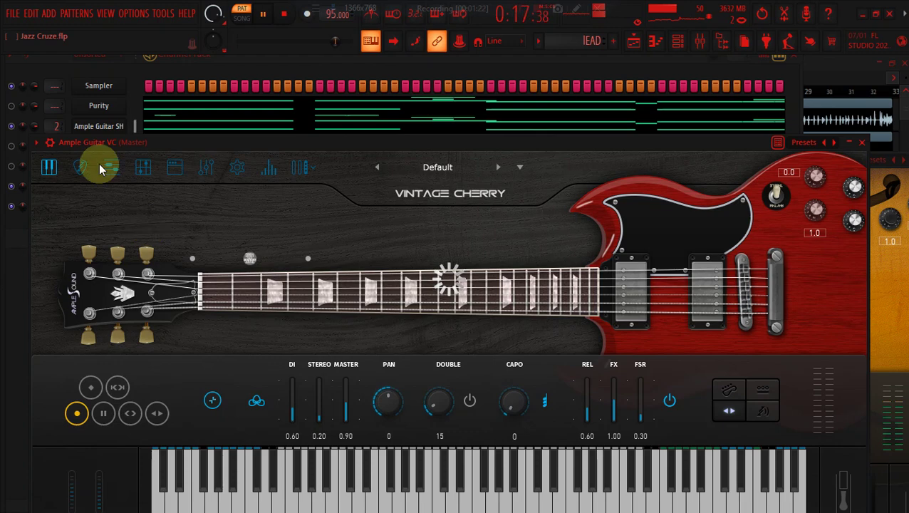
left_click_drag(170, 141, 175, 173)
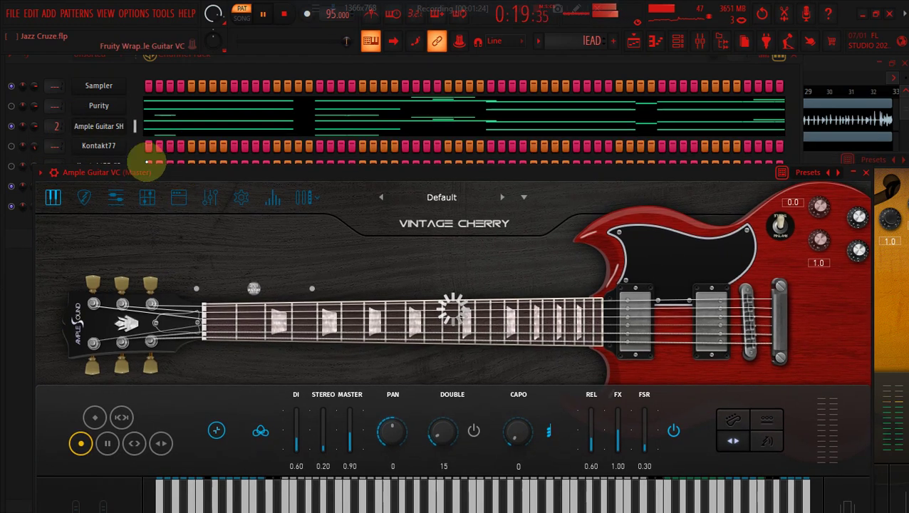
right_click(101, 126)
left_click(270, 137)
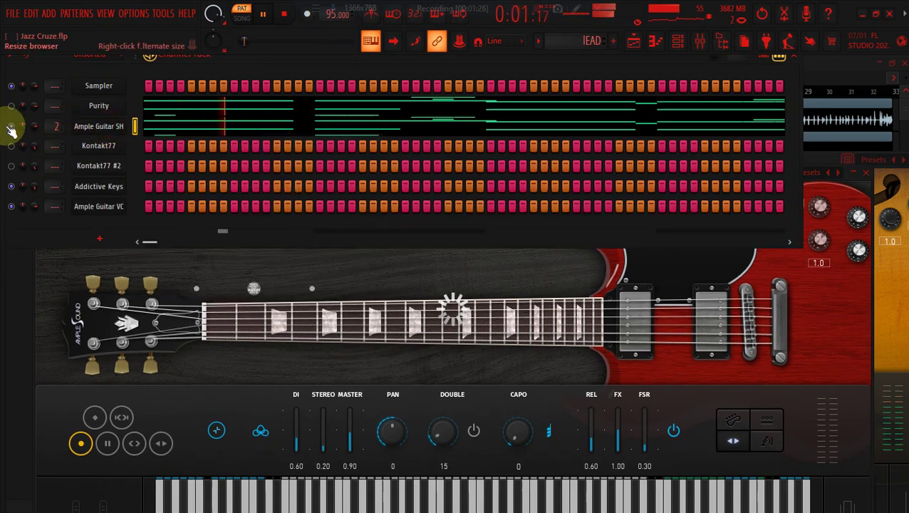
- Load the Cherry Blues preset in the Ample Guitar VC instrument
left_click(298, 278)
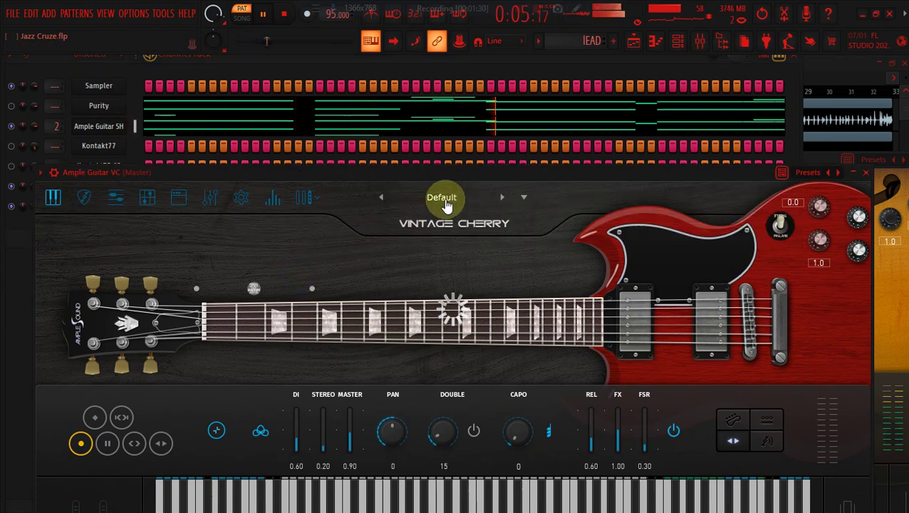
left_click_drag(432, 175, 370, 130)
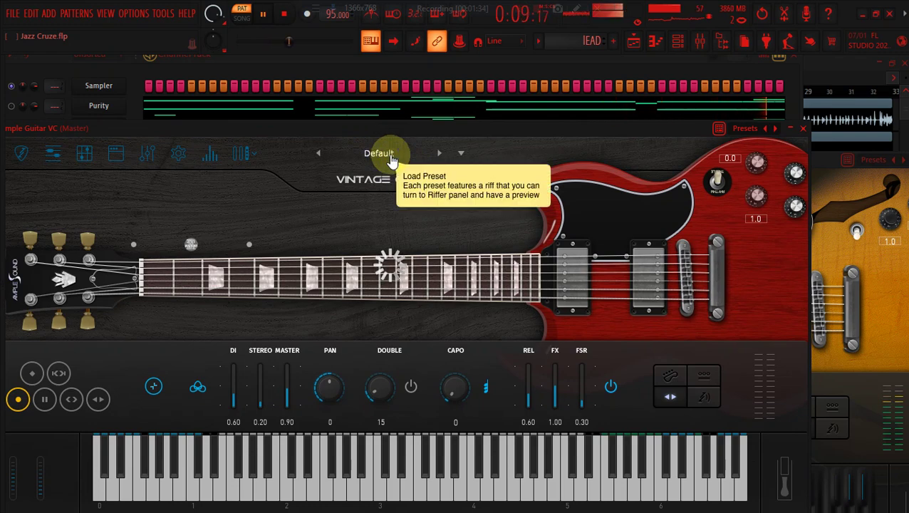
left_click(388, 154)
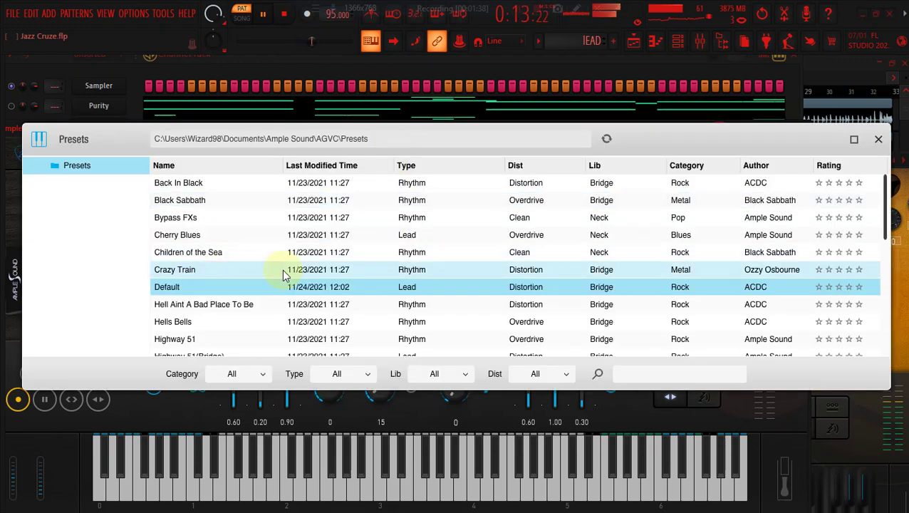
left_click(549, 242)
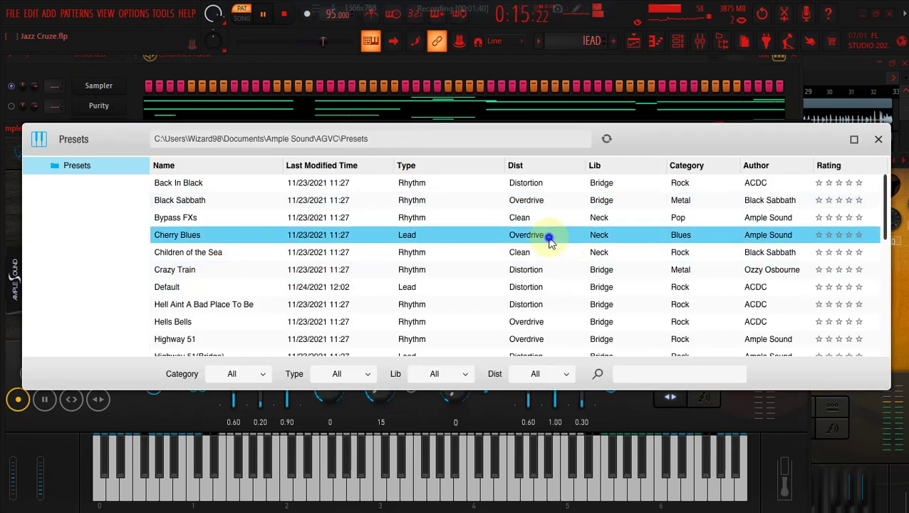
left_click(330, 60)
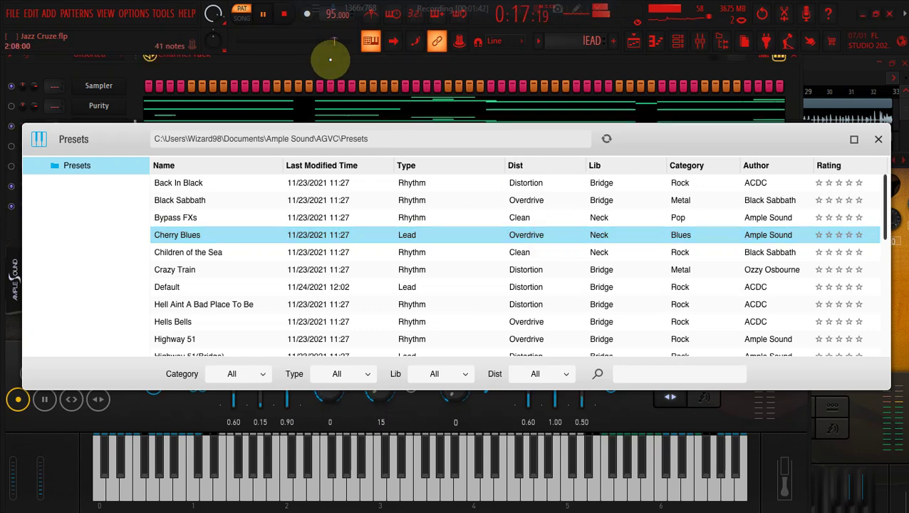
left_click(880, 144)
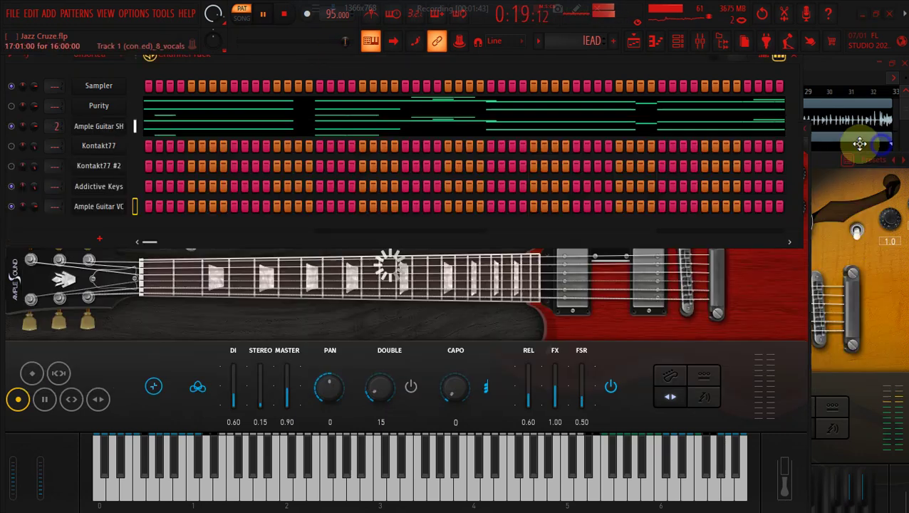
- Paste the copied lEAD notes into the Ample Guitar VC channel, mute Ample Guitar SH, and play the pattern
right_click(133, 211)
left_click(304, 235)
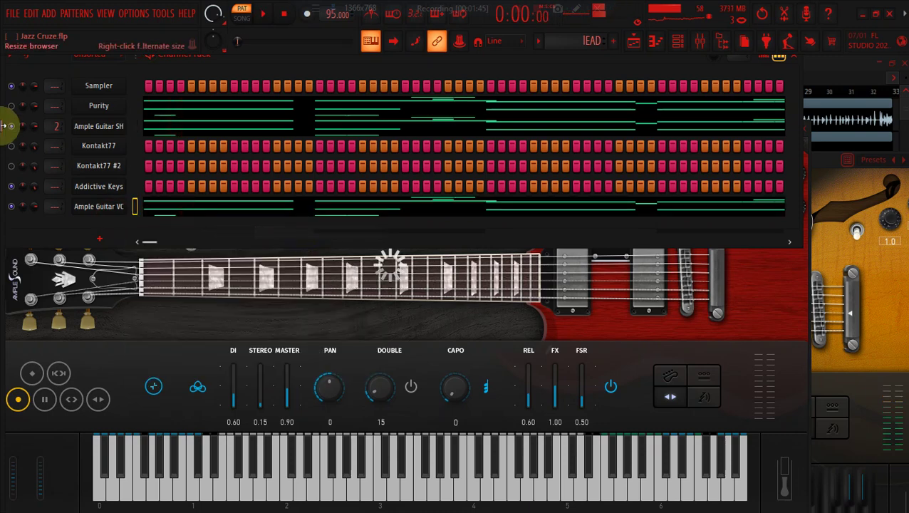
key("space")
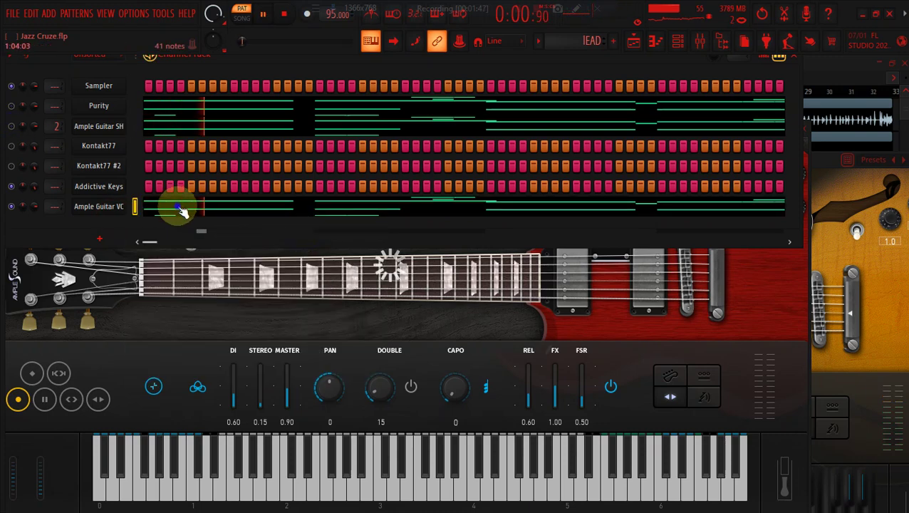
- Examine the full lEAD note sequence of Ample Guitar VC in the piano roll
left_click(181, 208)
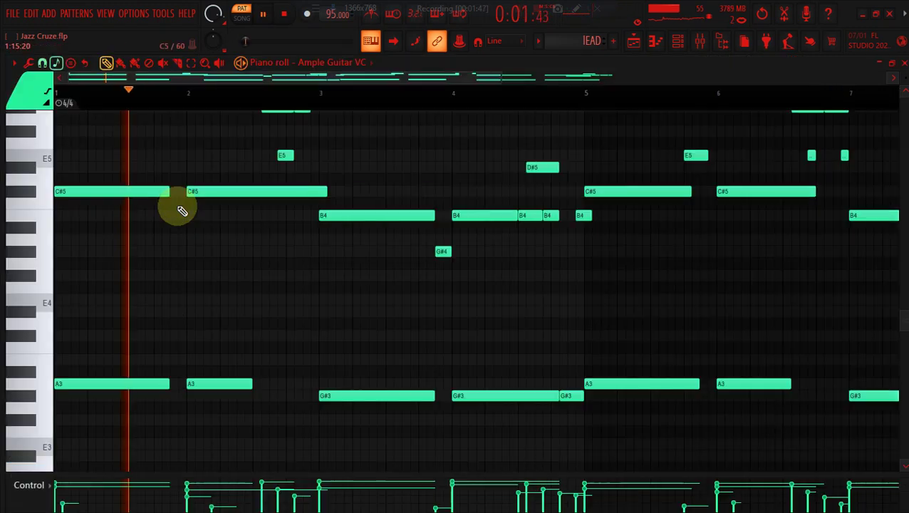
left_click_drag(503, 75, 718, 117)
scroll(456, 285, "up", 2)
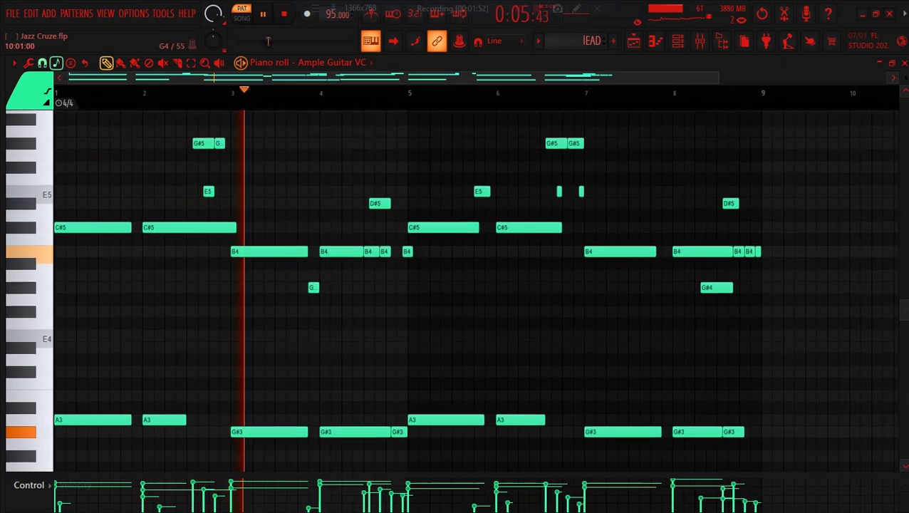
scroll(905, 80, "down", 3)
scroll(905, 78, "up", 1)
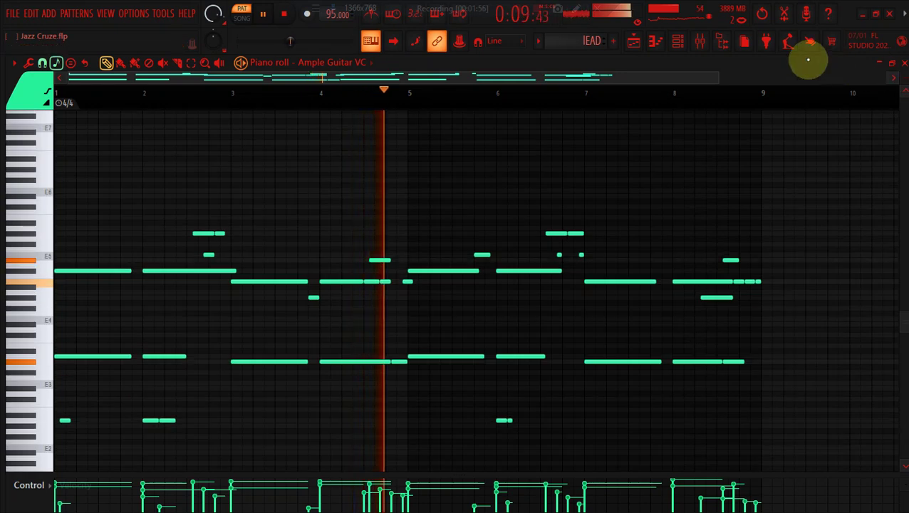
- Replay the Ample Guitar VC lead, mute that channel, enable Ample Guitar SH, and play the lEAD pattern through it
left_click(681, 41)
key("space")
key("space")
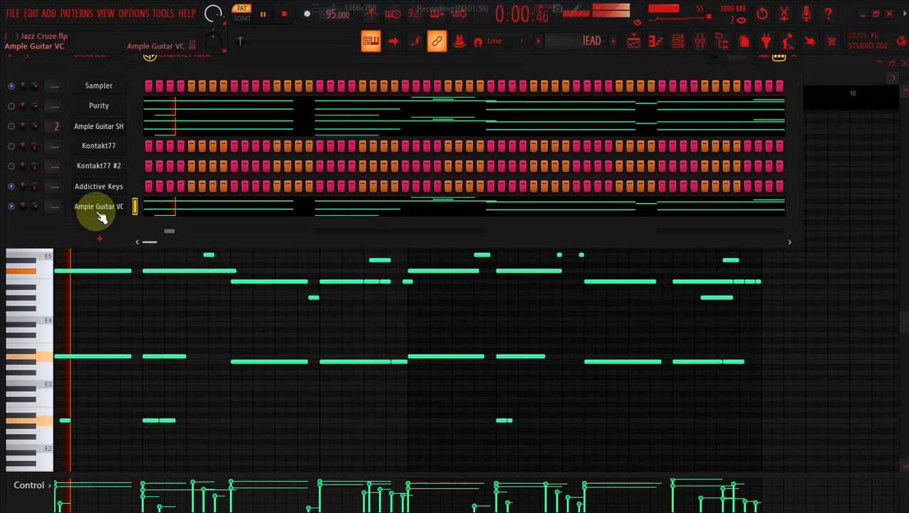
key("space")
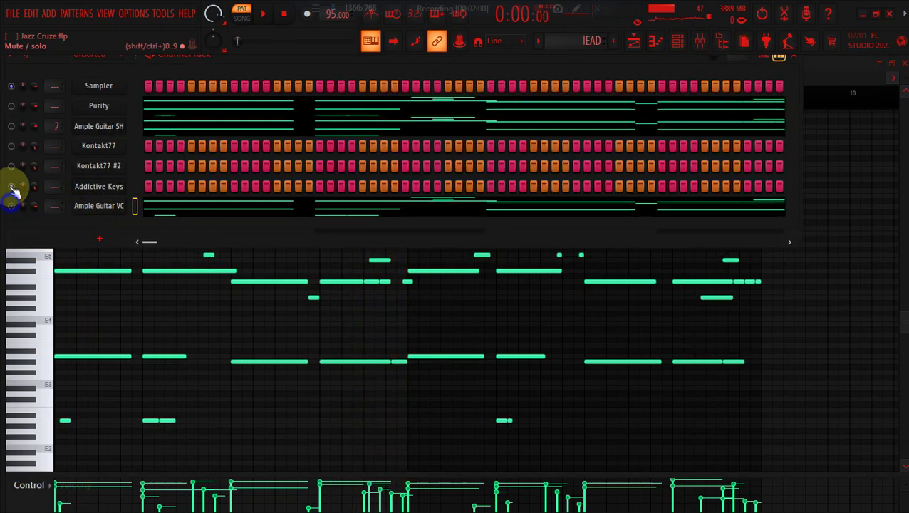
left_click(11, 127)
key("space")
left_click(100, 123)
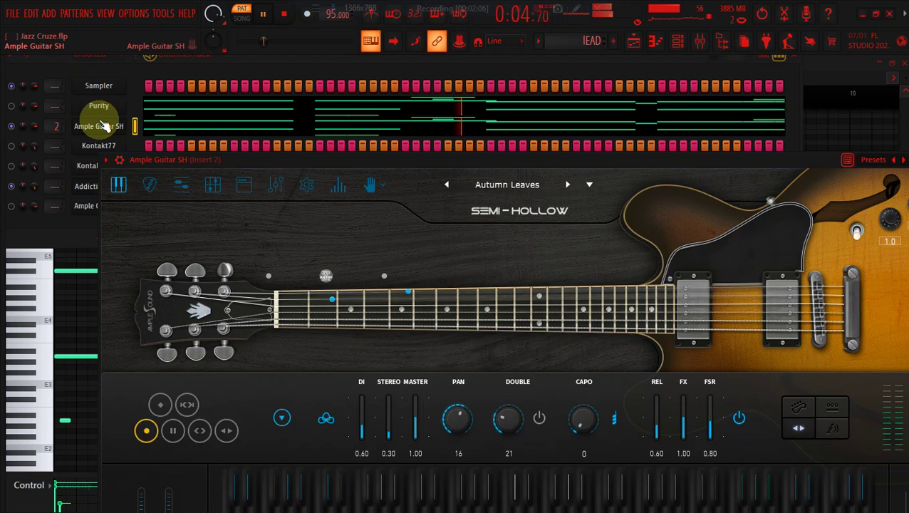
- Stop playback, select the mELODY pattern on Track 9 of the playlist, and show its channel rack
key("space")
left_click(633, 43)
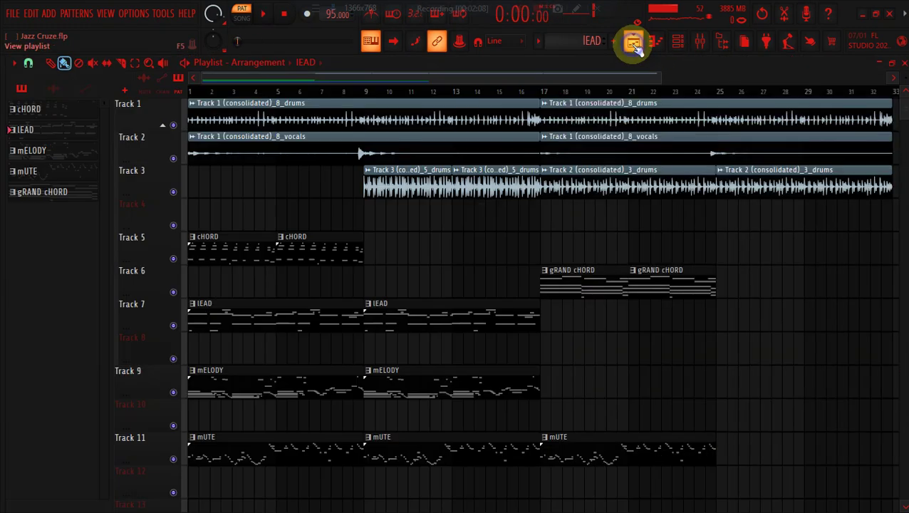
left_click(241, 376)
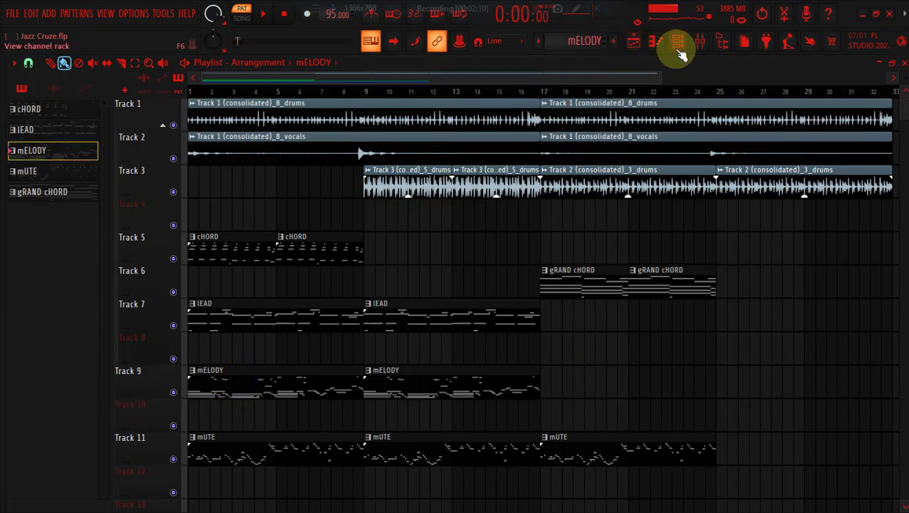
left_click(677, 43)
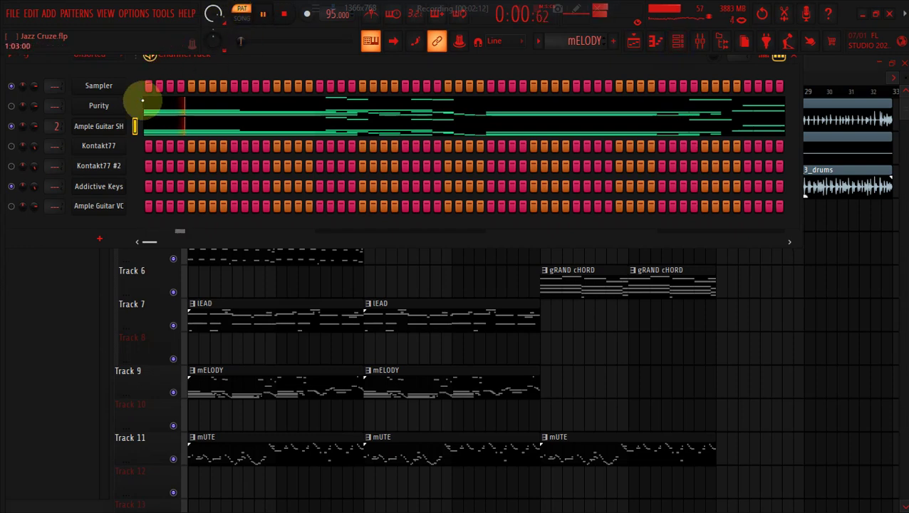
- Examine the mELODY notes of Ample Guitar SH in the piano roll, and open the instrument's interface
left_click(134, 126)
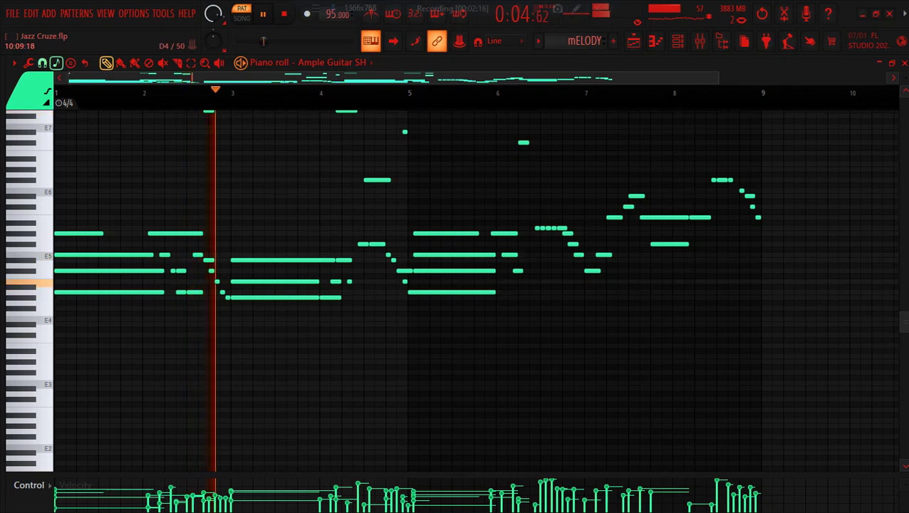
scroll(899, 313, "up", 5)
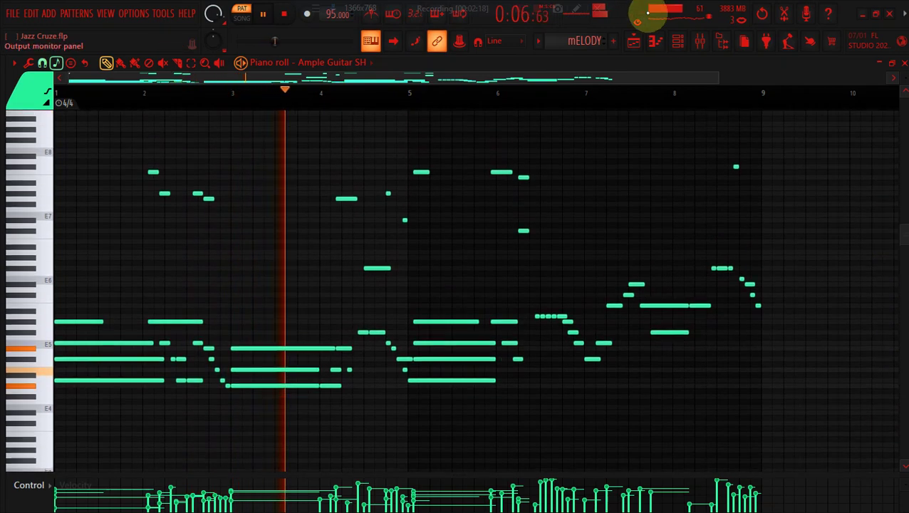
left_click(674, 42)
left_click(118, 133)
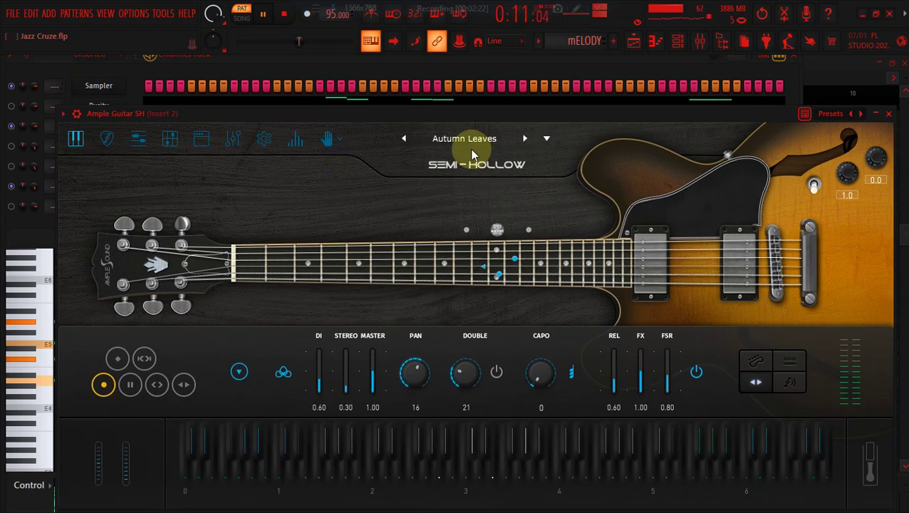
- Audition the Under the Bridge, The Sea Breeze(Solo) and That is the Time(Finger) presets, and load Smooth Jazz Solo(Pick) in Ample Guitar SH
left_click(470, 151)
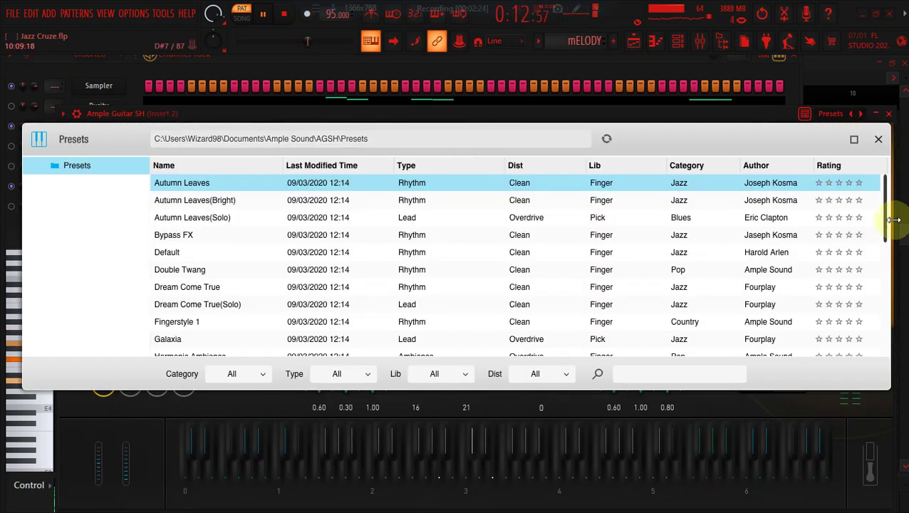
left_click_drag(887, 220, 885, 330)
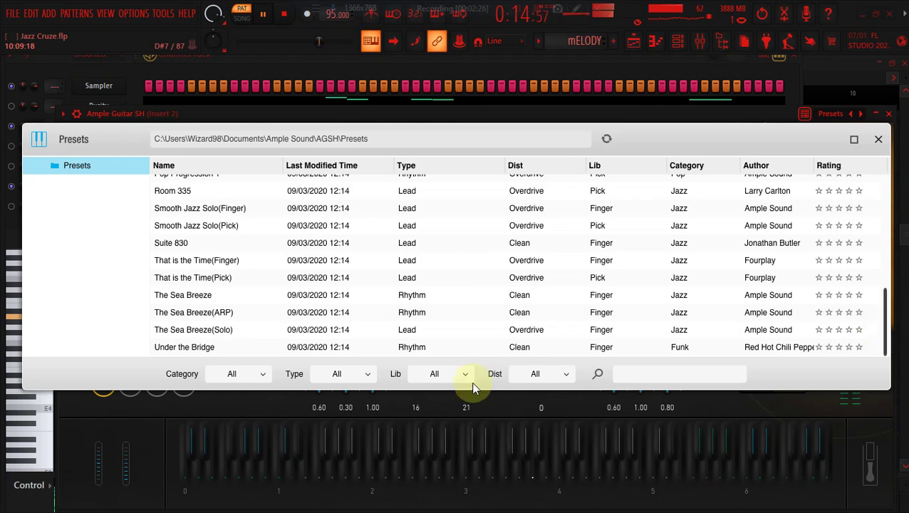
left_click(419, 349)
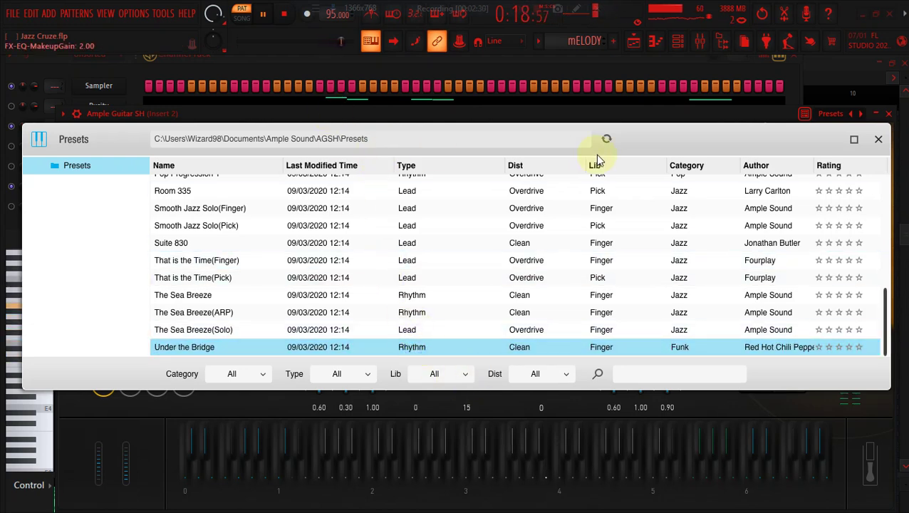
left_click(603, 331)
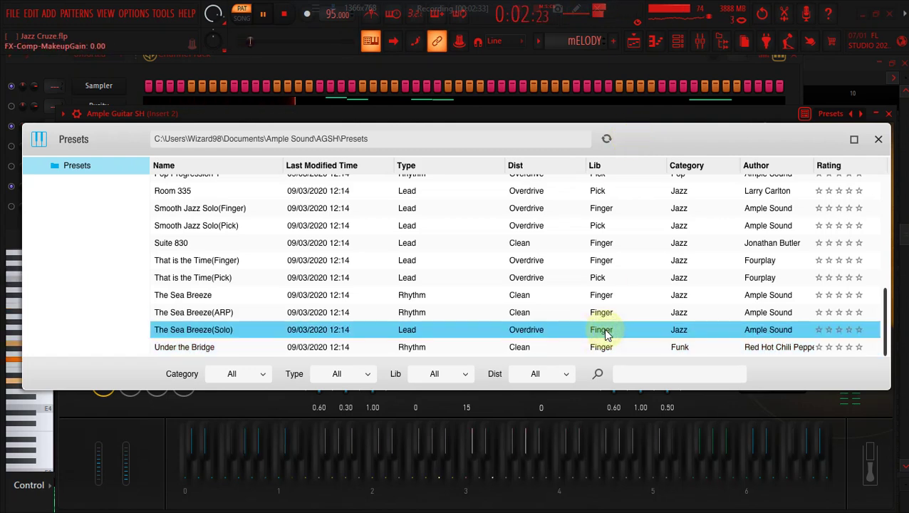
left_click(271, 263)
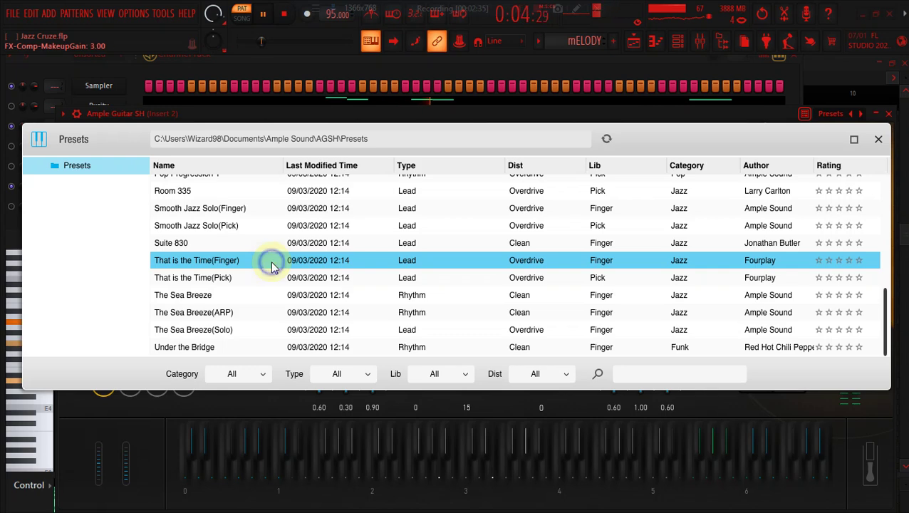
left_click(255, 229)
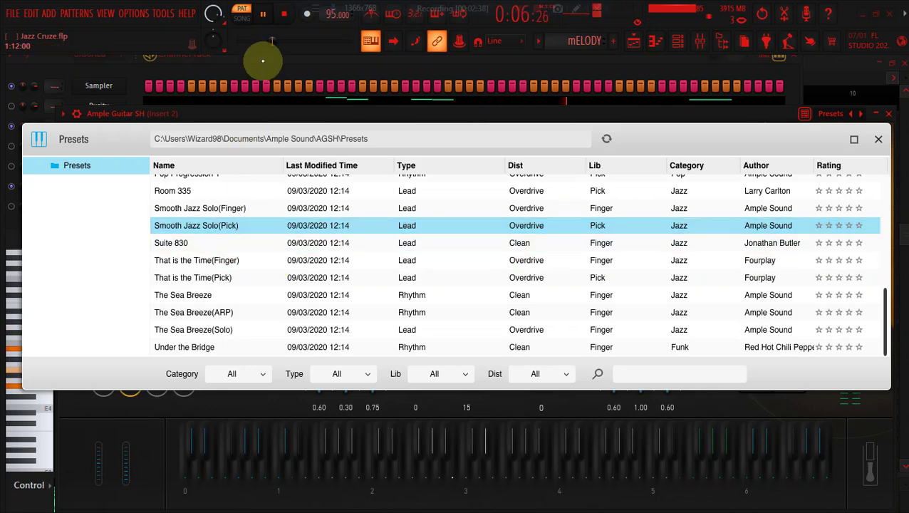
left_click(883, 144)
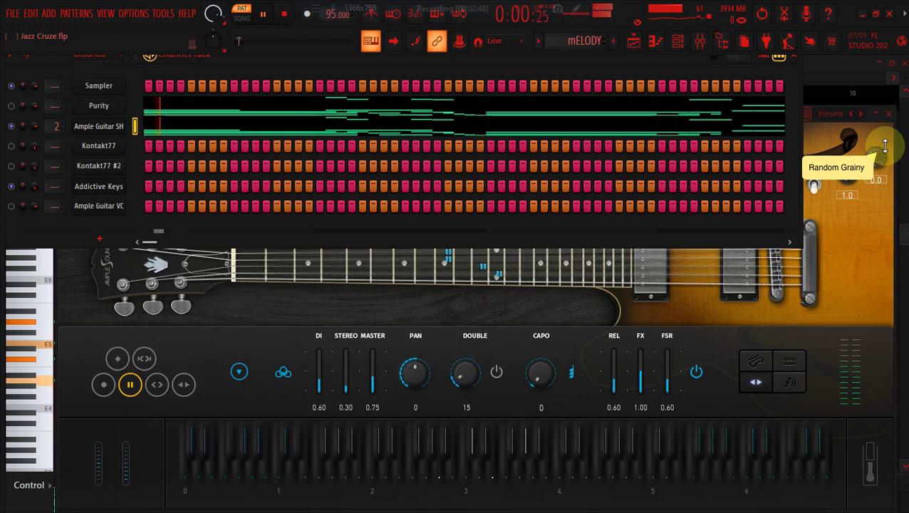
- Play the mUTE pattern from Track 11 with Kontakt77 enabled in place of Ample Guitar SH, and open the Kontakt77 instrument
key("space")
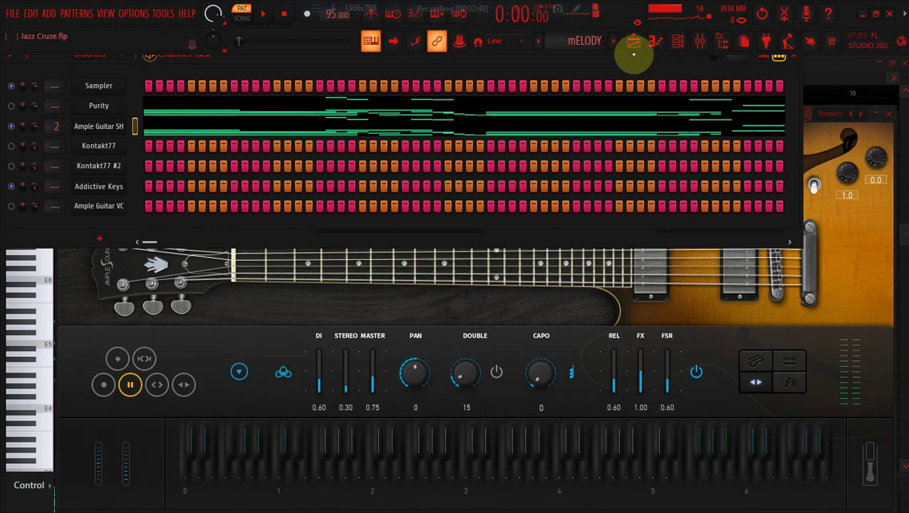
left_click(633, 40)
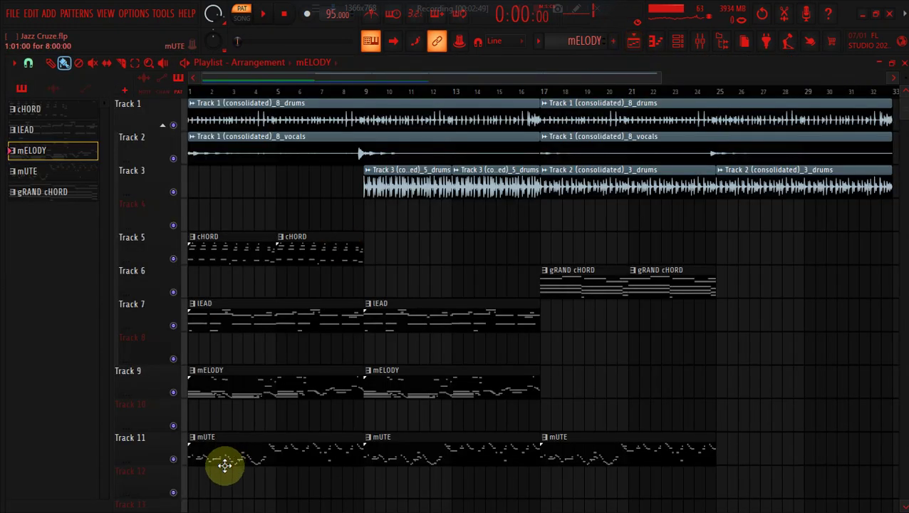
left_click(235, 445)
left_click(677, 41)
left_click(263, 14)
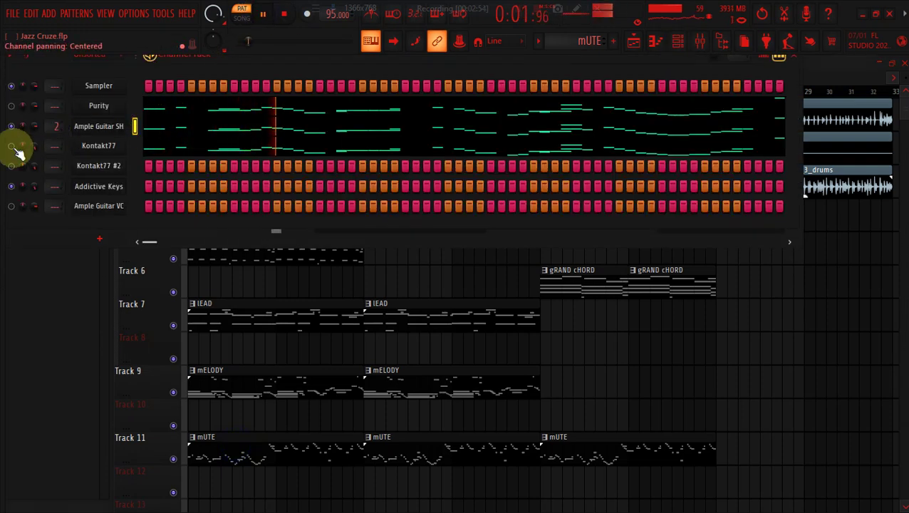
left_click(86, 148)
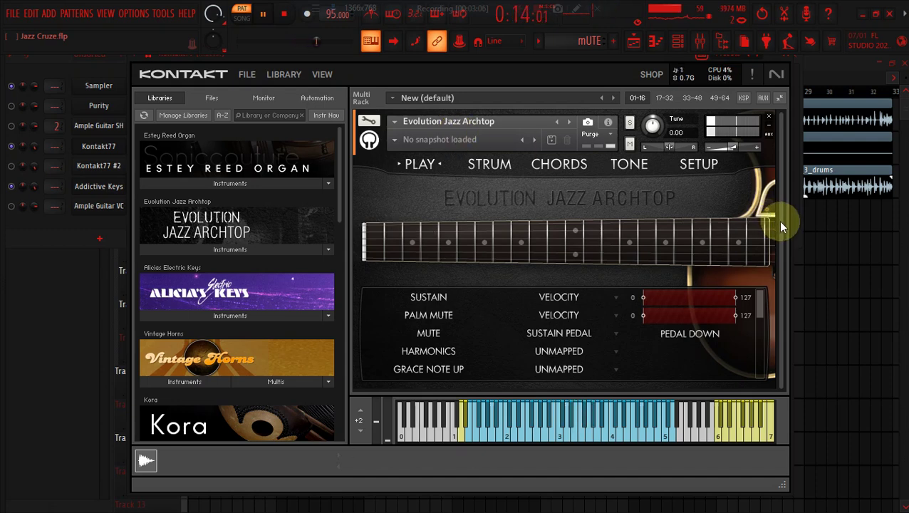
- Delete all pattern and audio clips from the playlist arrangement
left_click(633, 41)
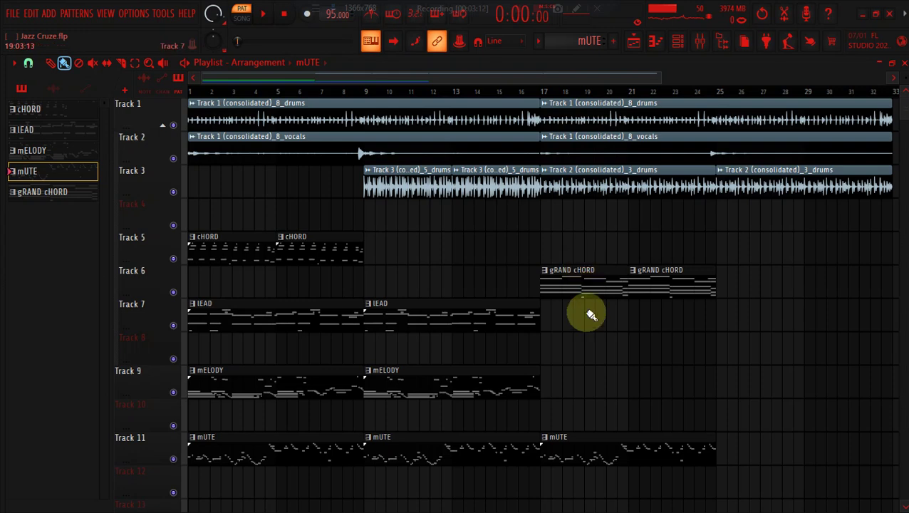
left_click(134, 63)
left_click_drag(229, 247, 211, 261)
left_click_drag(403, 410, 482, 450)
key("Delete")
left_click(595, 437)
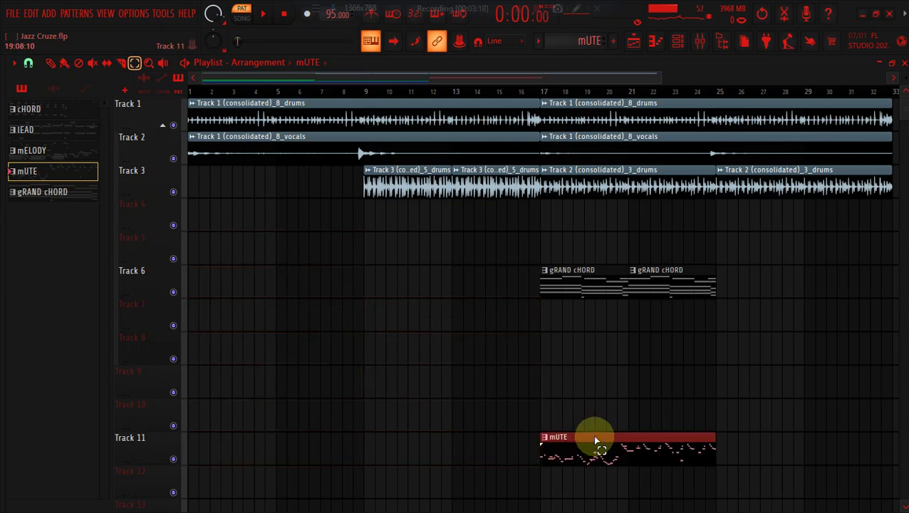
key("Delete")
key("ctrl+a")
key("Delete")
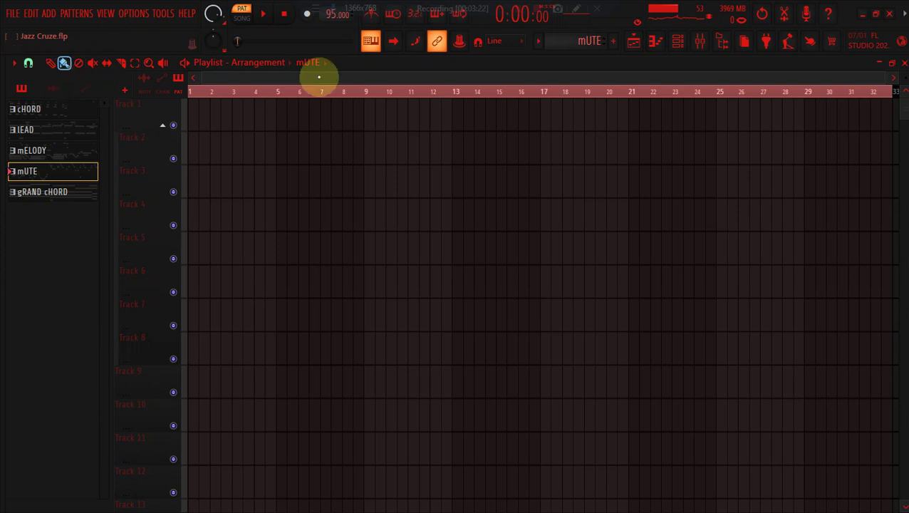
- Place the Track 1 (consolidated)_8_drums audio clip at bar 1 of Track 1, and play the song
left_click(307, 65)
left_click(327, 88)
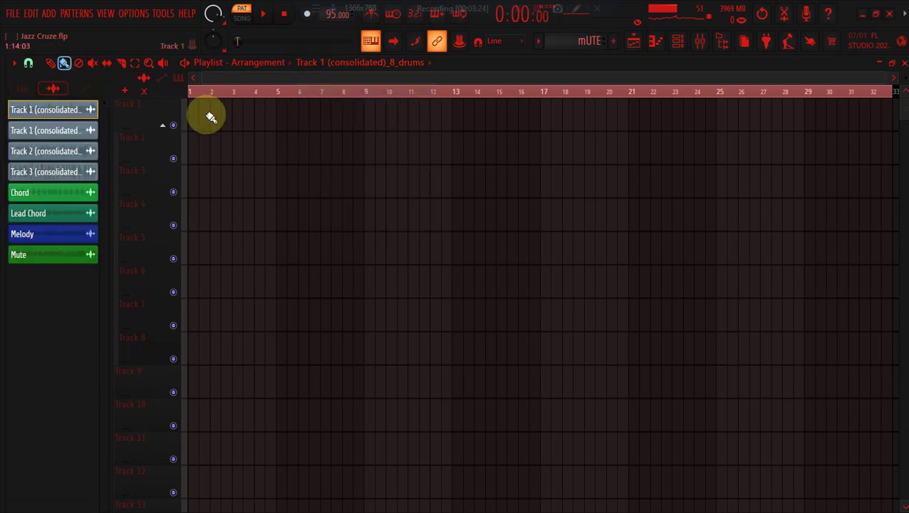
left_click_drag(84, 110, 213, 113)
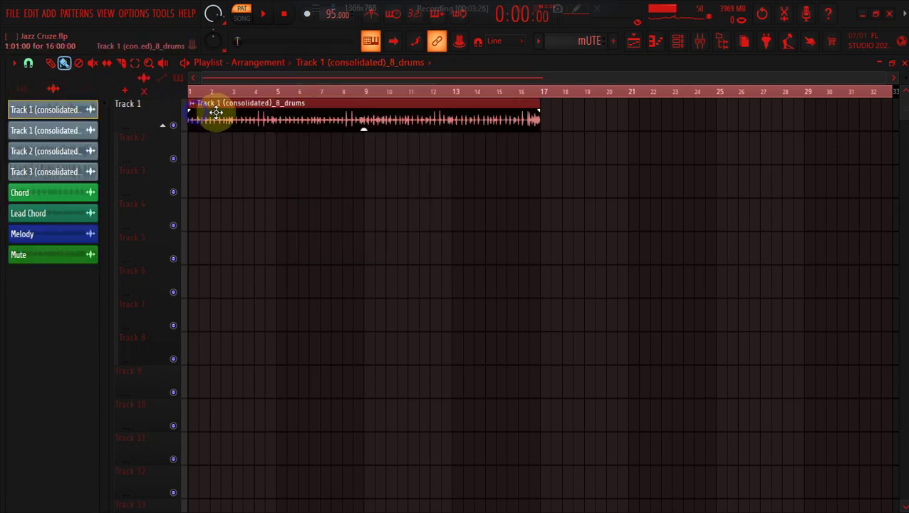
key("space")
- Jump playback to bar 9 and select bars 9 to 17 of the drums clip as the loop region
left_click_drag(883, 75, 498, 77)
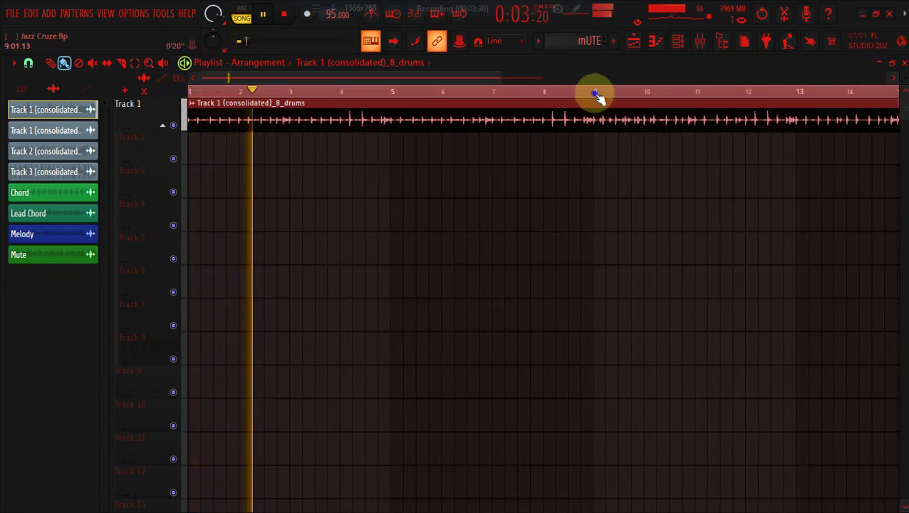
left_click(599, 93)
left_click_drag(481, 79, 565, 81)
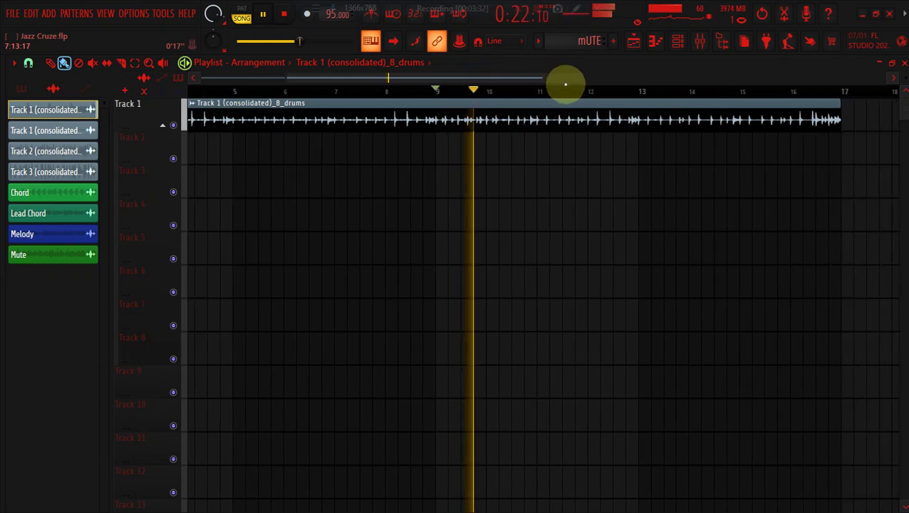
left_click_drag(393, 93, 832, 81)
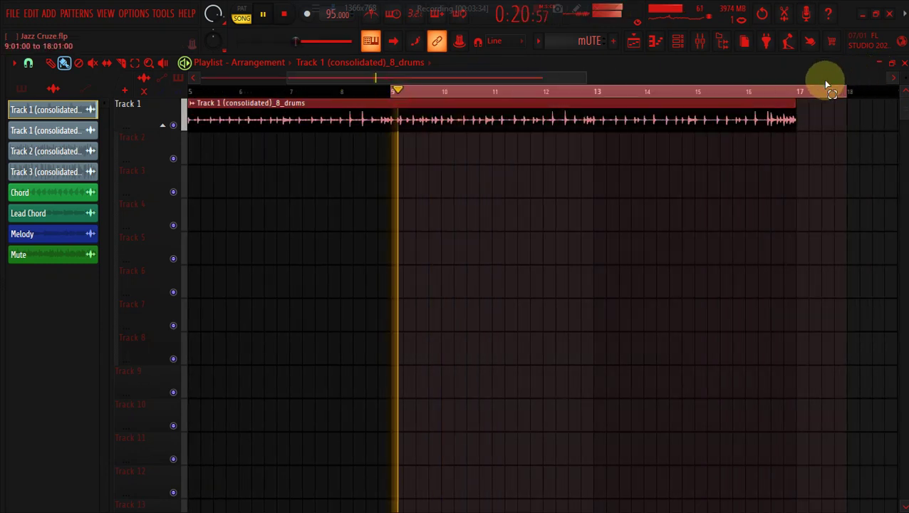
- Import the African Market Sound Effect file from the desktop's Fx folder onto playlist Track 3 at bar 9
left_click(862, 14)
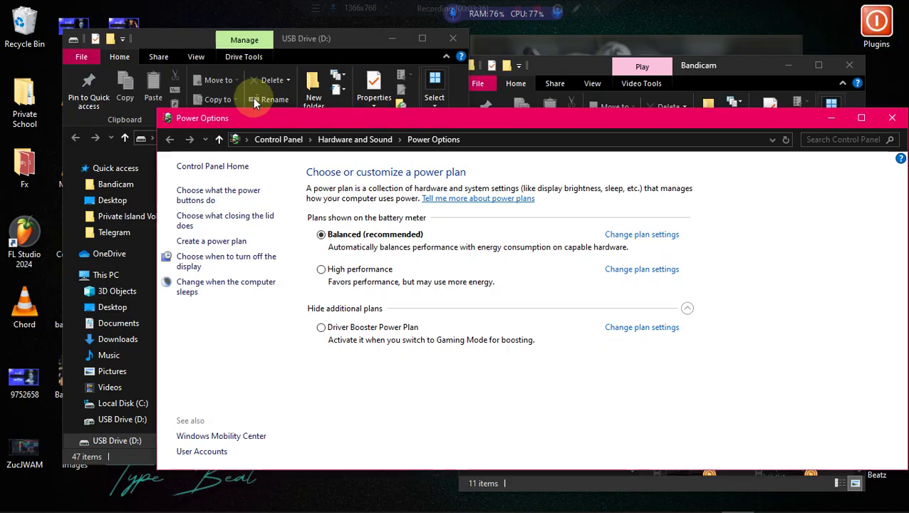
left_click(48, 158)
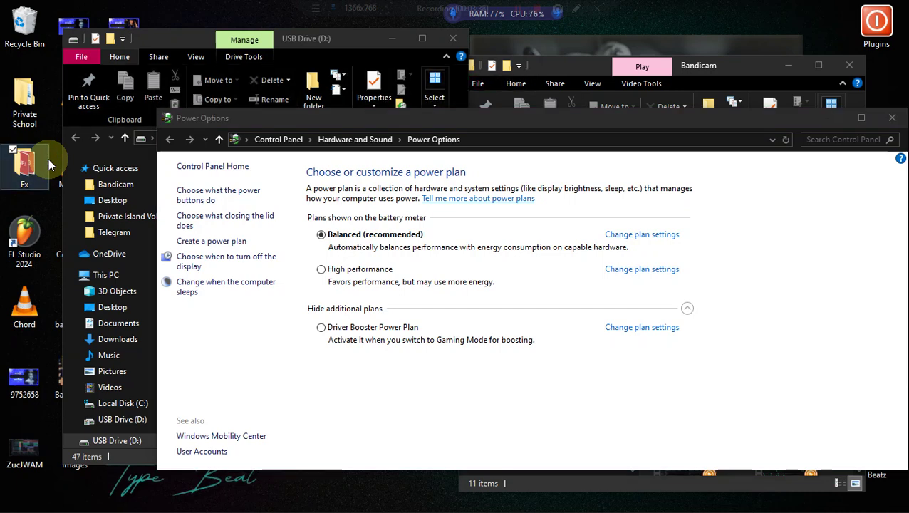
double_click(48, 158)
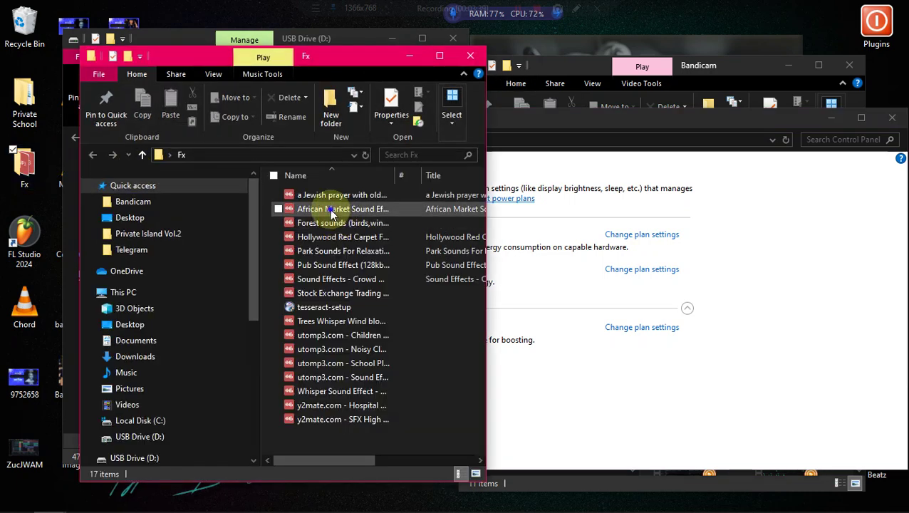
left_click_drag(599, 504, 400, 181)
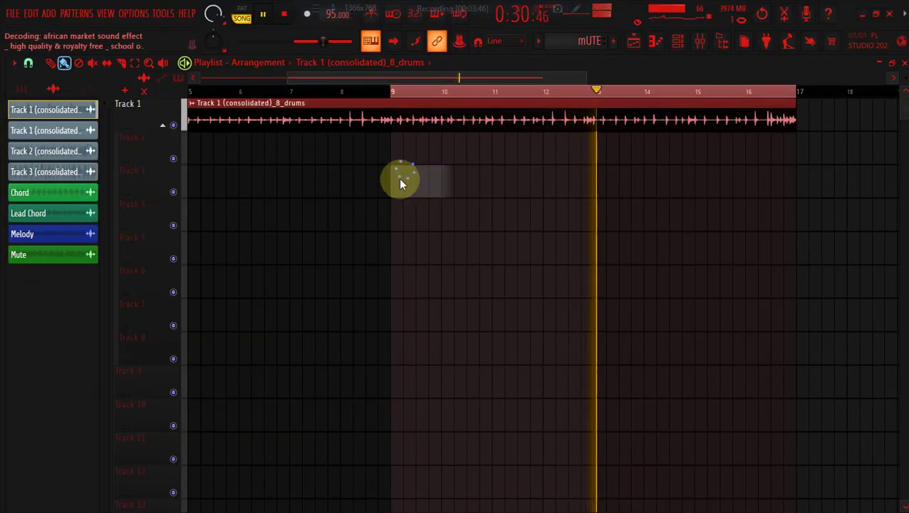
left_click_drag(400, 181, 399, 179)
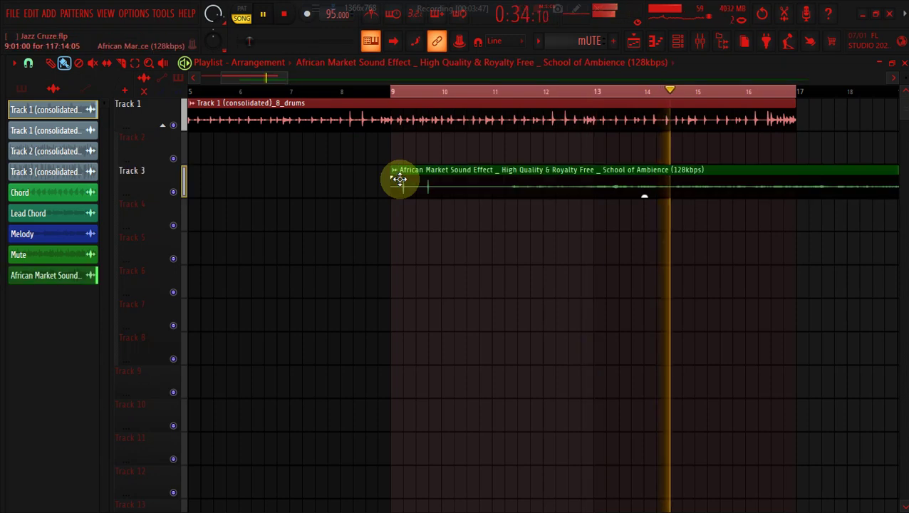
- Try the African Market clip at an earlier position on Track 3, and return it to bar 9
left_click(444, 178)
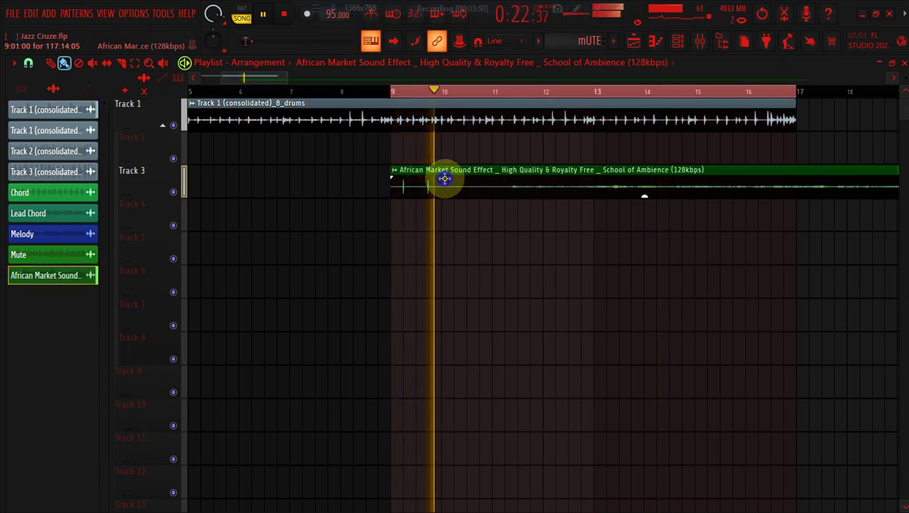
left_click_drag(507, 183, 385, 171)
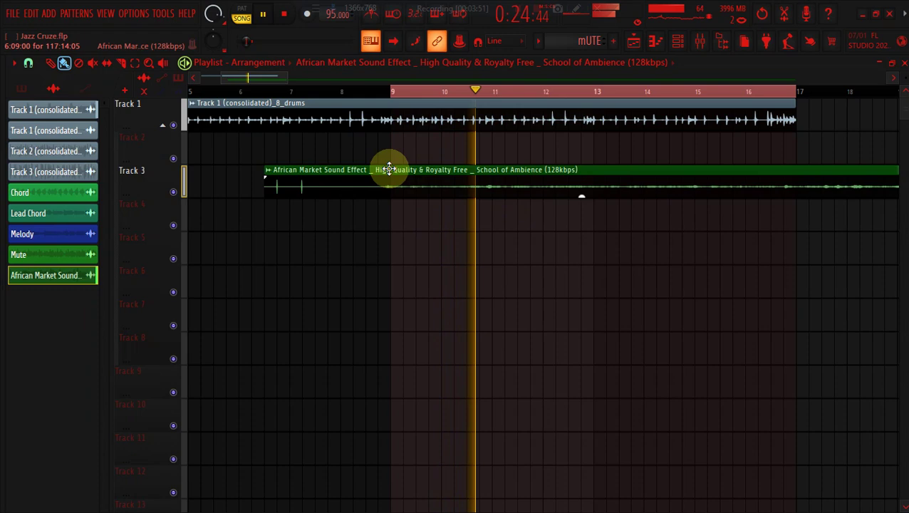
left_click_drag(292, 178, 394, 172)
- Route the African Market clip to mixer track 3 and add Endless Smile 32 there with the No Limit preset and intensity about 44.5%
double_click(411, 178)
left_click(404, 189)
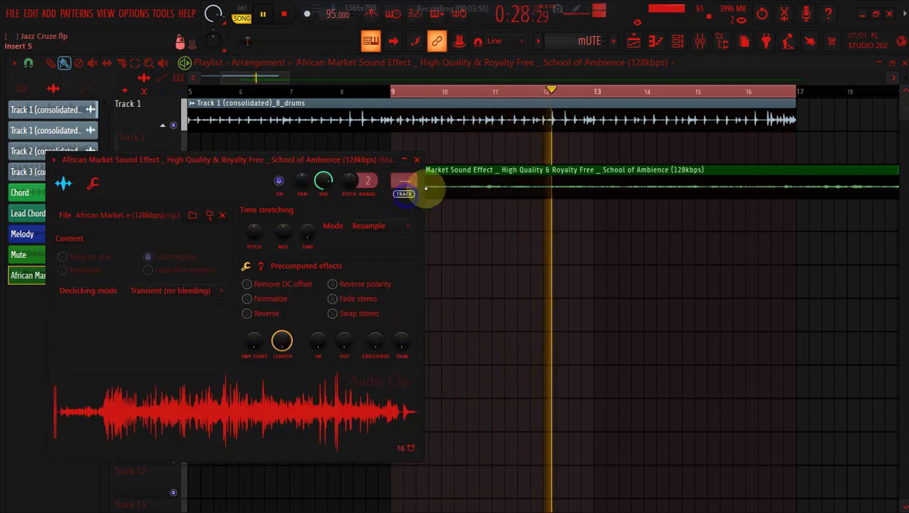
left_click(761, 175)
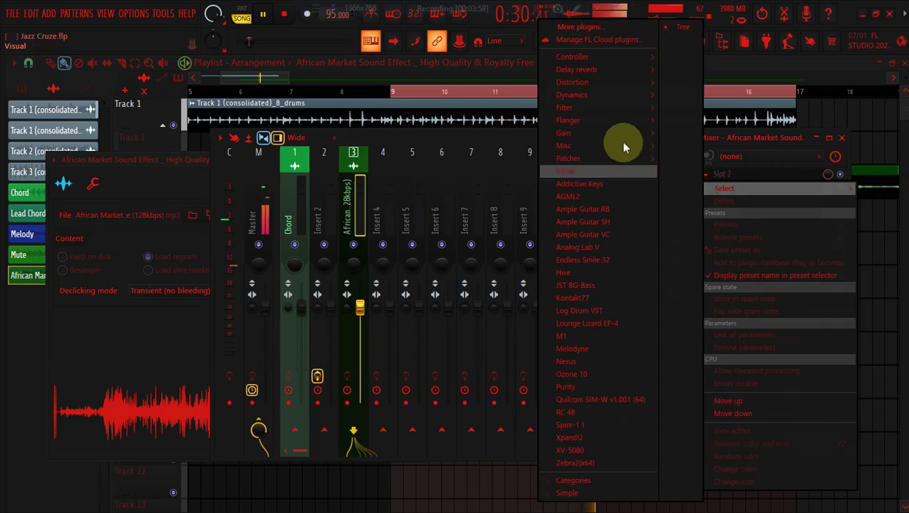
left_click(581, 260)
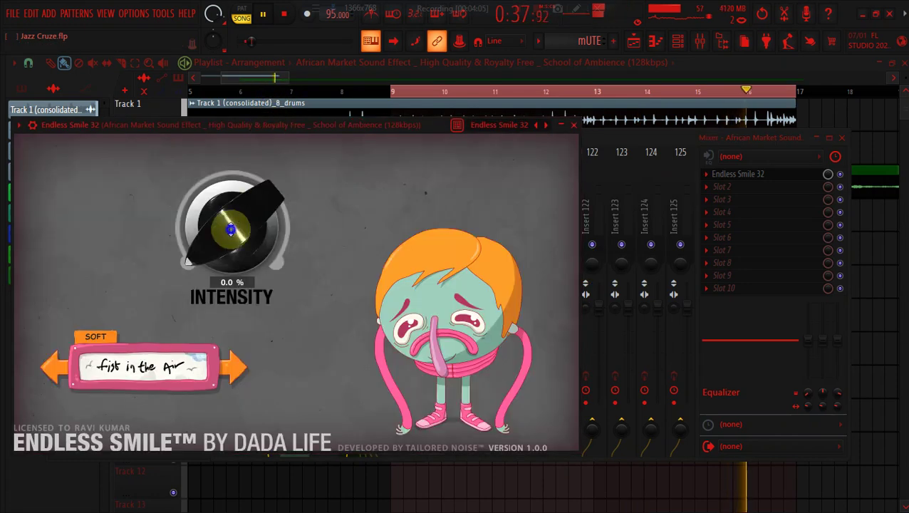
left_click_drag(230, 229, 213, 180)
left_click(234, 367)
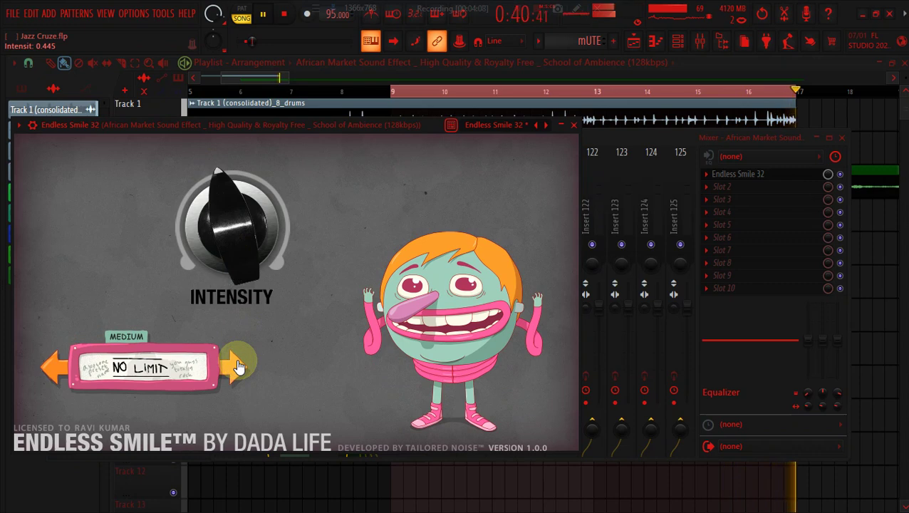
- Shift the African Market clip earlier on Track 3 and slice it near bar 13
left_click_drag(253, 76, 324, 177)
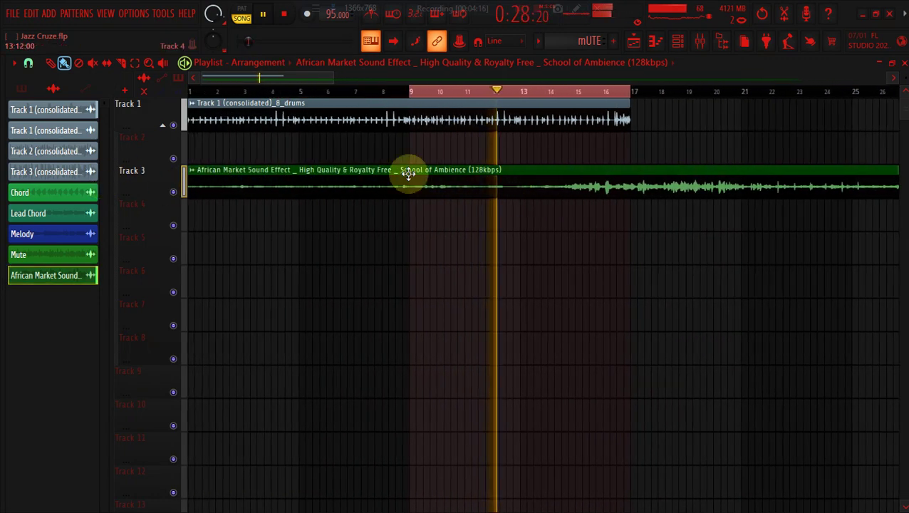
left_click(123, 64)
left_click_drag(492, 161, 523, 166)
left_click(63, 63)
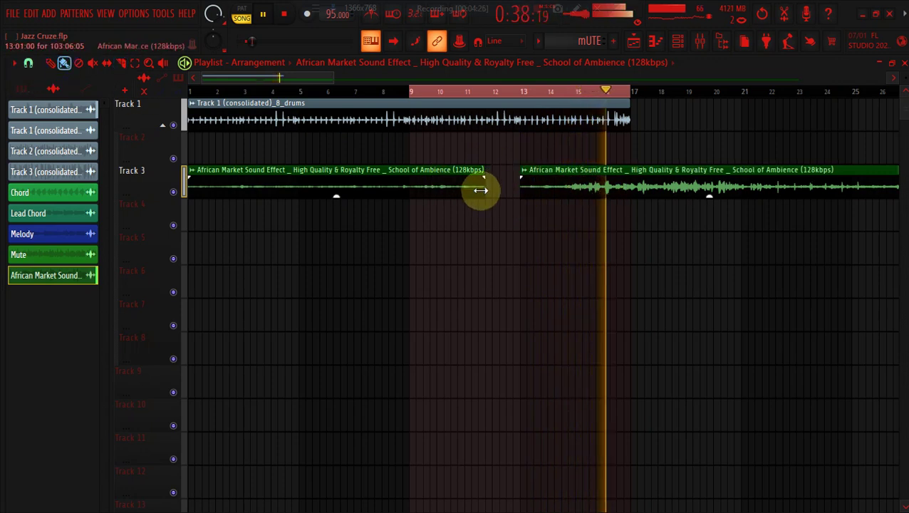
- Trim the first African Market clip to end at bar 9, move the second one to start there, and lower its gain to about -5.5 dB
left_click_drag(478, 175, 410, 174)
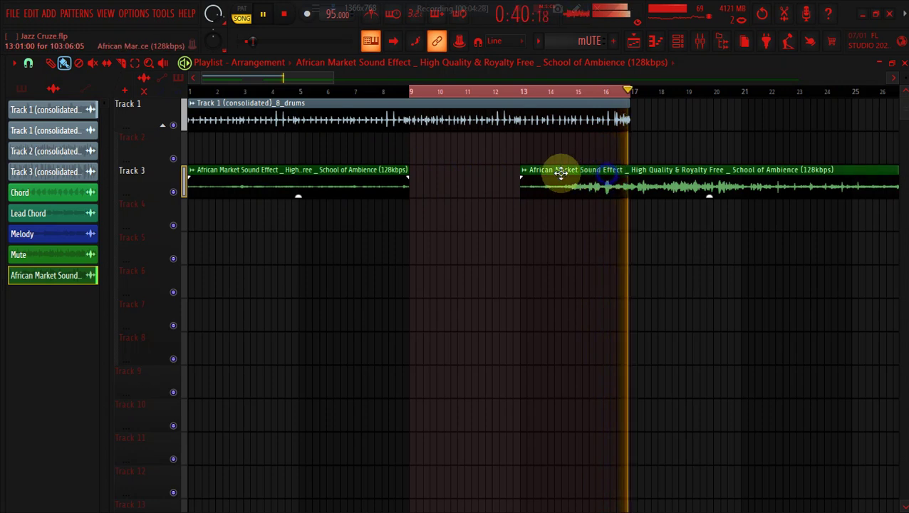
left_click_drag(573, 171, 501, 172)
left_click_drag(643, 196, 643, 213)
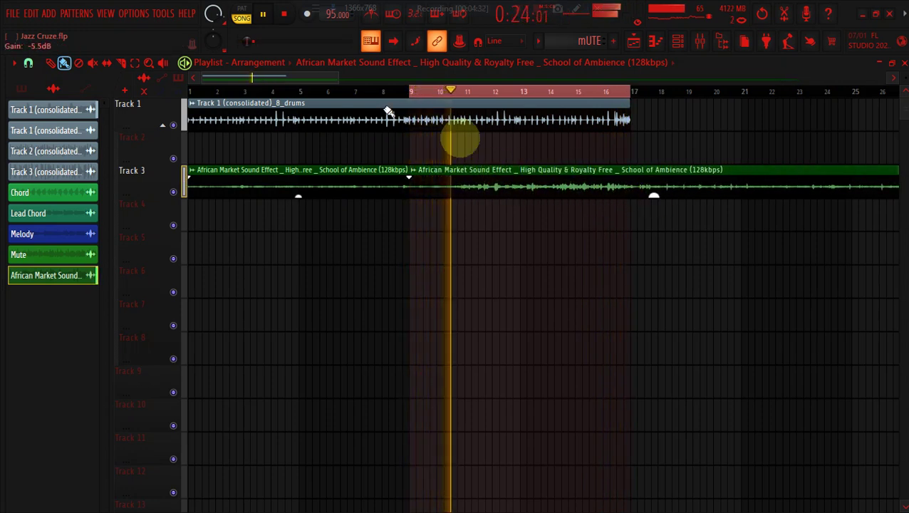
- Place the gRAND cHORD pattern twice in a row on playlist Track 4, at bar 9 and bar 13
left_click_drag(217, 76, 242, 78)
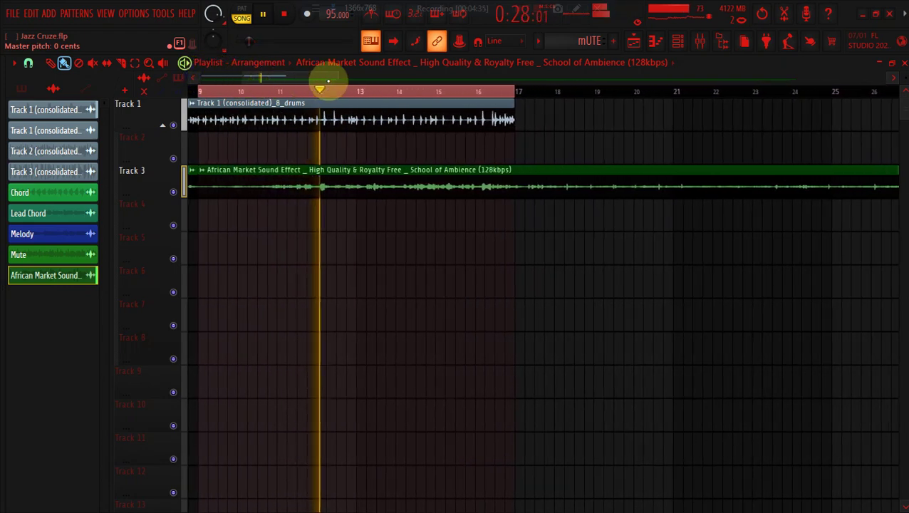
scroll(330, 81, "up", 2)
left_click(589, 41)
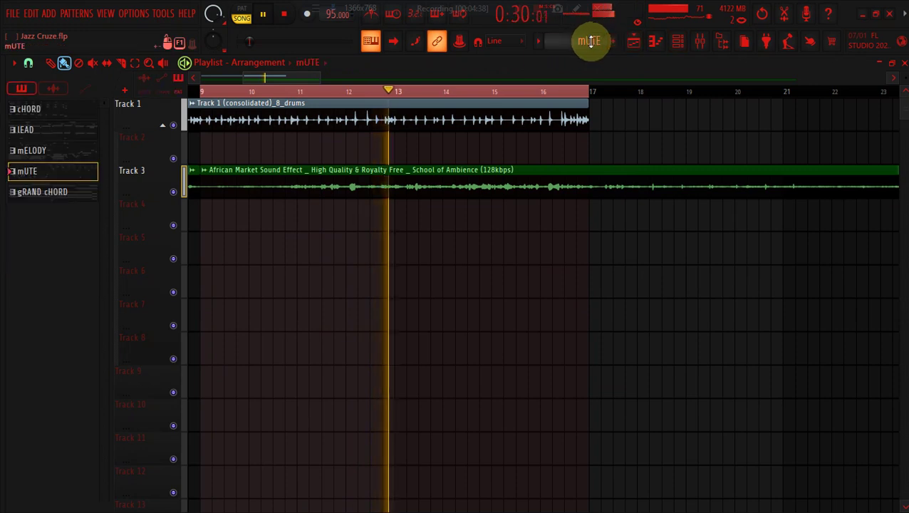
left_click(79, 193)
left_click(211, 216)
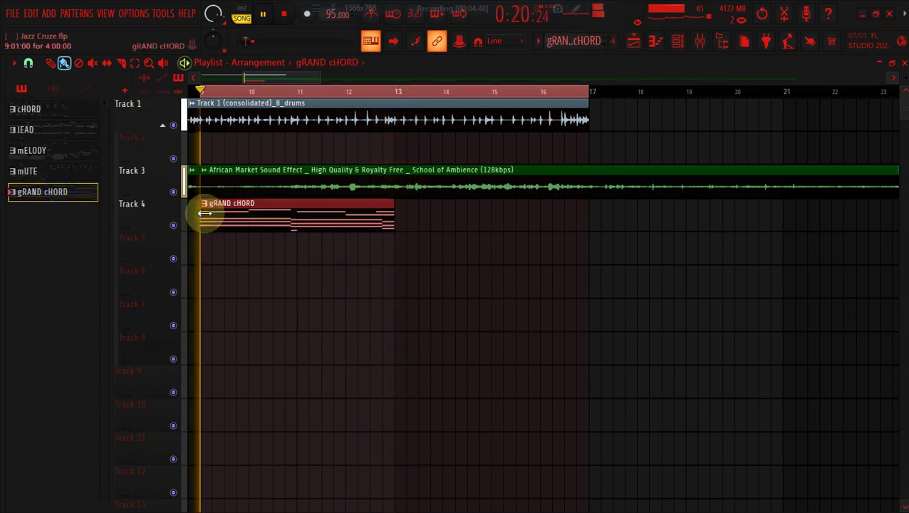
left_click(396, 219)
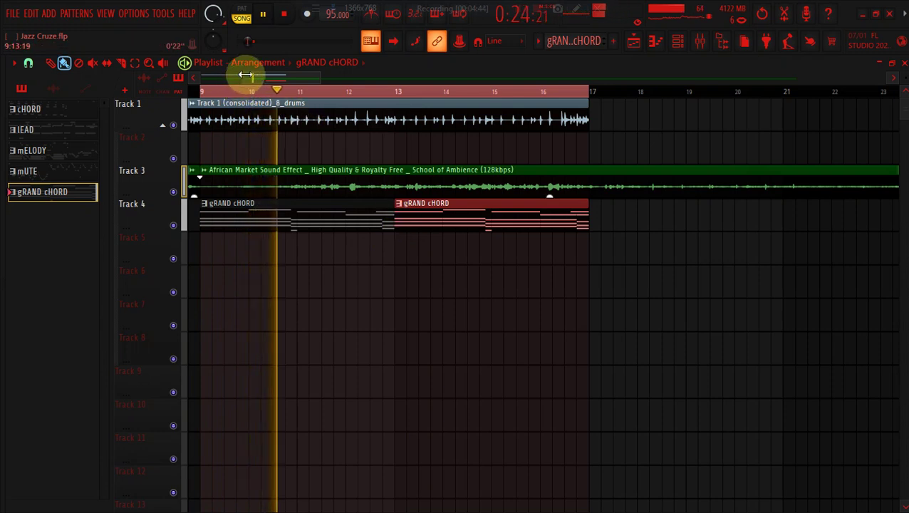
left_click_drag(244, 77, 245, 76)
left_click(278, 201)
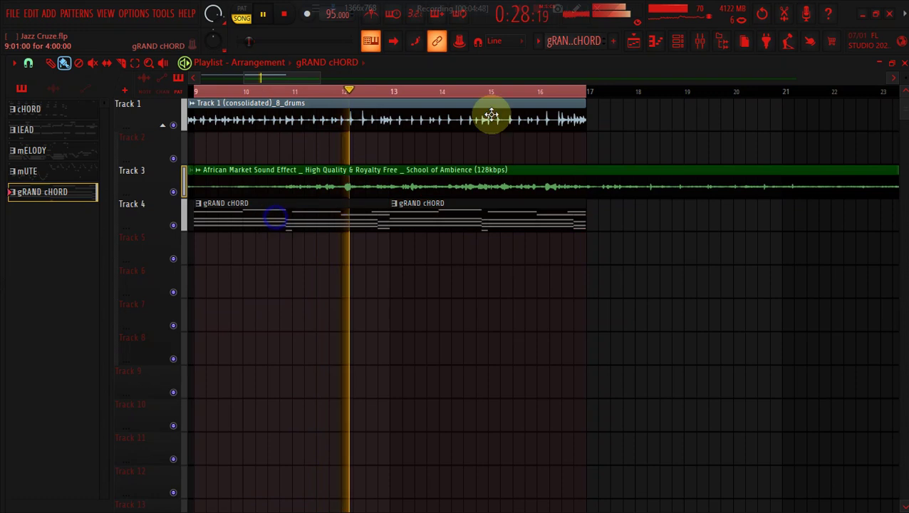
- Show Kontakt77 #2 with Alicia's Electric Keys, unmute that channel and mute Addictive Keys
left_click(676, 42)
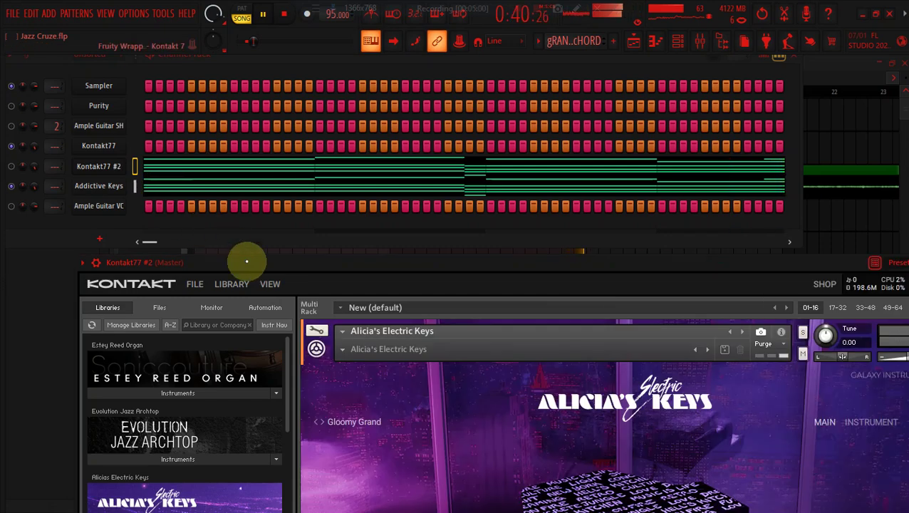
left_click_drag(248, 264, 269, 55)
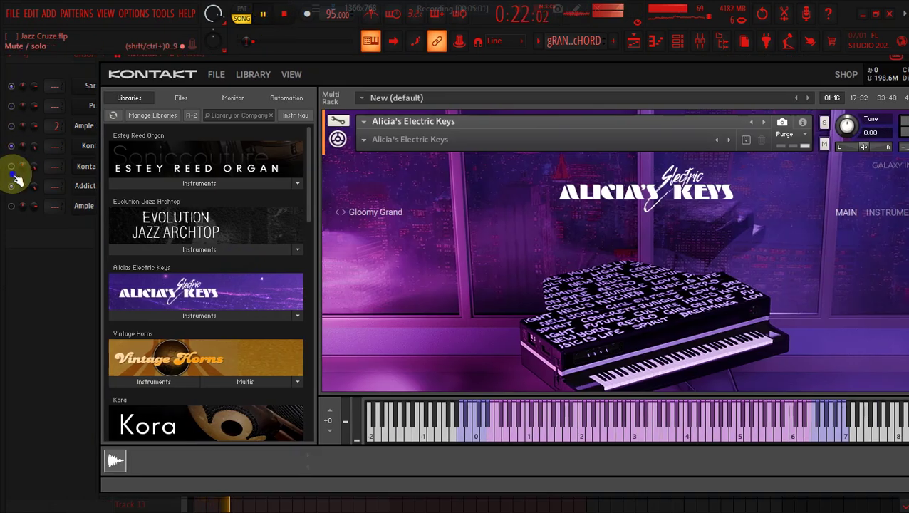
left_click(16, 178)
left_click(434, 124)
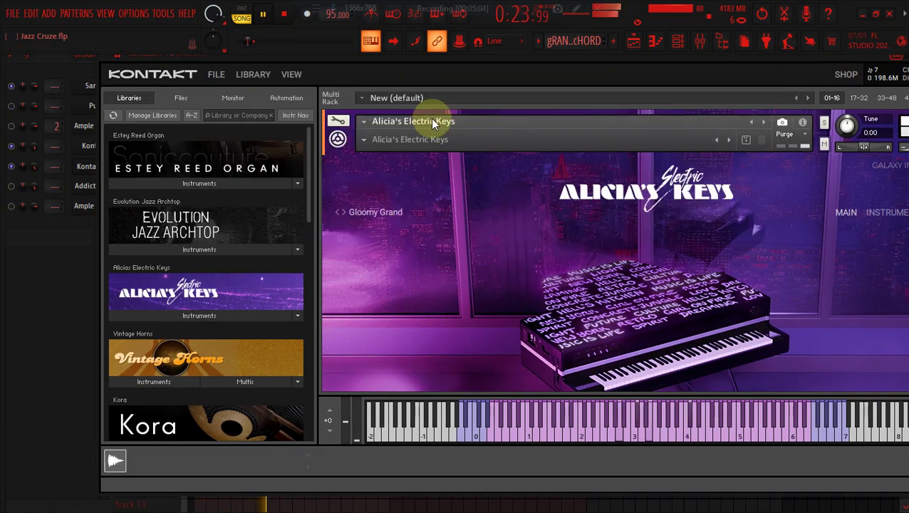
left_click_drag(423, 60, 316, 59)
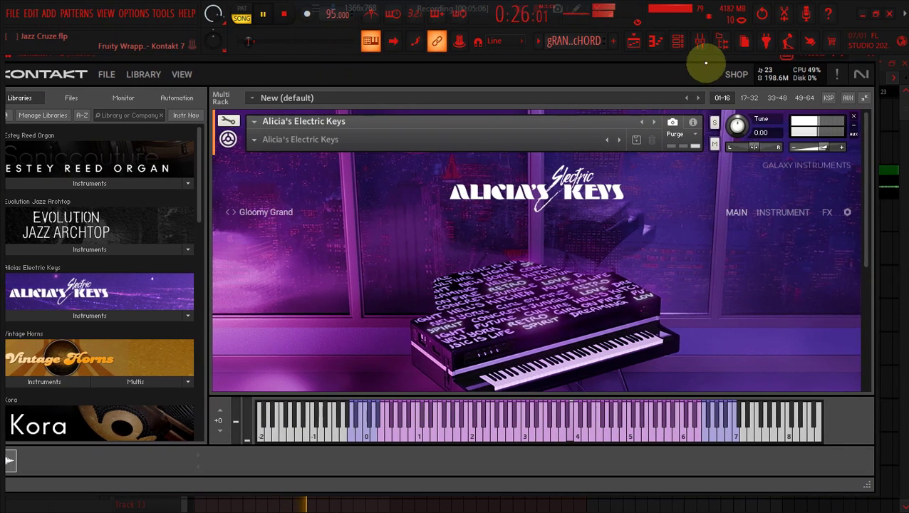
scroll(866, 189, "down", 1)
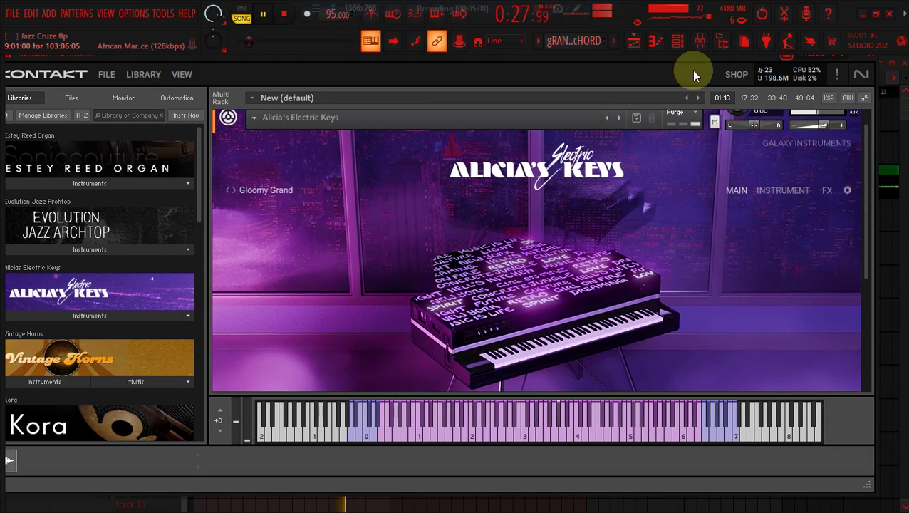
- Consolidate the gRAND cHORD clips on playlist Track 4 into one audio clip
left_click(633, 41)
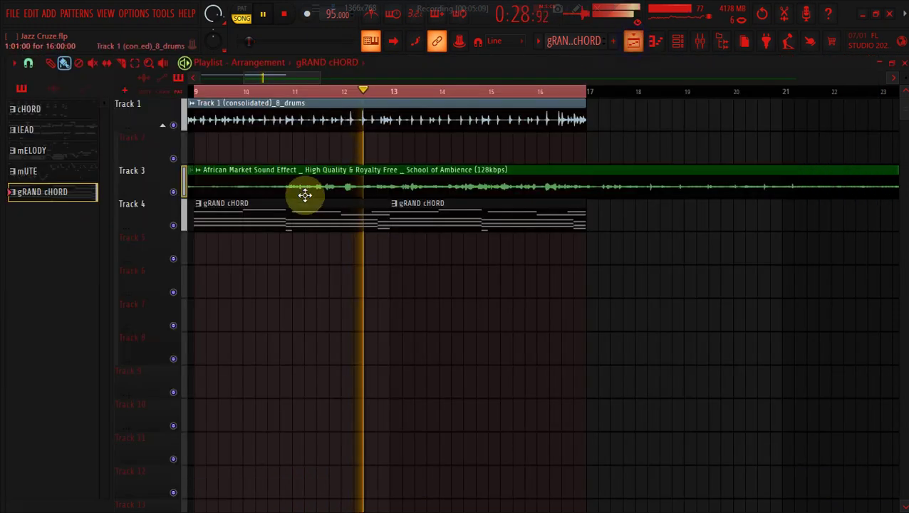
right_click(175, 209)
mouse_move(270, 395)
left_click(304, 395)
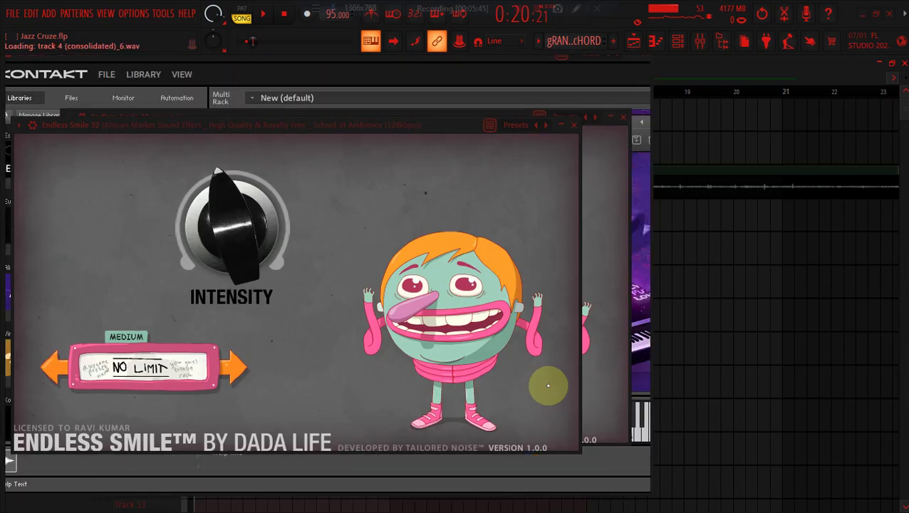
left_click(890, 264)
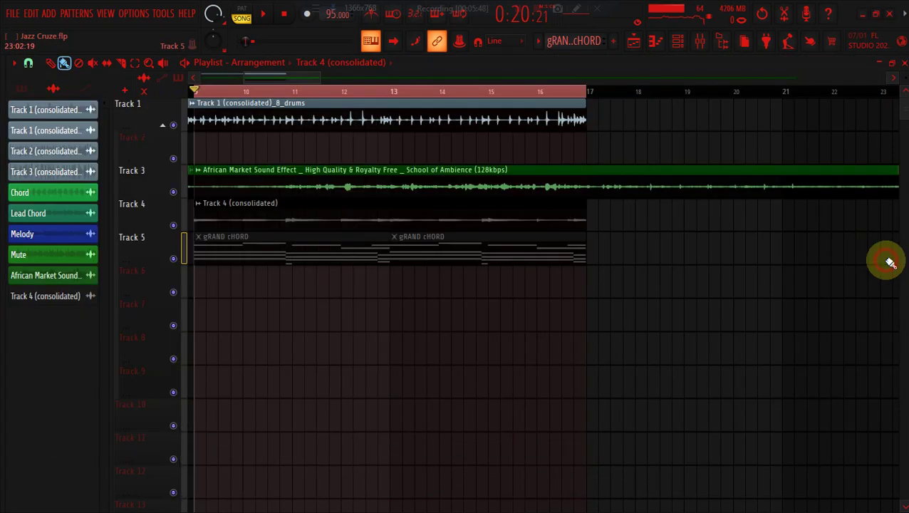
- Show the unsorted channels in the channel rack and mute Kontakt77 #2
left_click(265, 261)
left_click(680, 40)
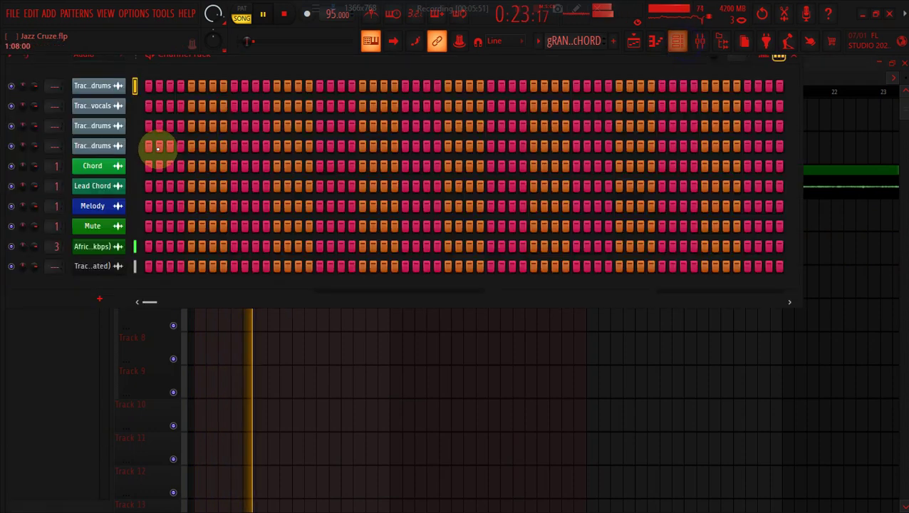
left_click(109, 63)
left_click(102, 92)
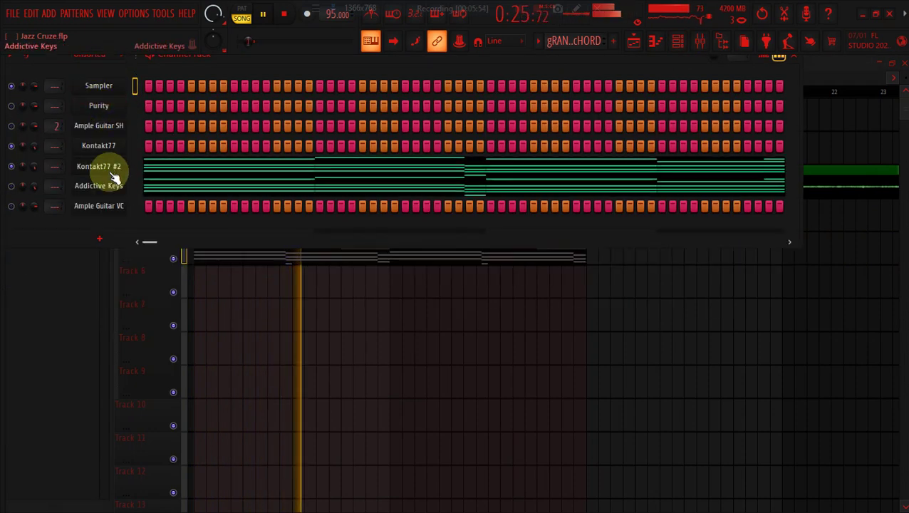
left_click(11, 167)
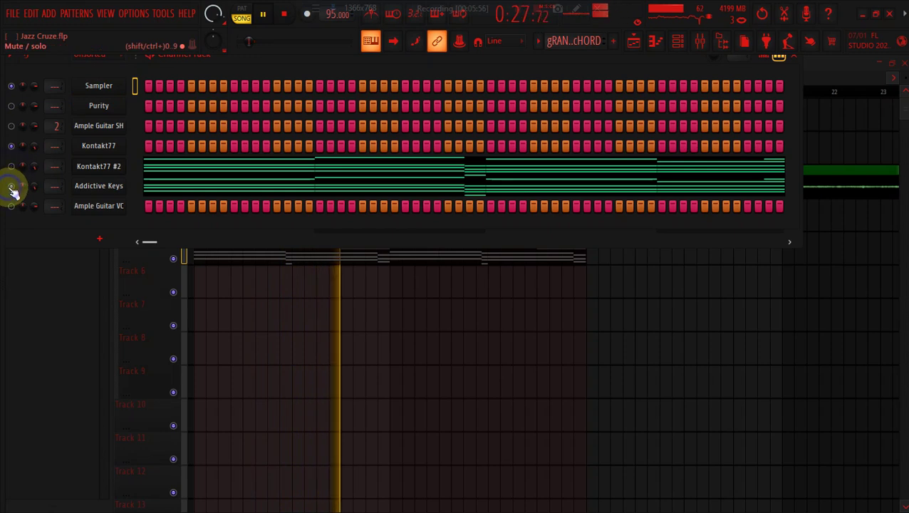
- Add a Lounge Lizard EP-4 channel and move its window clear of the channel names
left_click(100, 238)
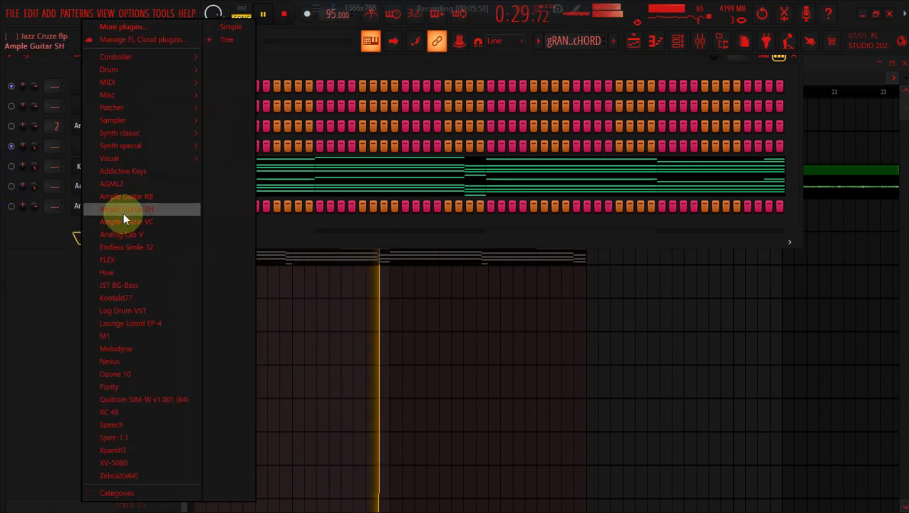
left_click(142, 323)
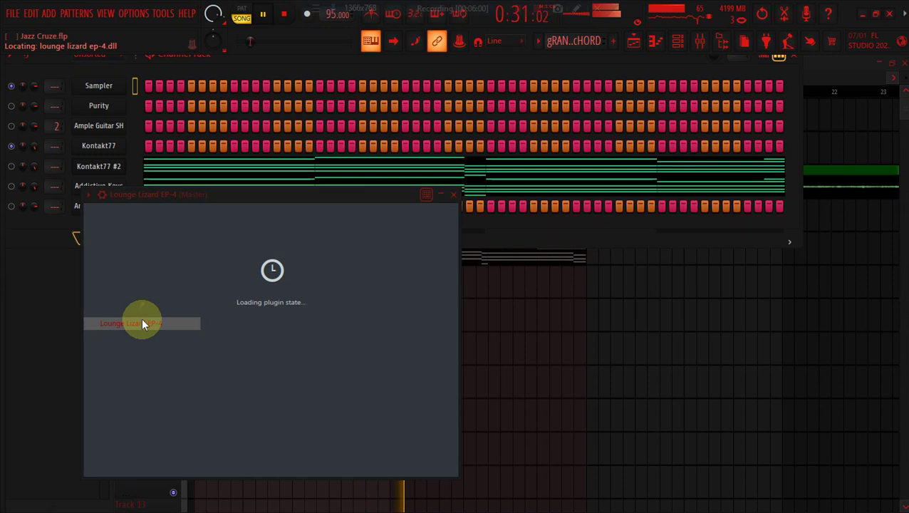
left_click(208, 206)
left_click_drag(210, 194, 302, 128)
- Paste the copied notes into the Lounge Lizard EP-4 channel and place the gRAND cHORD pattern on Track 6 at bar 9
right_click(91, 226)
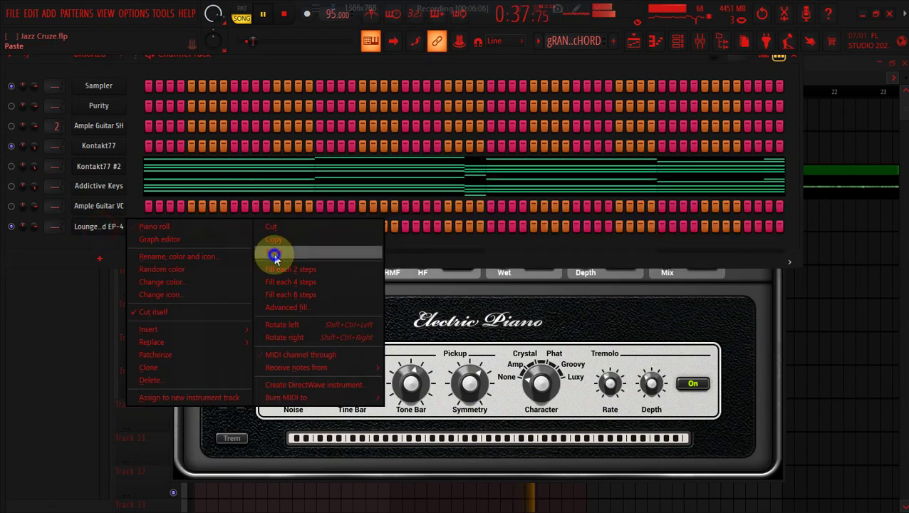
left_click(363, 507)
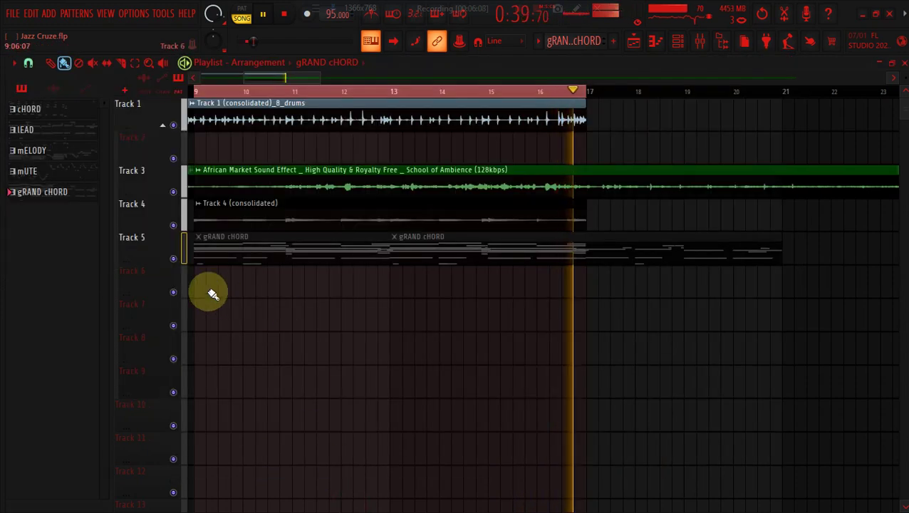
left_click(203, 286)
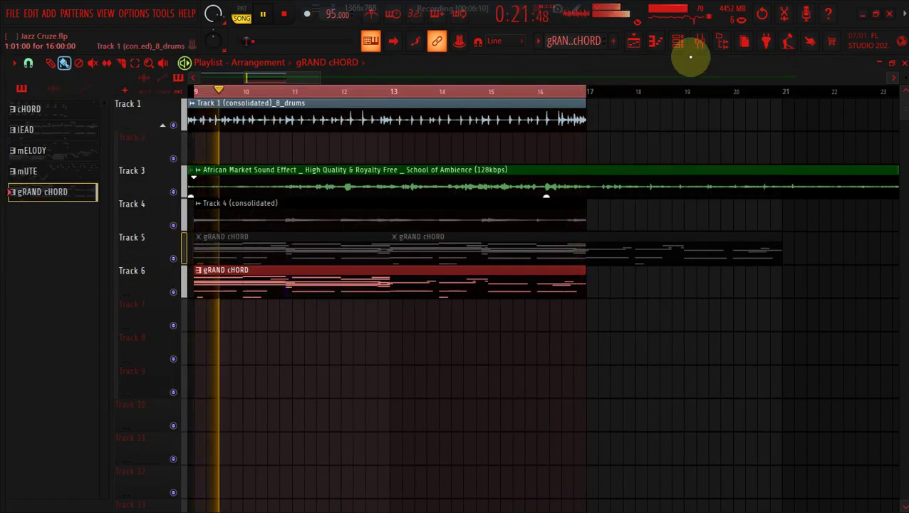
- Replace the Lounge Lizard EP-4 notes with the Addictive Keys notes and duplicate the gRAND cHORD clip on Track 6 to bar 13
left_click(680, 39)
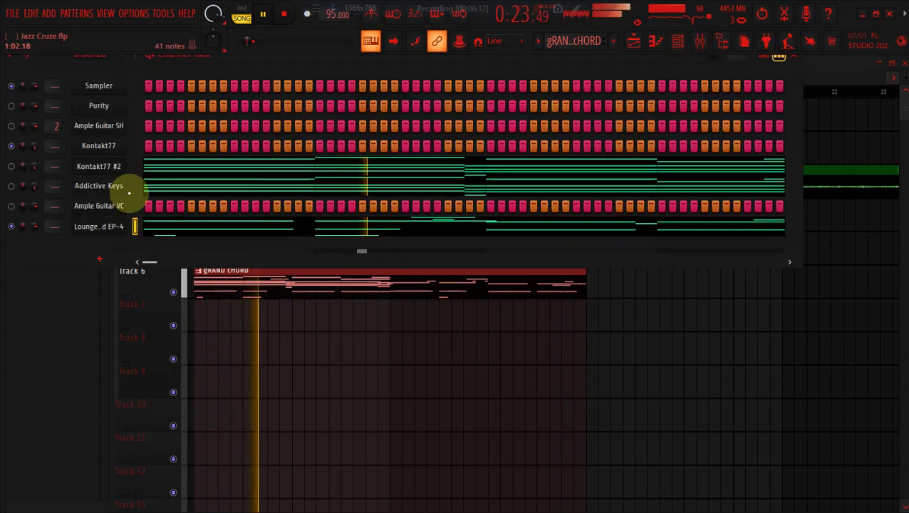
right_click(123, 185)
left_click(282, 201)
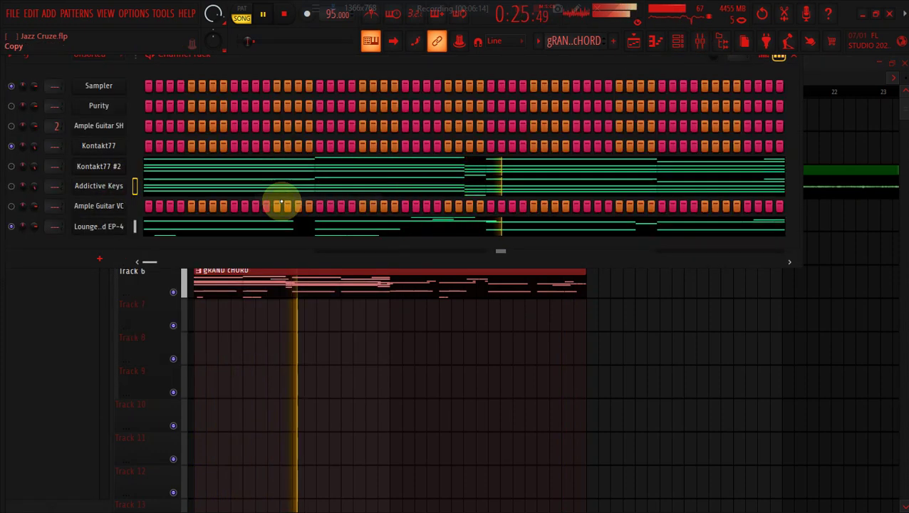
right_click(114, 229)
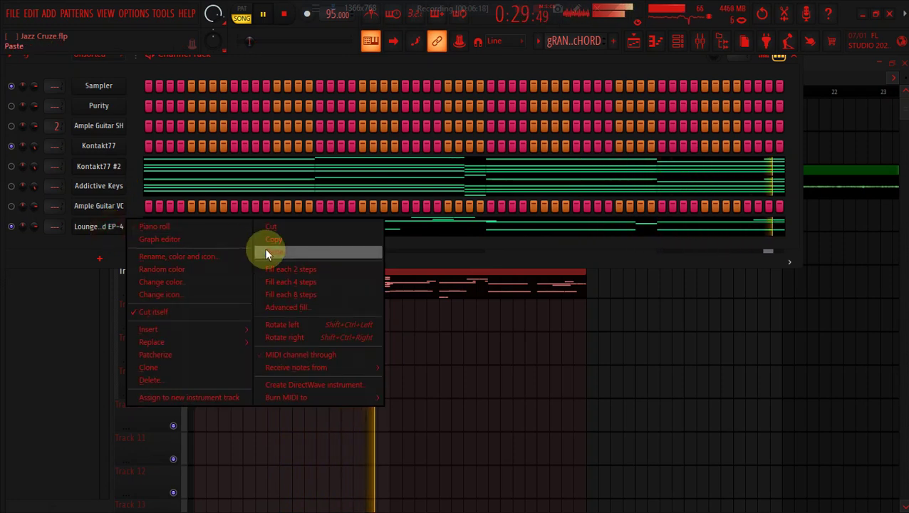
left_click(268, 254)
left_click(278, 290)
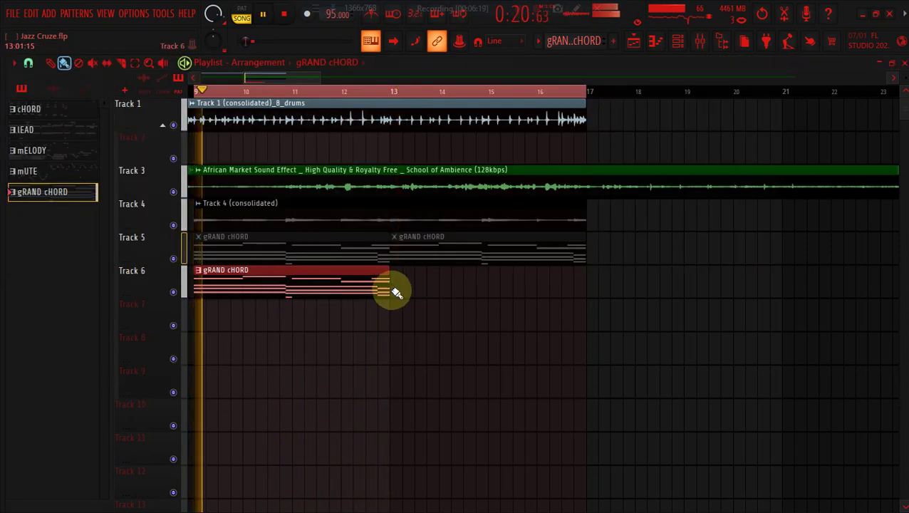
key("ctrl+b")
- Look over the Lounge Lizard EP-4 settings, place a short C#7 note early in bar 2 of its piano roll, and return to the playlist
left_click(678, 42)
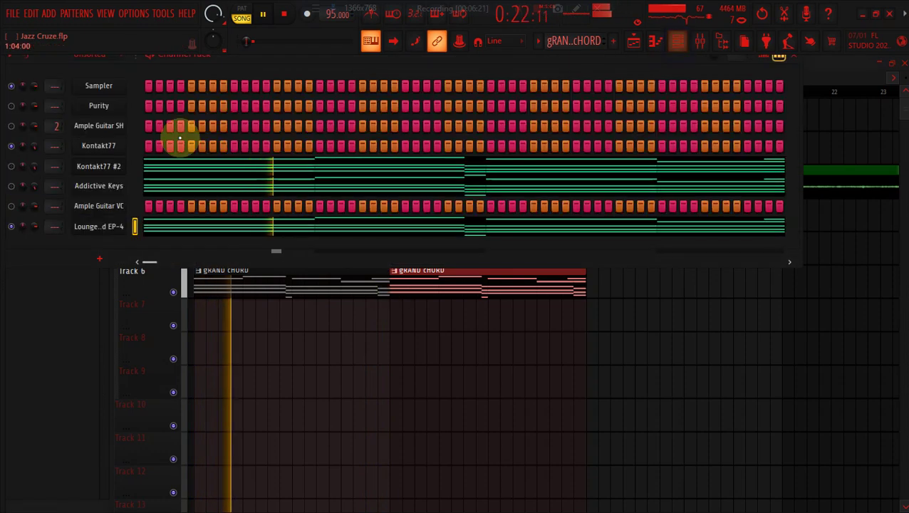
left_click(114, 226)
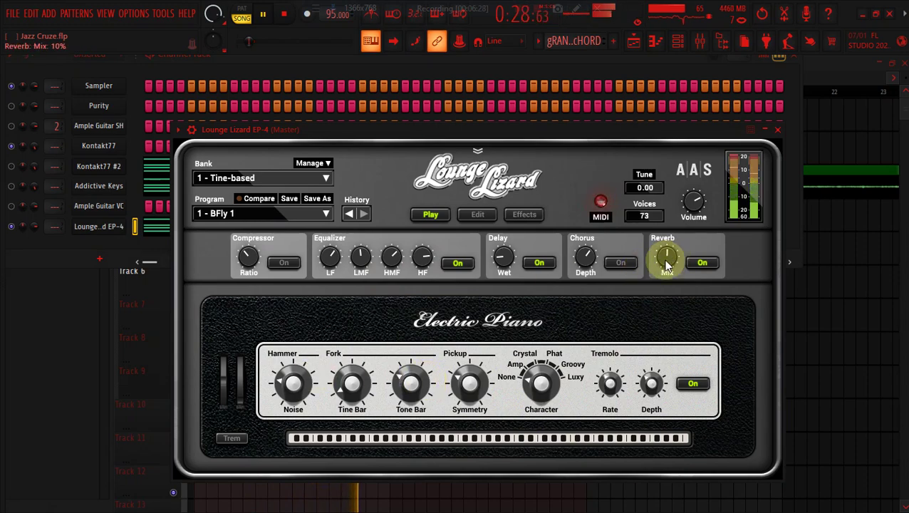
left_click(158, 225)
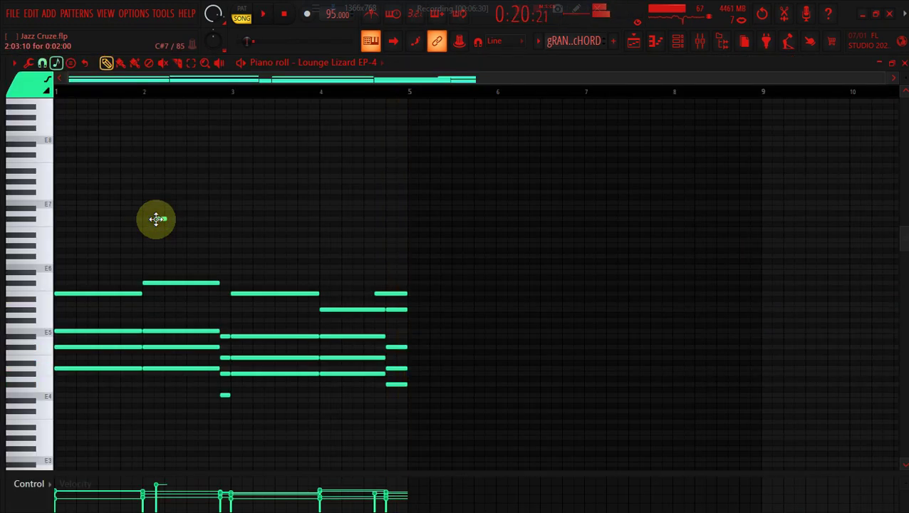
left_click(158, 219)
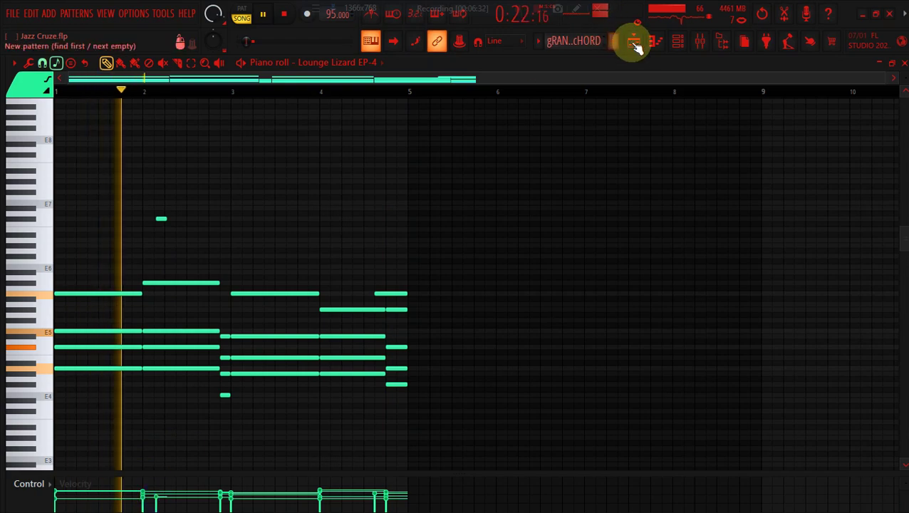
left_click(633, 41)
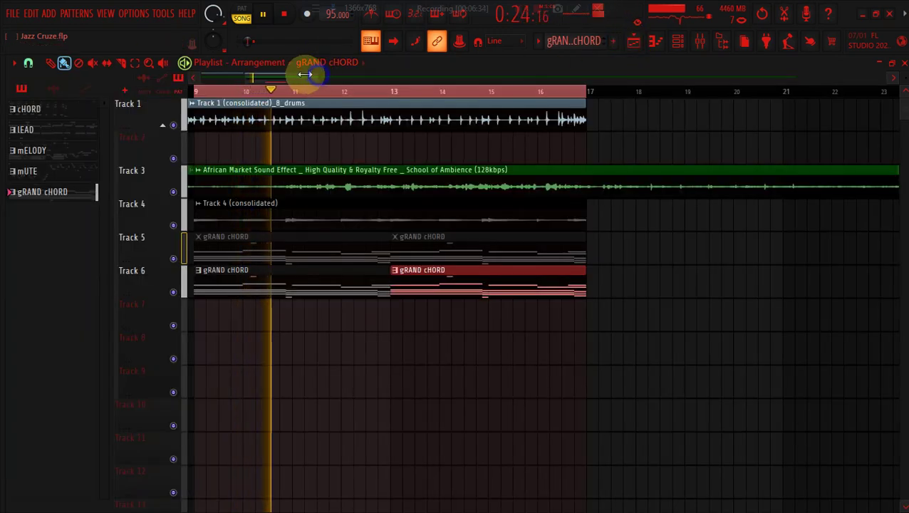
scroll(306, 76, "up", 3)
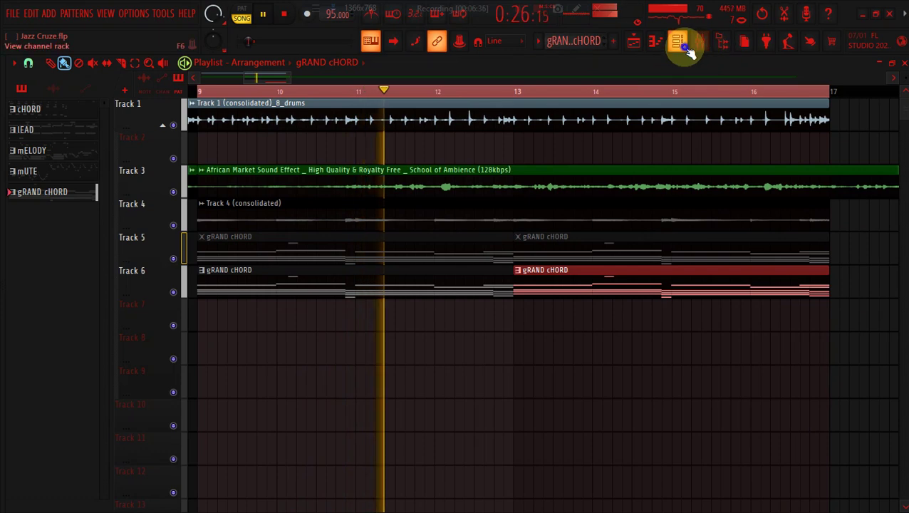
- Copy the Lounge Lizard EP-4 channel's notes in the channel rack and add a new Purity channel
left_click(680, 41)
right_click(98, 235)
left_click(300, 237)
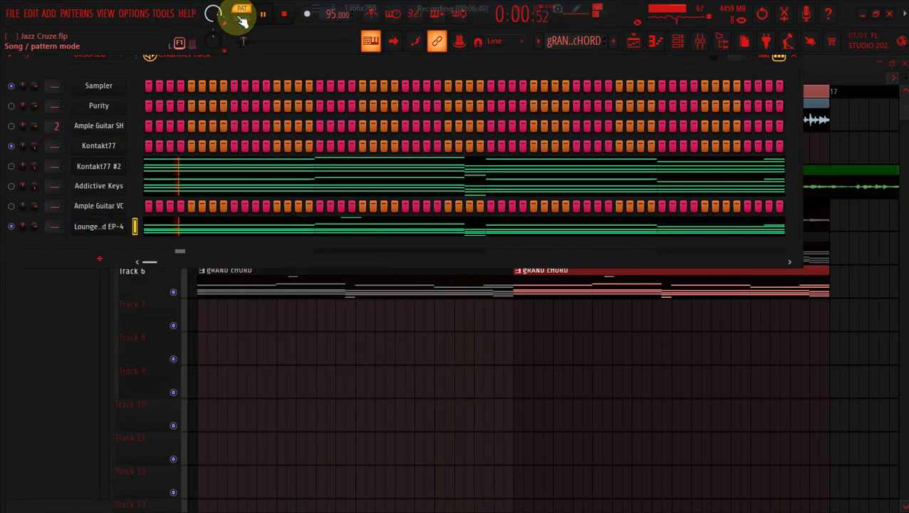
left_click(99, 261)
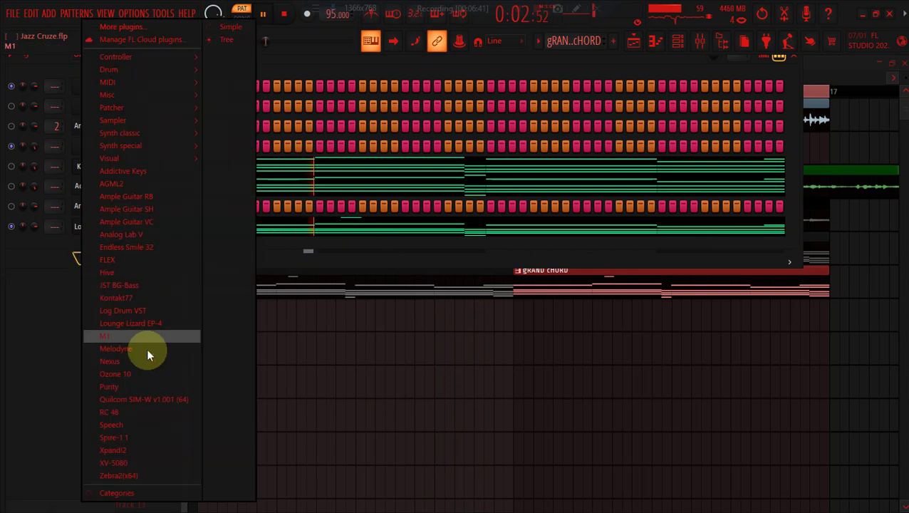
left_click(150, 386)
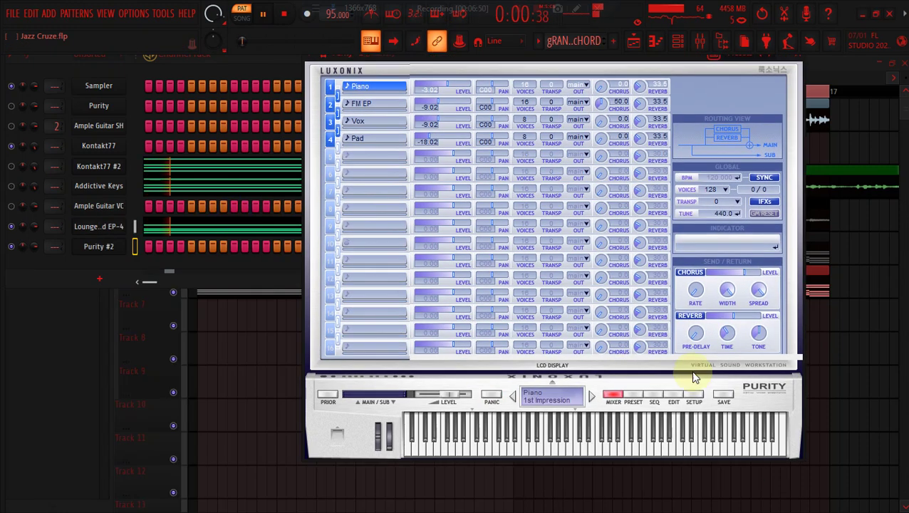
- Load Purity's Organ preset category and paste the copied notes into the Purity #2 channel
left_click(632, 396)
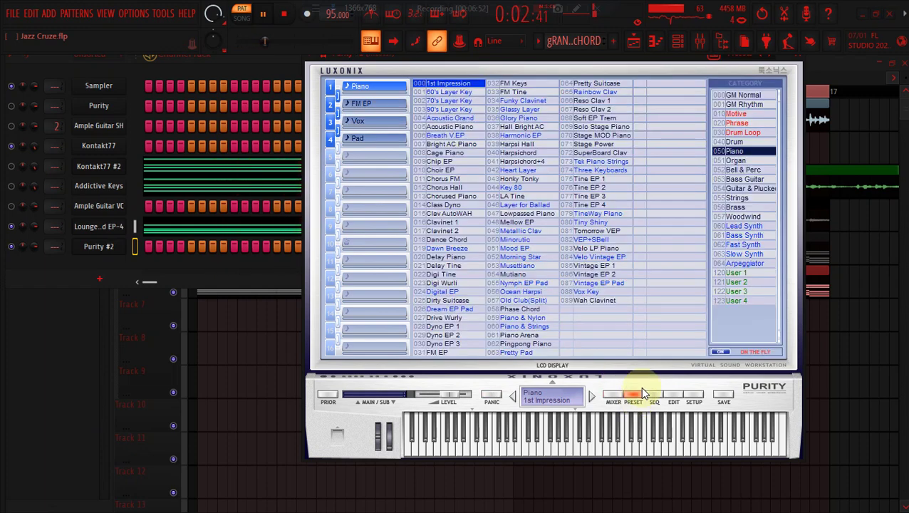
left_click(738, 161)
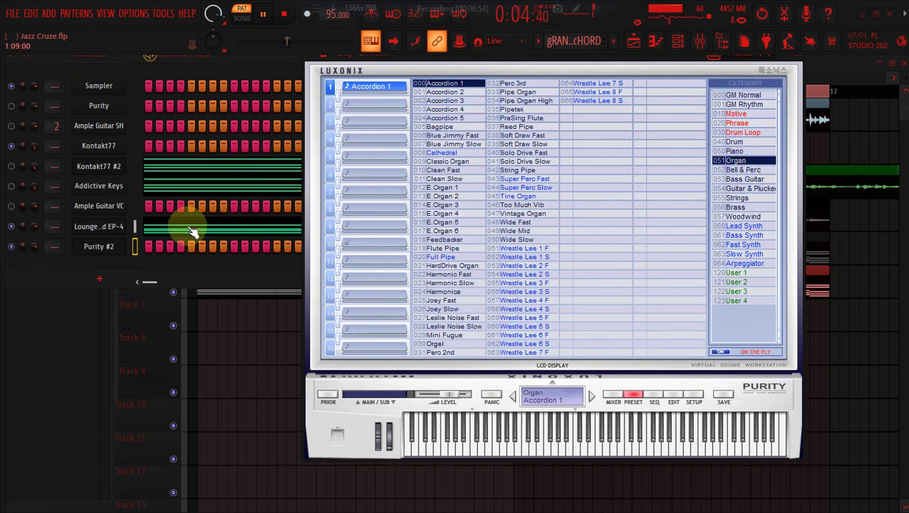
right_click(98, 247)
left_click(288, 270)
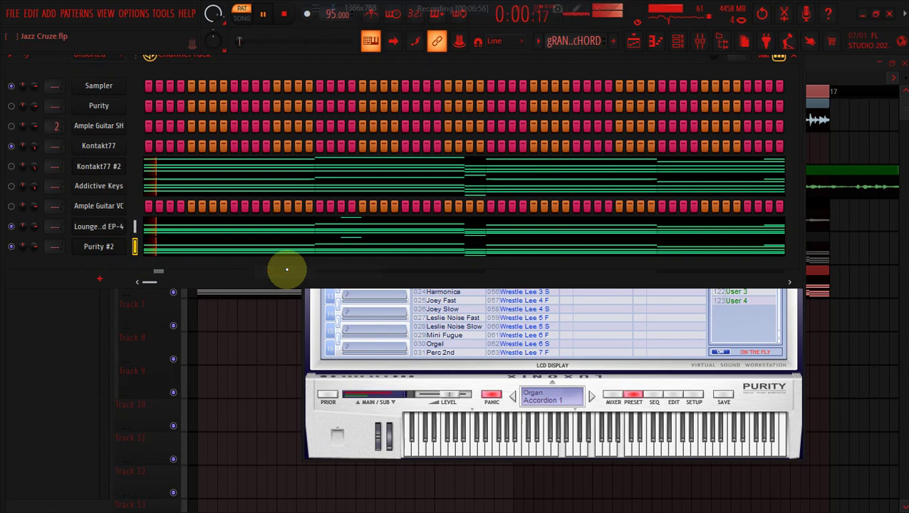
left_click(126, 244)
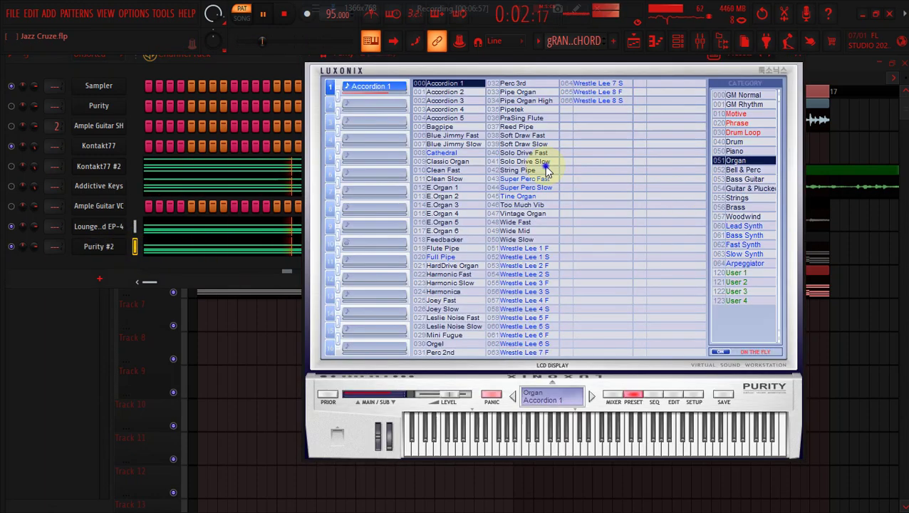
- Audition Purity organ presets such as Wide Mid, E.Organ 6 and Harmonica, load Joey Fast, and route Purity #2 to mixer track 2
left_click(545, 170)
left_click(530, 223)
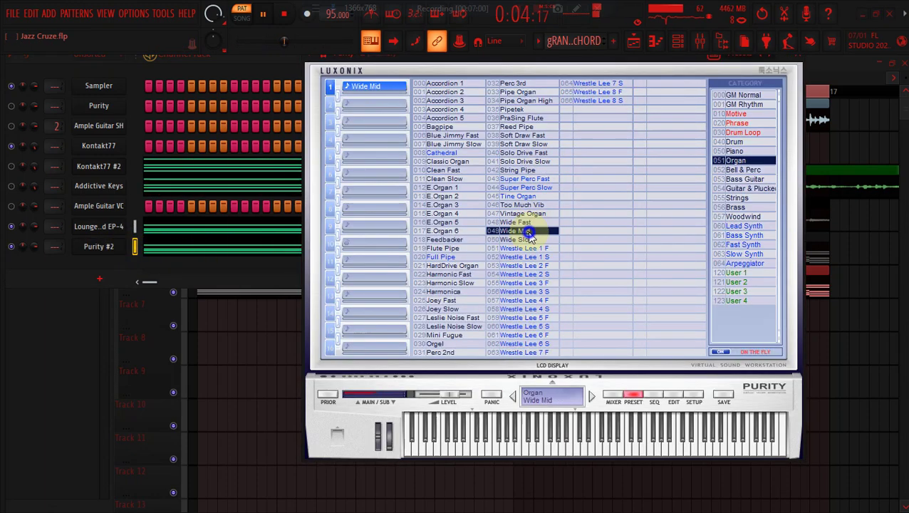
left_click(458, 230)
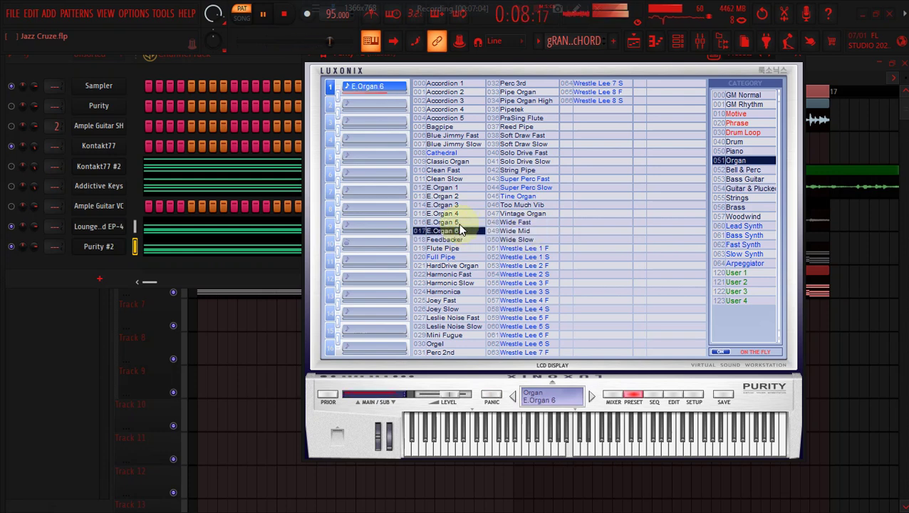
left_click(455, 265)
left_click(457, 284)
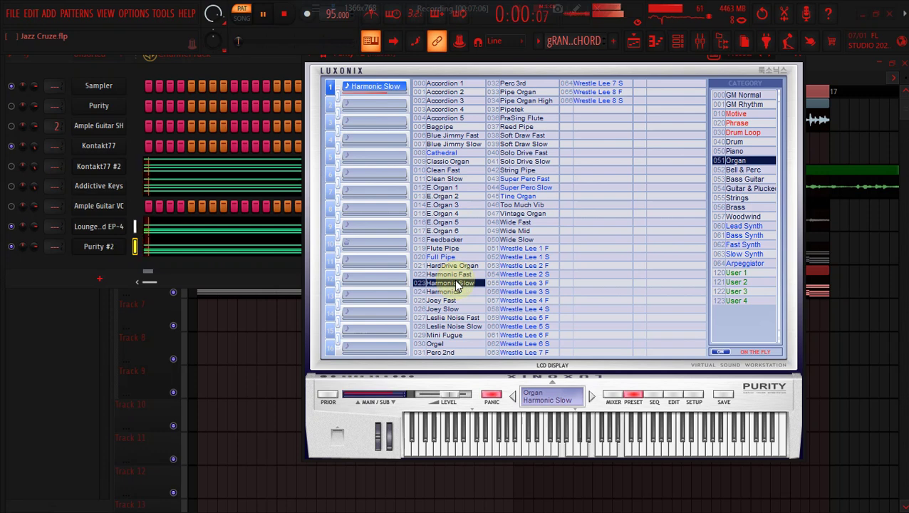
left_click(457, 293)
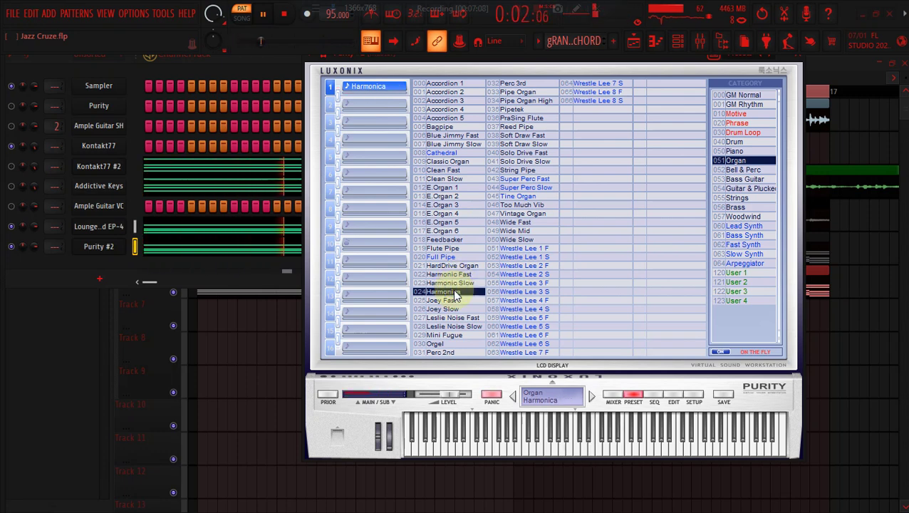
left_click(453, 301)
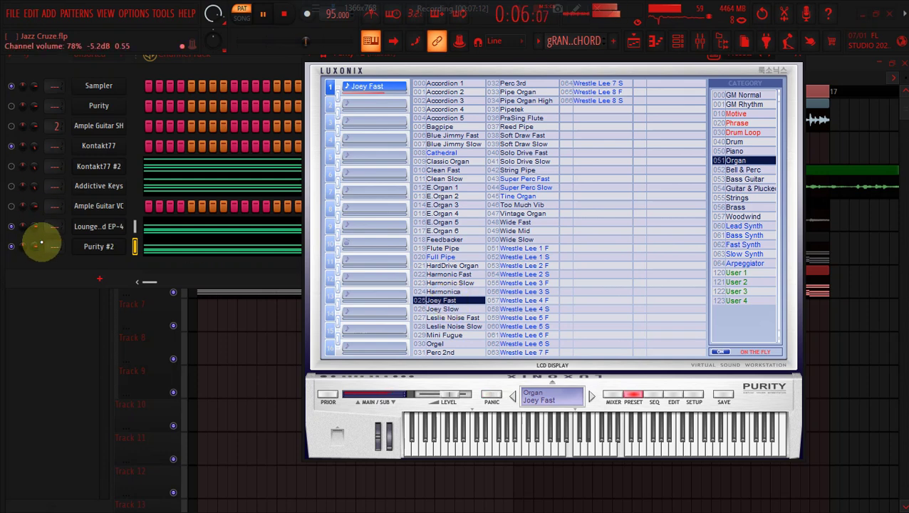
left_click_drag(55, 246, 55, 240)
- Search the plugin manager for "KEY" and mark EZkeys 2 as a favorite
left_click(48, 13)
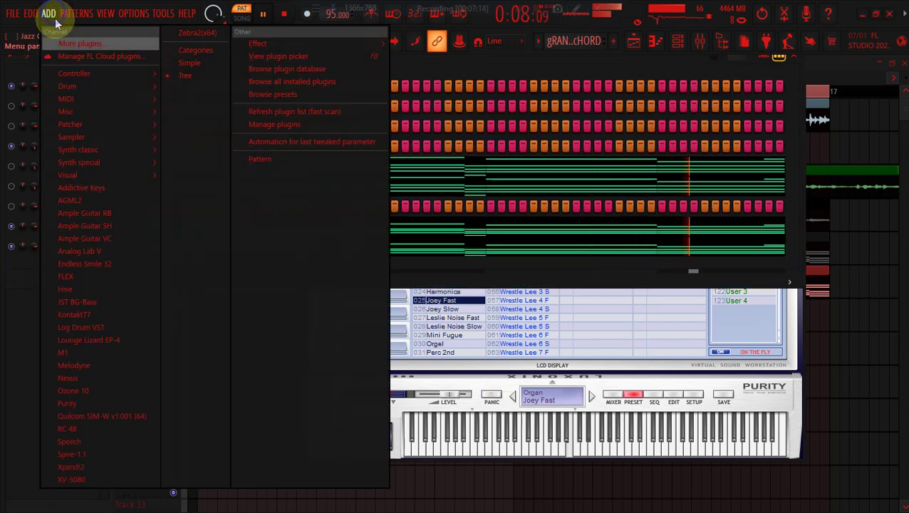
left_click(266, 116)
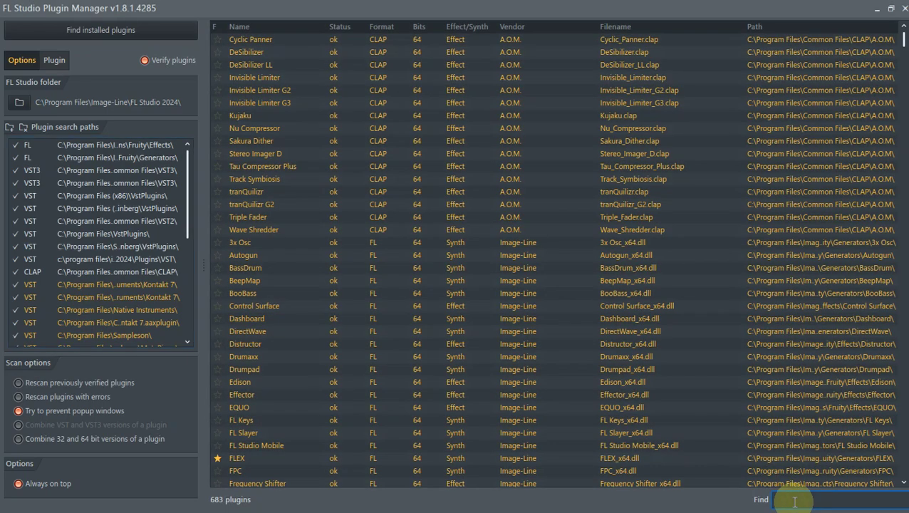
type("KEY")
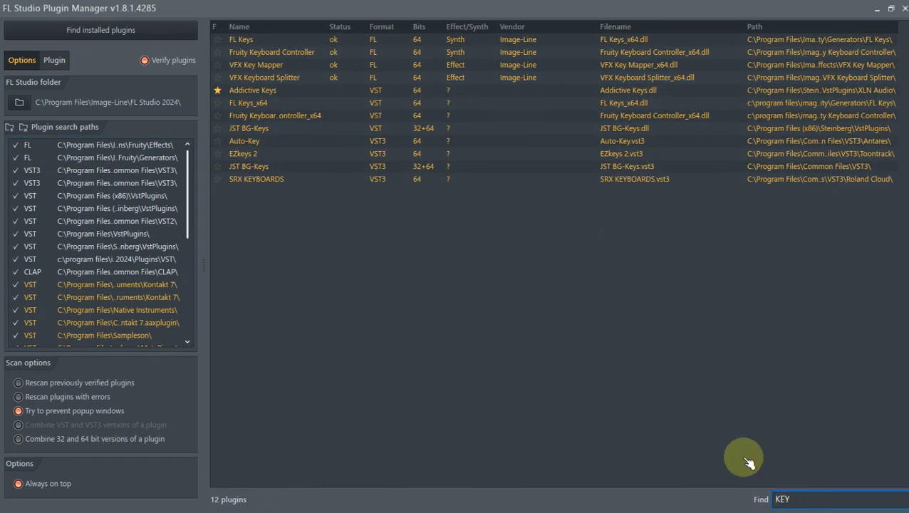
left_click(218, 155)
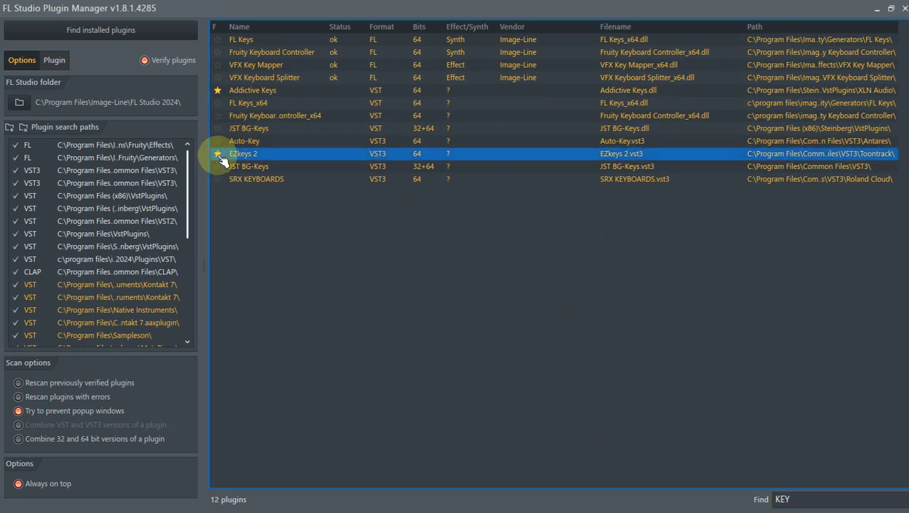
left_click(902, 10)
- Add an EZkeys 2 channel, and cut the notes from Purity #2 and paste them into it
left_click(93, 269)
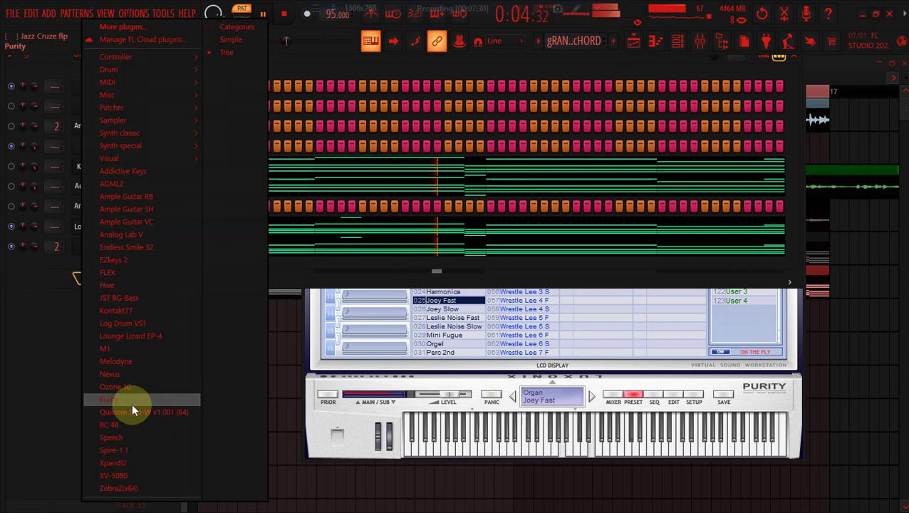
left_click(132, 261)
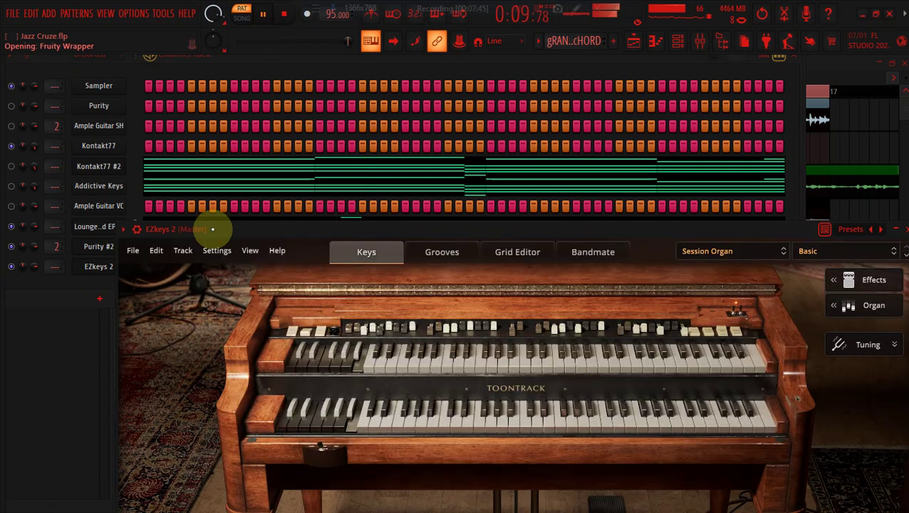
right_click(107, 237)
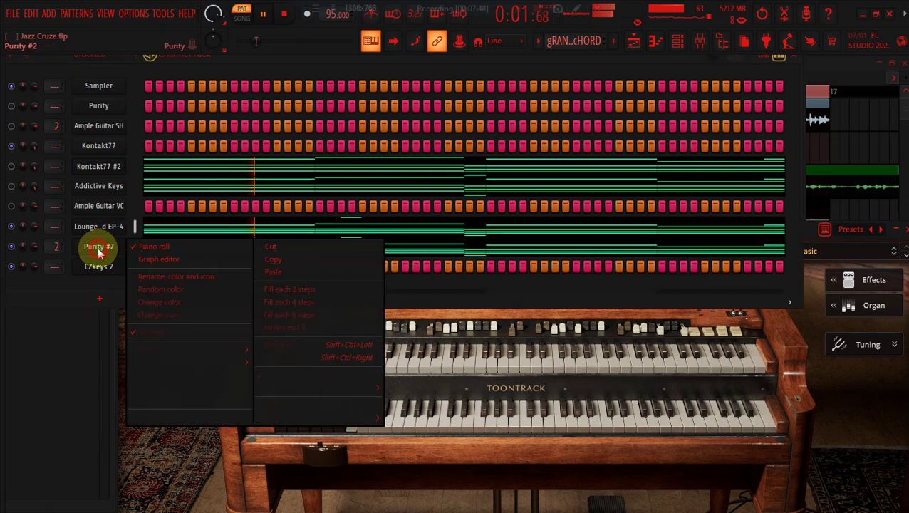
right_click(108, 269)
left_click(307, 290)
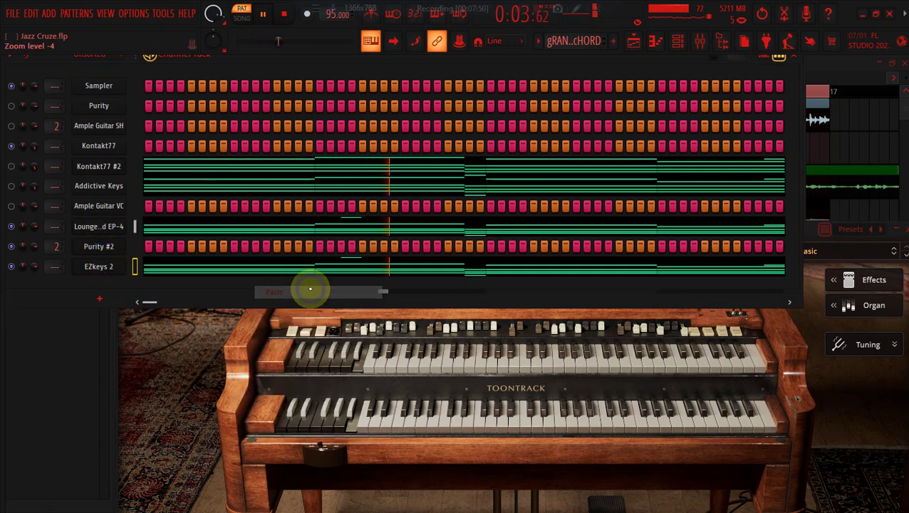
- Bring the EZkeys 2 window fully into view and choose the Session Organ library
left_click(100, 266)
left_click(98, 266)
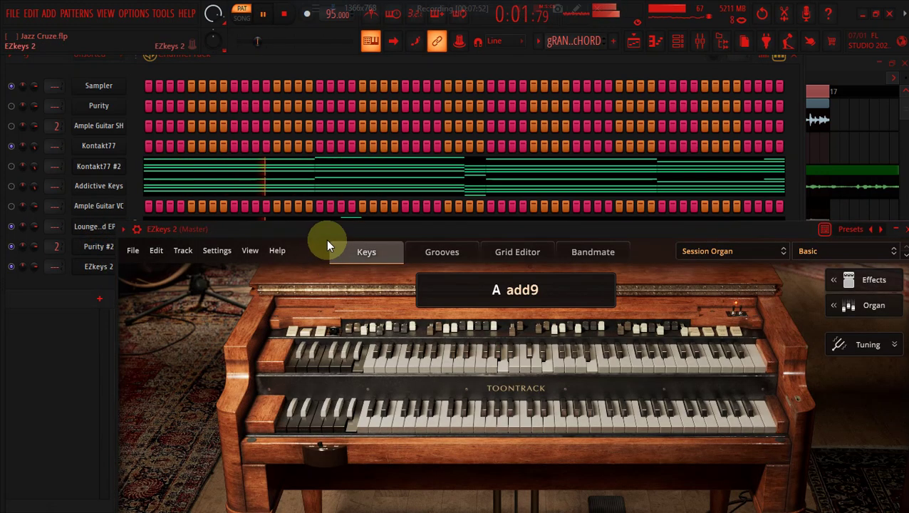
left_click_drag(317, 229, 193, 69)
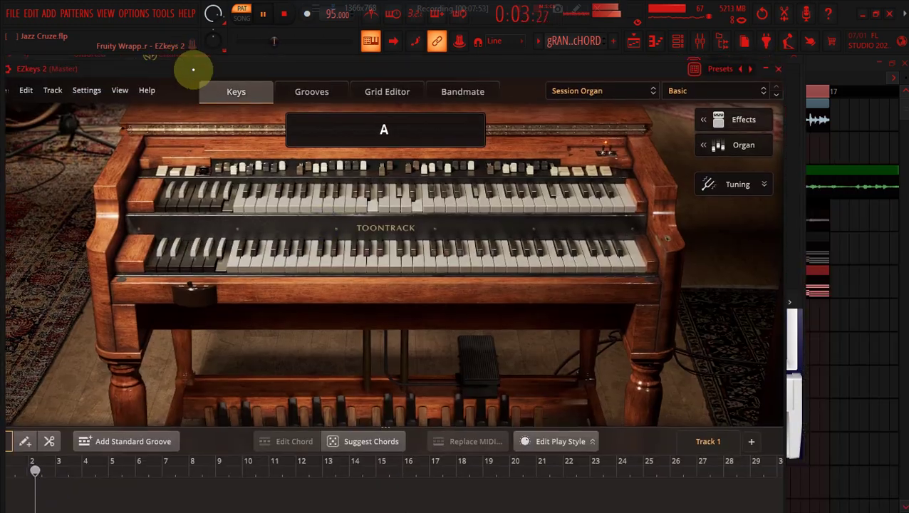
left_click(576, 91)
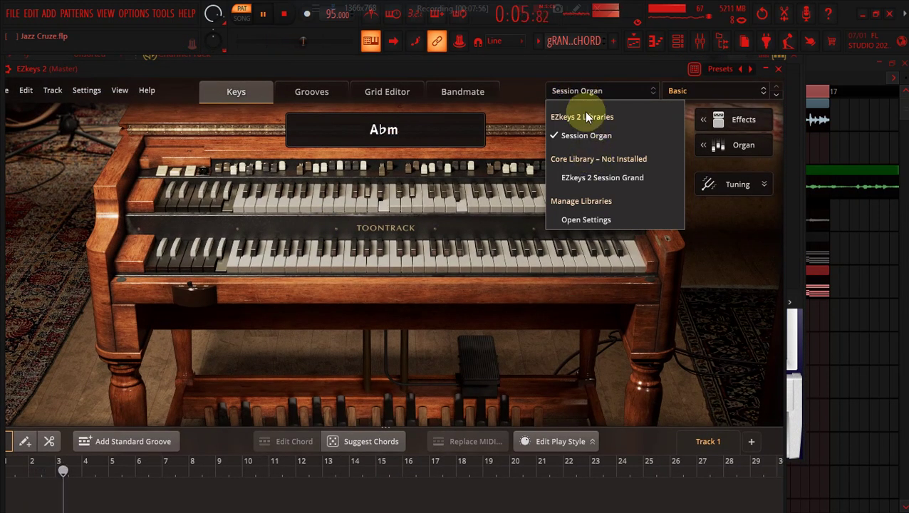
left_click(580, 137)
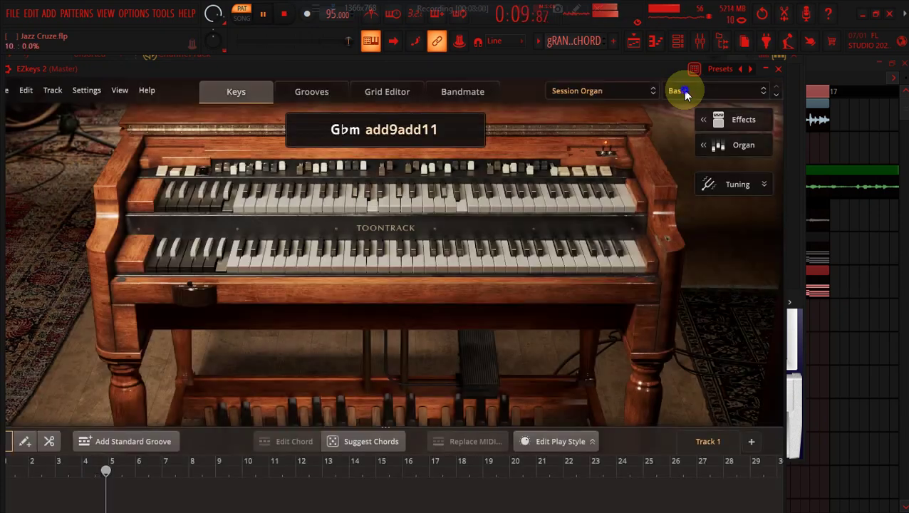
- Audition the EZkeys 2 presets Grey Onions, Rock Lord, Blessed and Cathedral Jam, load Choral Trem, and move the window clear of the channel rack
left_click(682, 90)
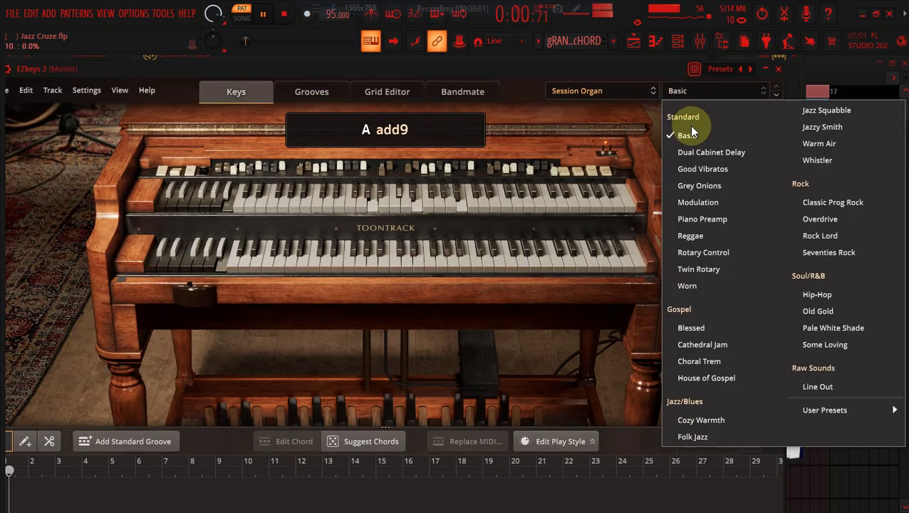
left_click(694, 185)
left_click(688, 105)
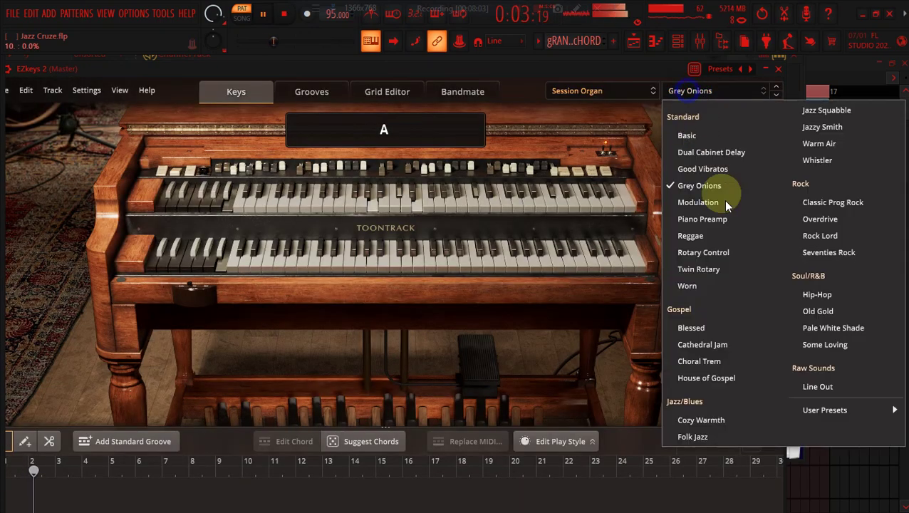
left_click(801, 235)
left_click(688, 91)
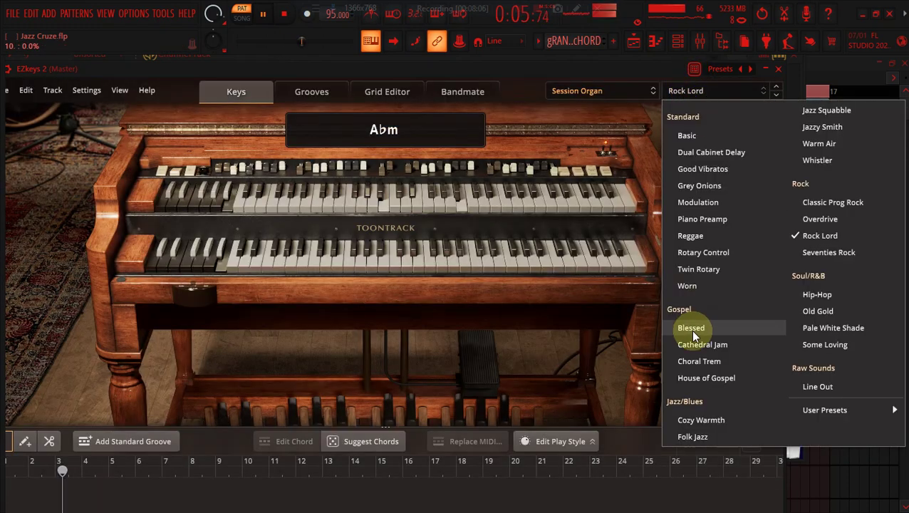
left_click(691, 328)
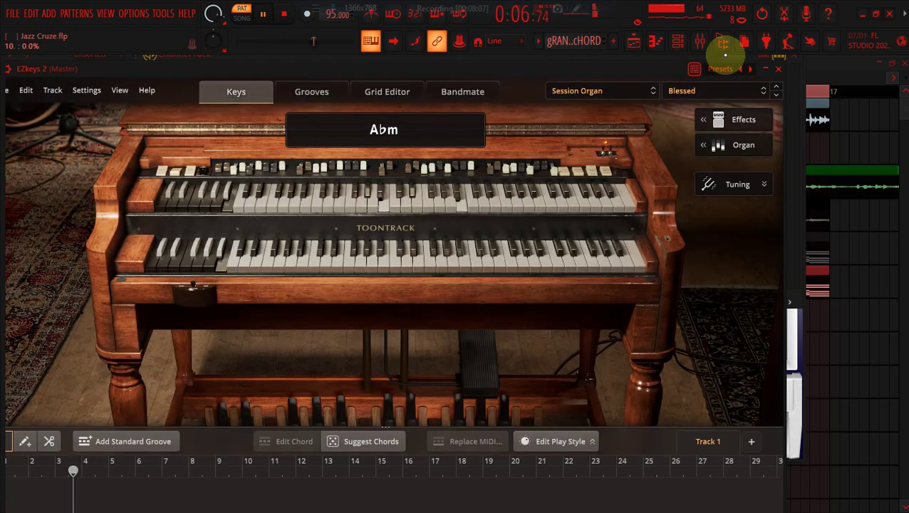
left_click(777, 97)
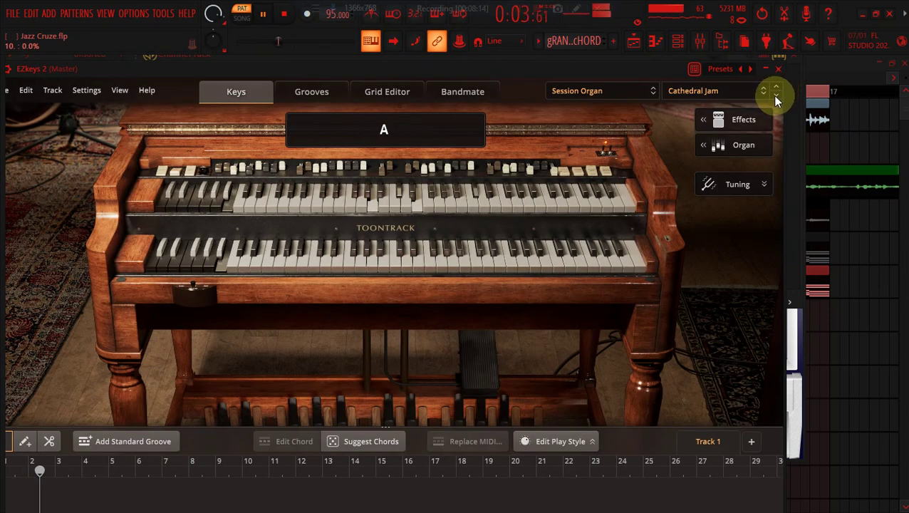
left_click(776, 96)
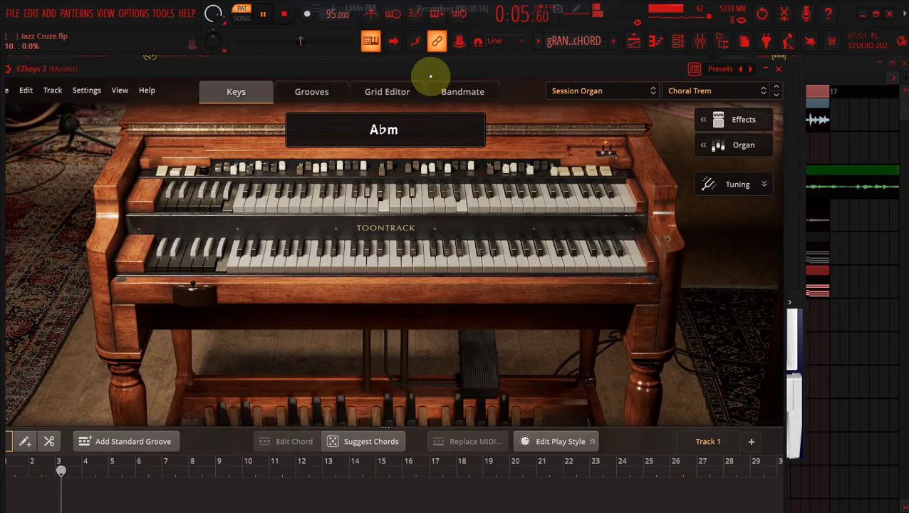
left_click_drag(406, 71, 527, 372)
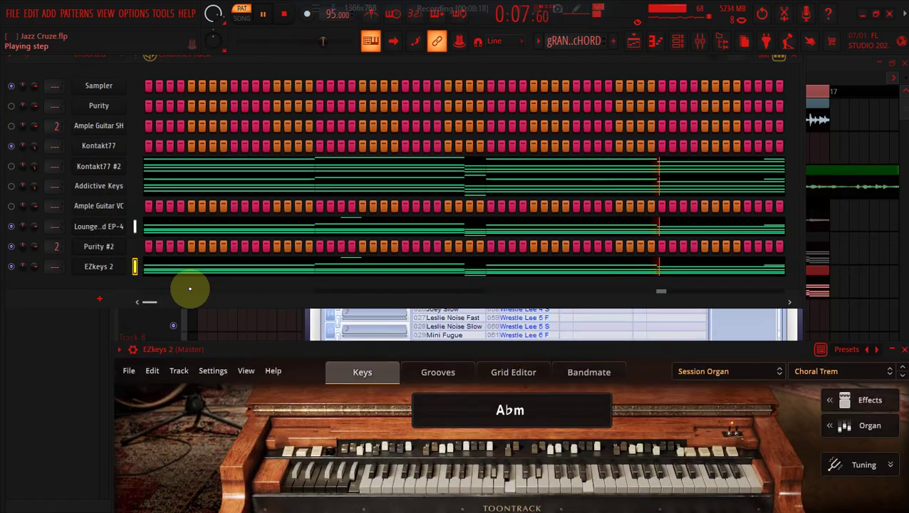
left_click(37, 266)
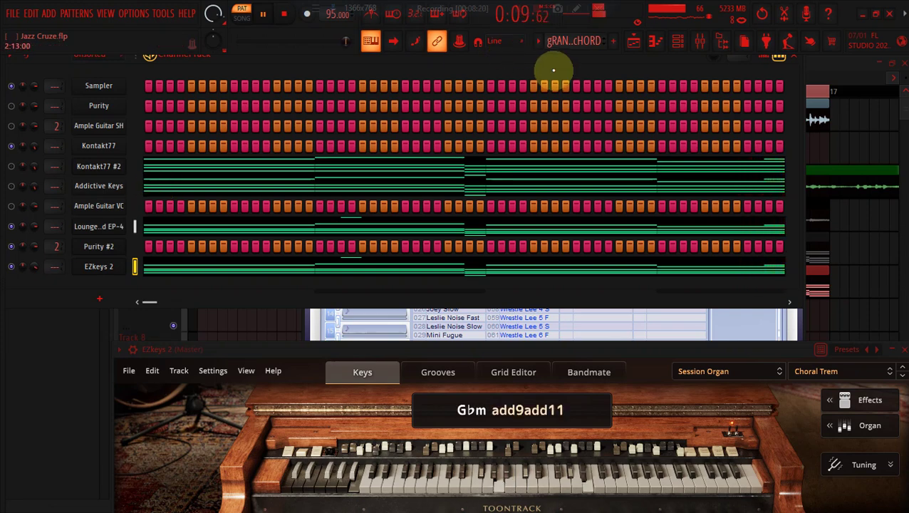
- Consolidate the gRAND cHORD clips on playlist Track 6 into a single audio clip and return to the playlist
left_click(633, 41)
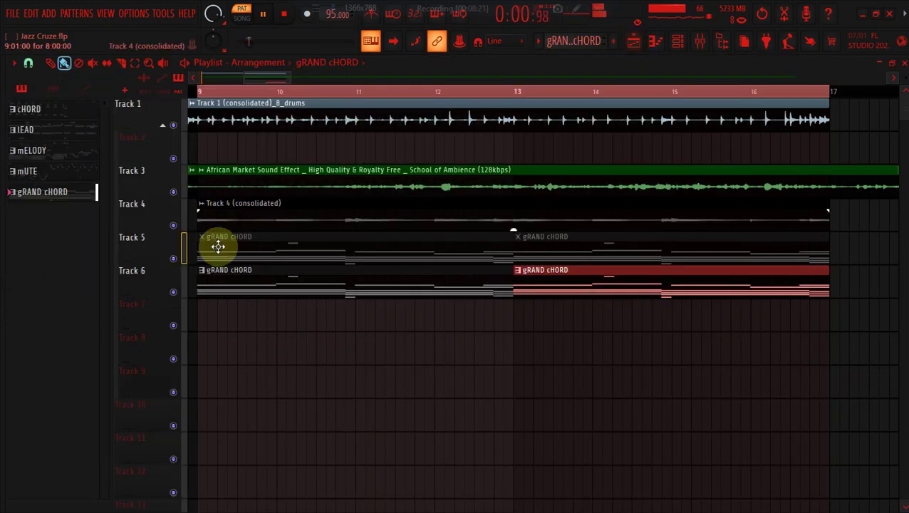
right_click(177, 283)
left_click(283, 393)
left_click(575, 443)
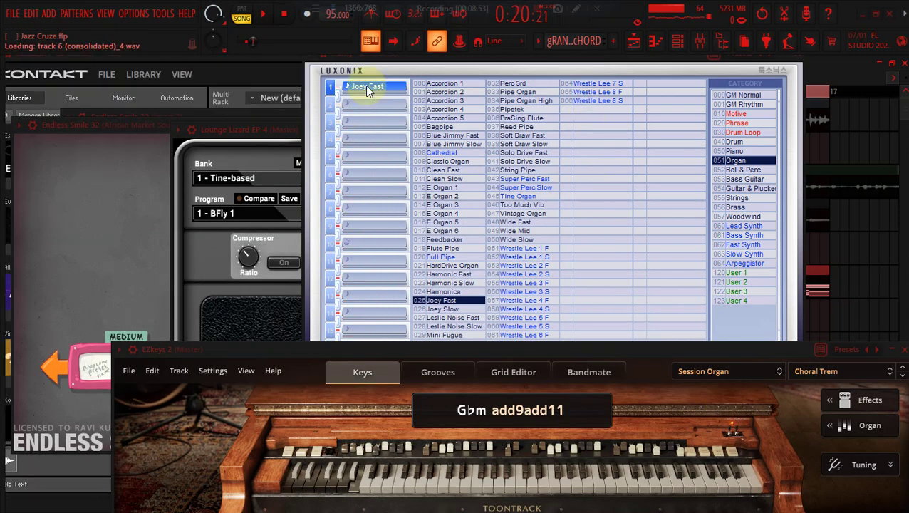
left_click(634, 41)
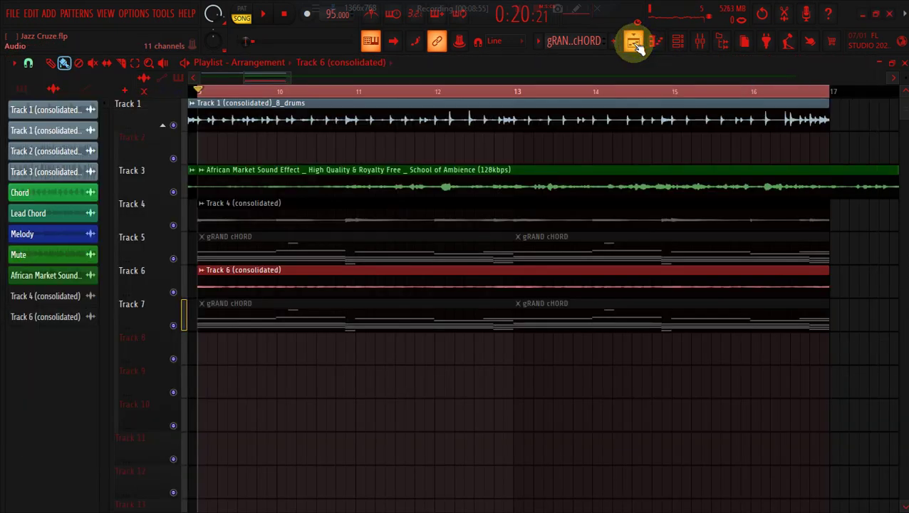
- Mute the drums on playlist Track 1 and play the song
left_click(173, 125)
key("space")
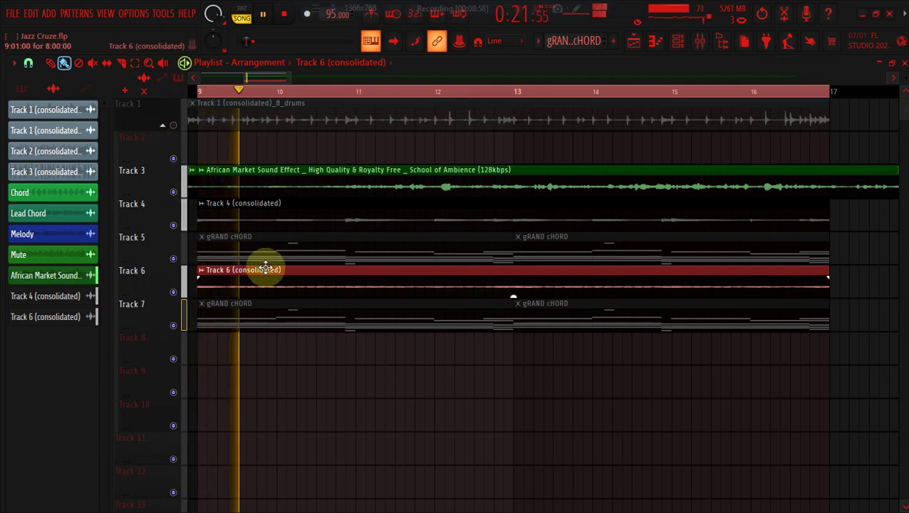
- Delete the gRAND cHORD pattern clips from Tracks 7 and 5, and move the Track 6 (consolidated) clip up to Track 5
left_click(245, 324)
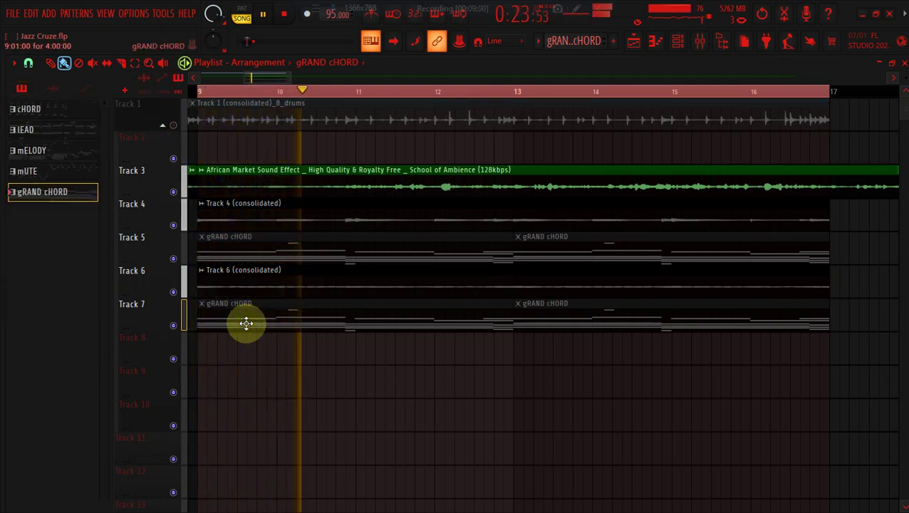
right_click(246, 324)
right_click(631, 321)
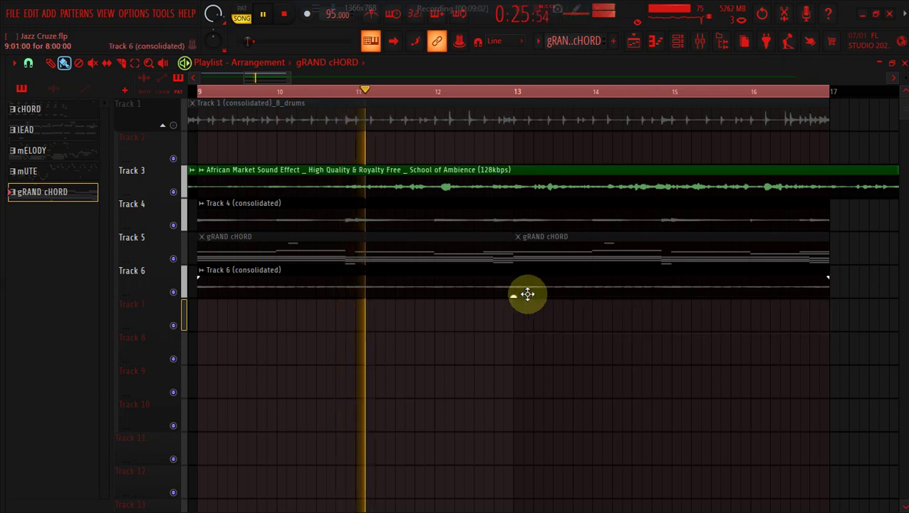
right_click(431, 253)
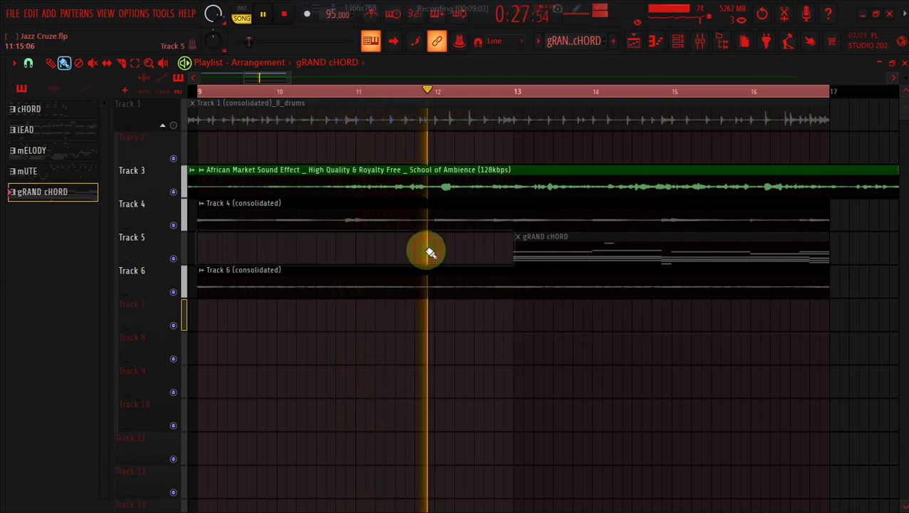
right_click(552, 244)
left_click_drag(240, 265, 241, 239)
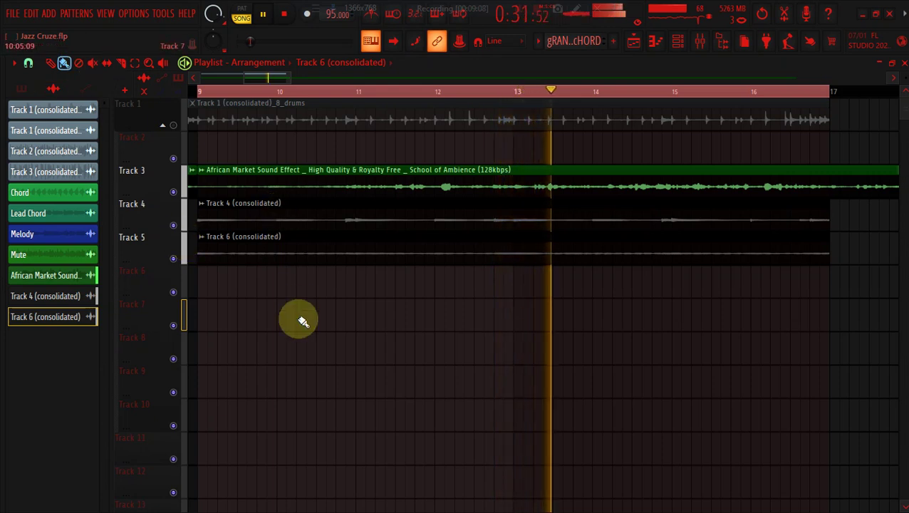
- Create a new pattern named pAD and place two consecutive four-bar clips of it on Track 6, covering bars 9 to 17
left_click(613, 42)
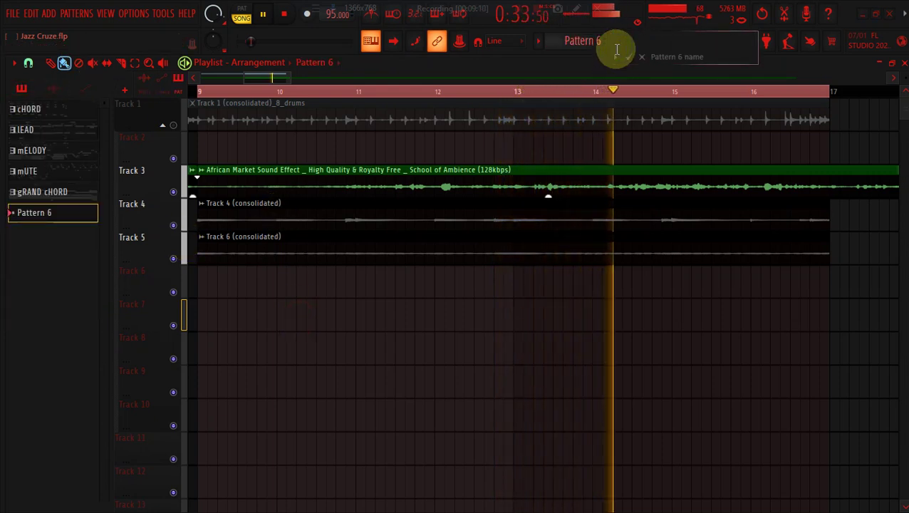
type("pAD")
key("Return")
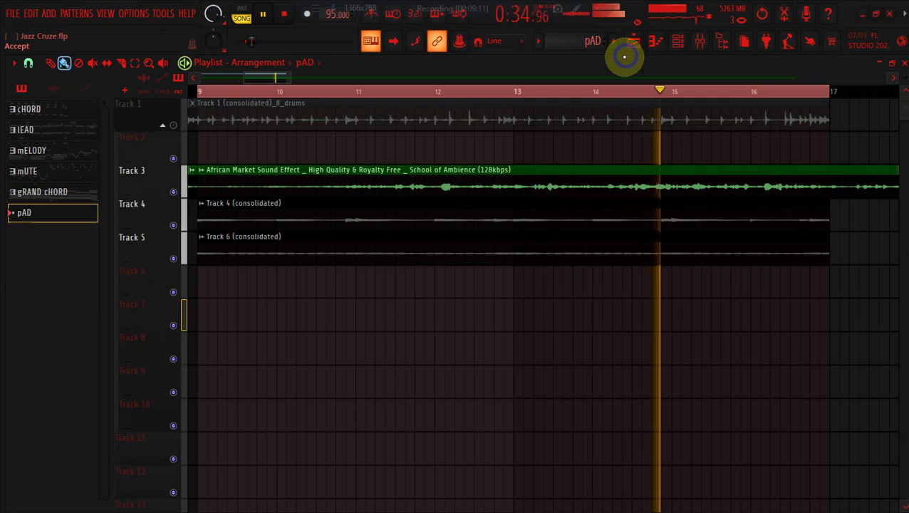
left_click(201, 281)
left_click_drag(278, 287, 505, 290)
key("ctrl+b")
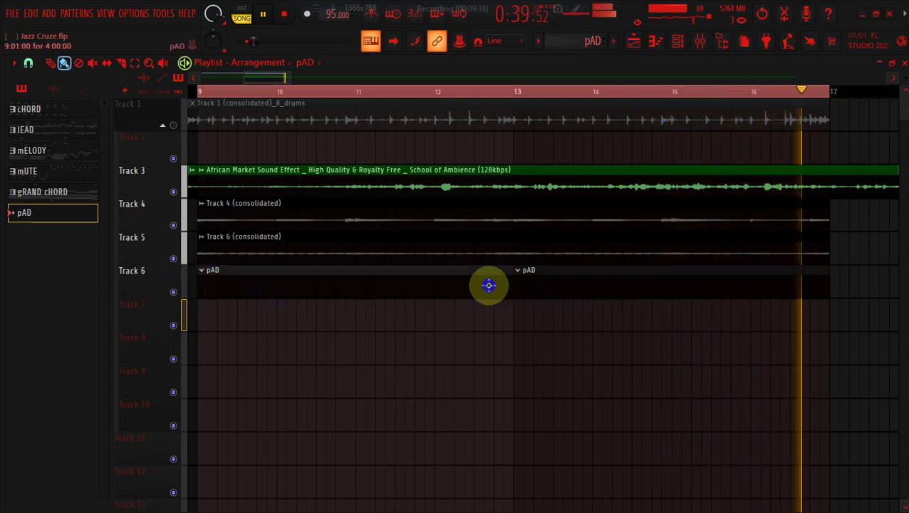
- Add a Hive channel to the channel rack
left_click(673, 40)
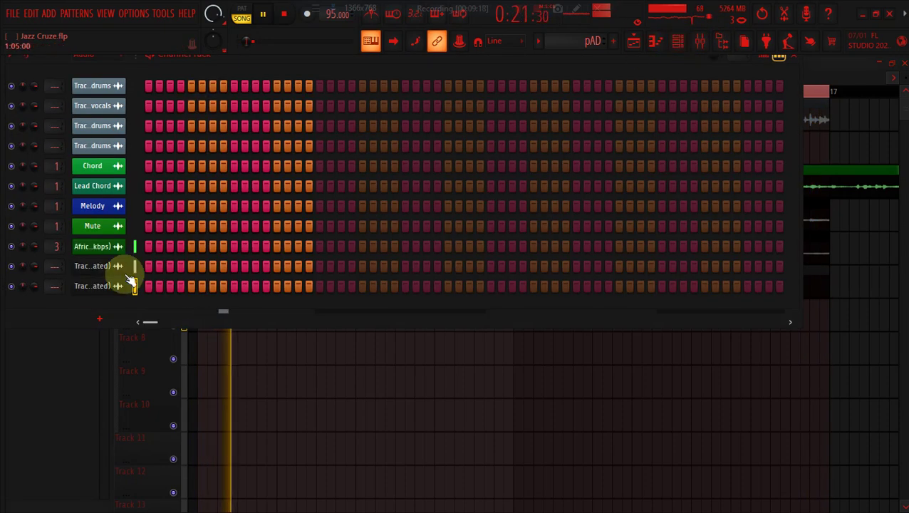
left_click(100, 318)
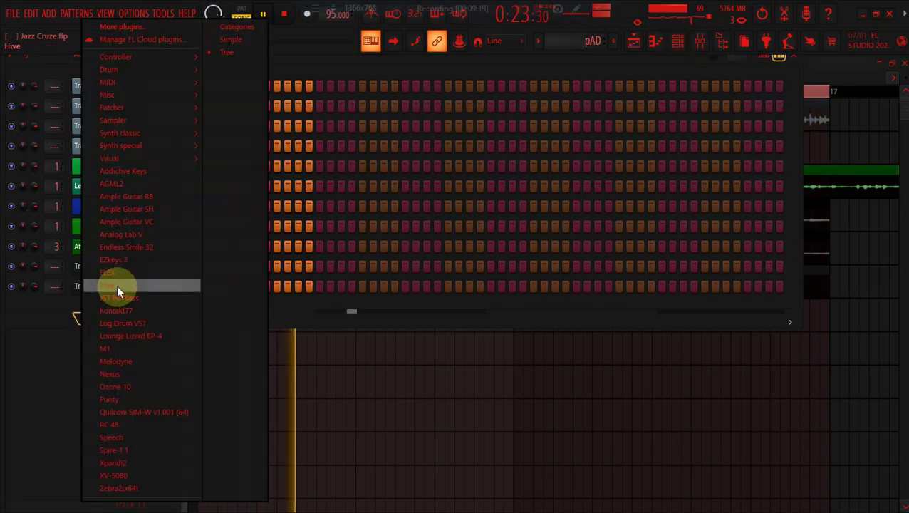
left_click(118, 288)
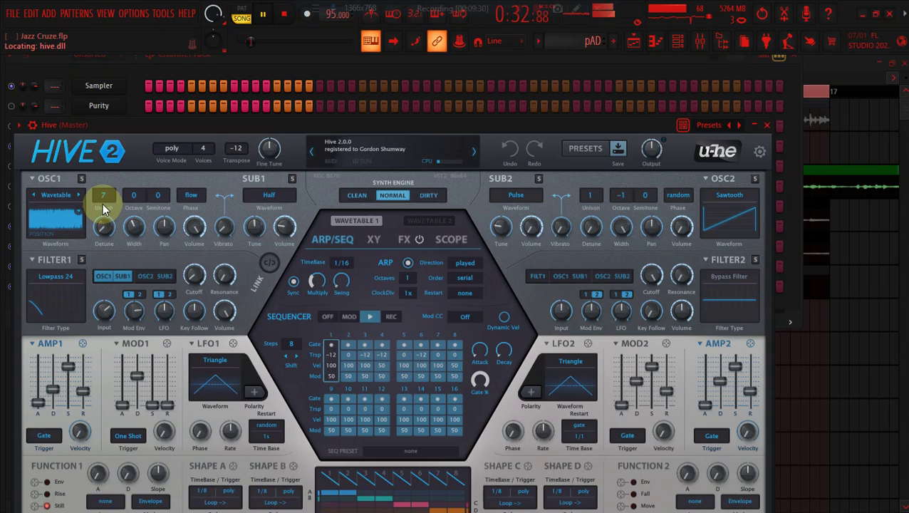
- Open the Hive preset browser, bring its window fully into view, and load BL Forest Moon from 05 Pads & Strings
left_click(586, 148)
left_click_drag(532, 121, 617, 65)
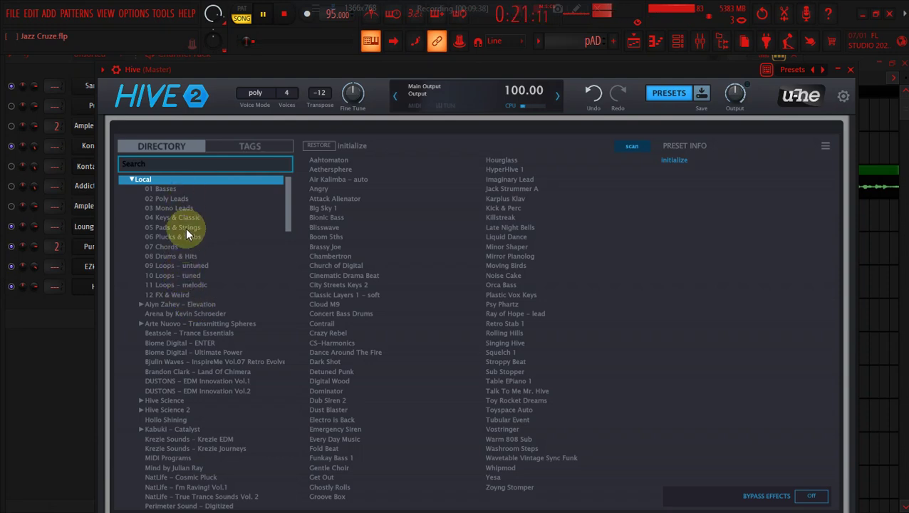
left_click(179, 227)
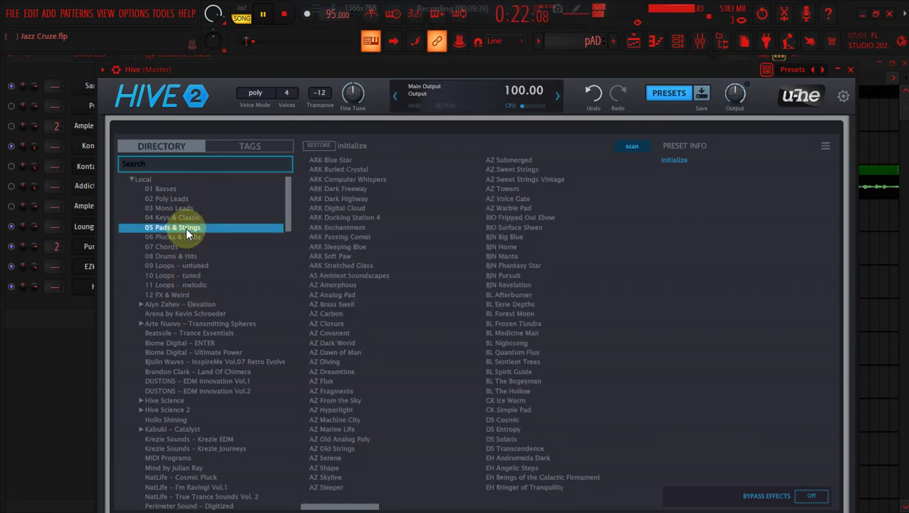
left_click(520, 314)
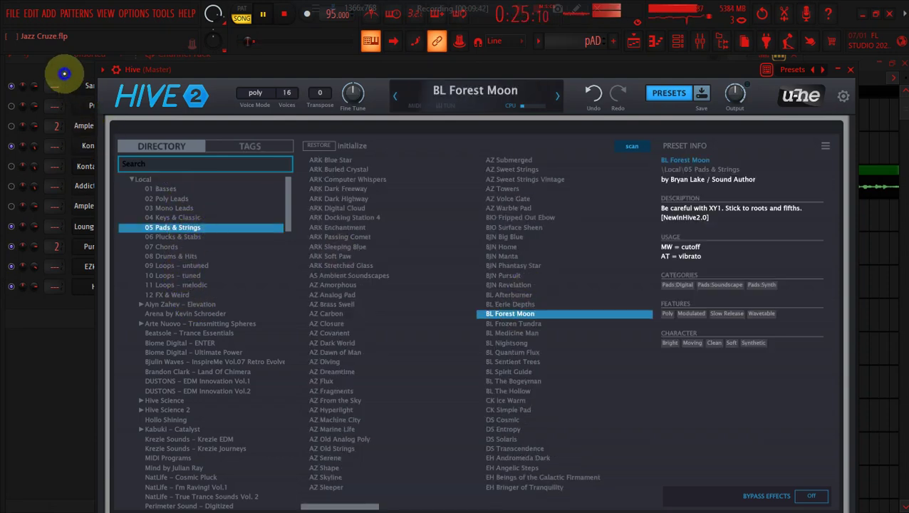
- Replace the EZkeys 2 and Addictive Keys channels with empty Samplers
left_click(64, 71)
right_click(100, 267)
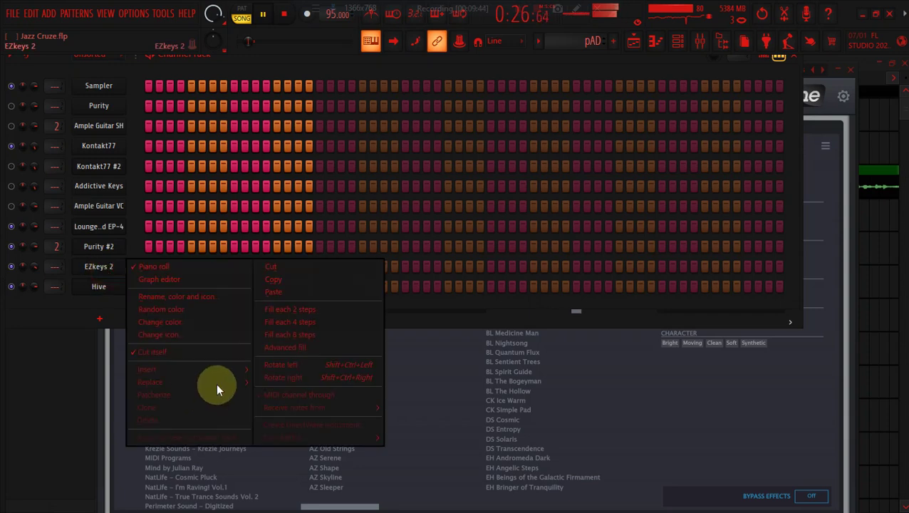
mouse_move(225, 384)
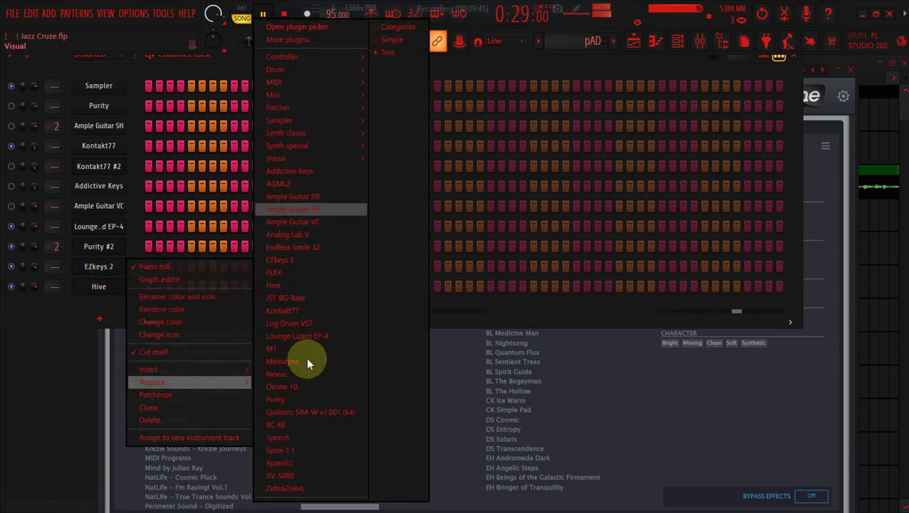
mouse_move(361, 116)
left_click(397, 145)
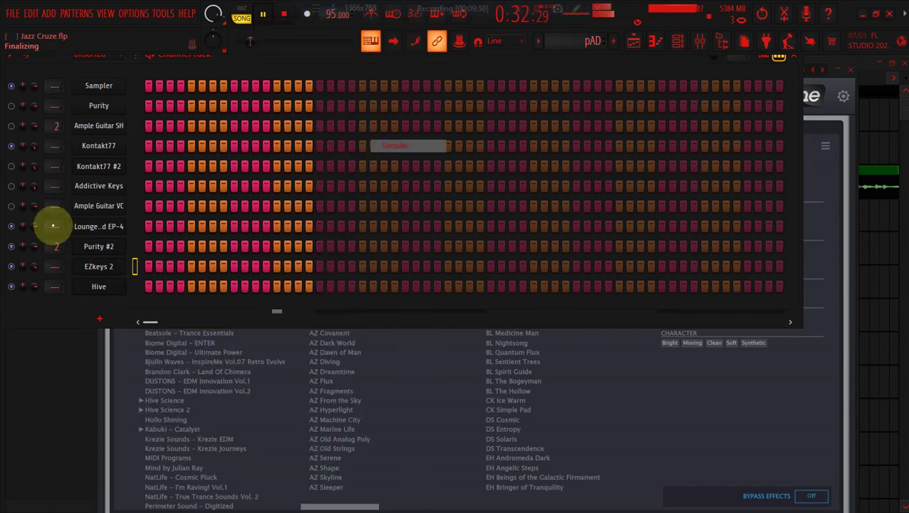
right_click(102, 188)
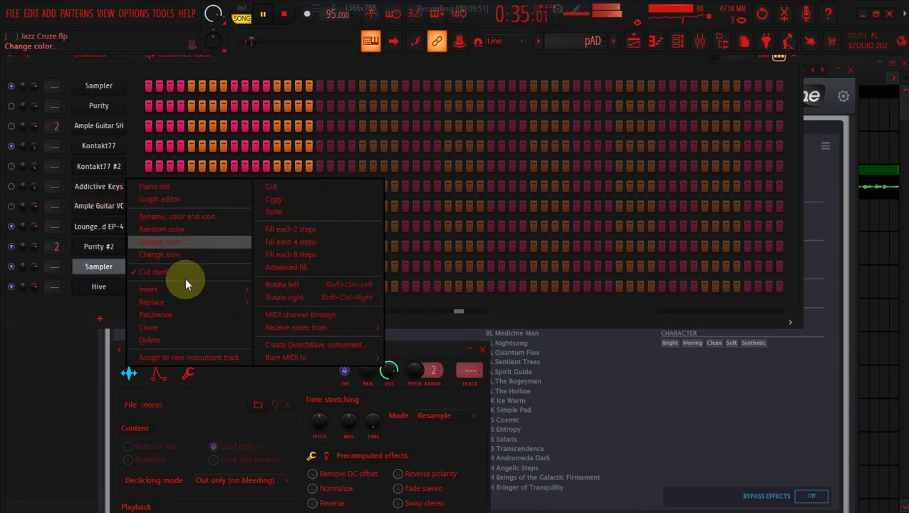
mouse_move(205, 302)
mouse_move(332, 132)
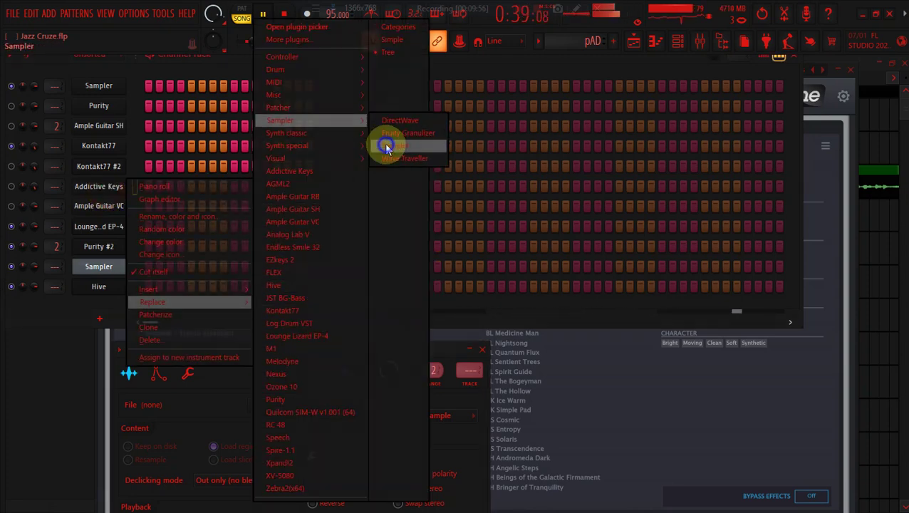
left_click(395, 145)
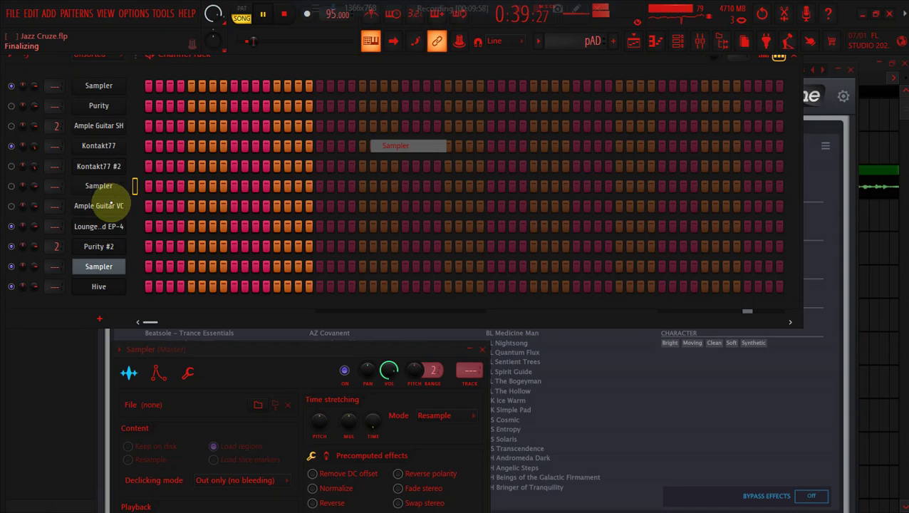
- Replace the Ample Guitar VC channel and the first Kontakt77 channel with empty Samplers
right_click(99, 186)
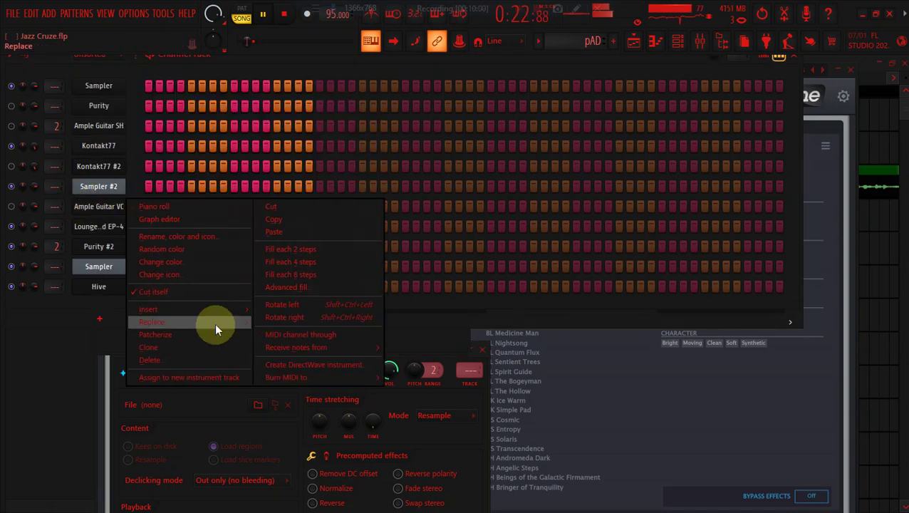
mouse_move(227, 322)
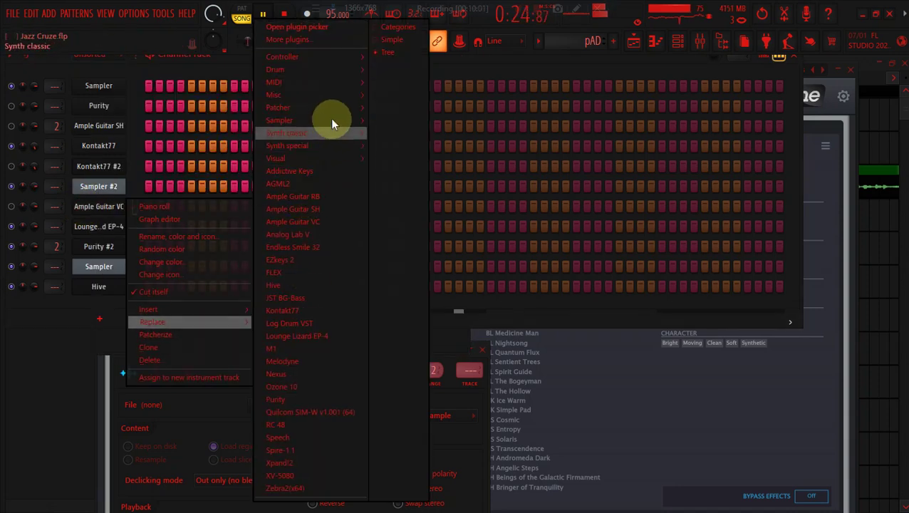
mouse_move(331, 120)
left_click(394, 145)
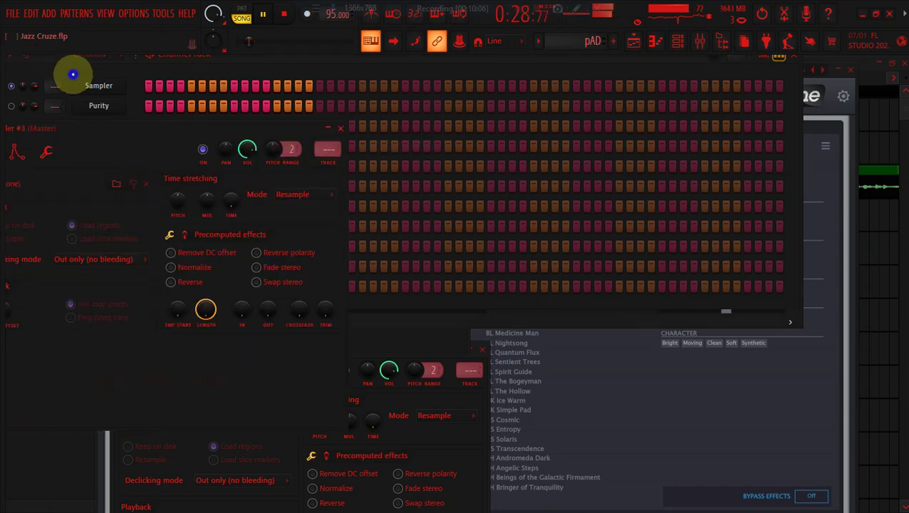
left_click(73, 74)
right_click(110, 146)
mouse_move(208, 259)
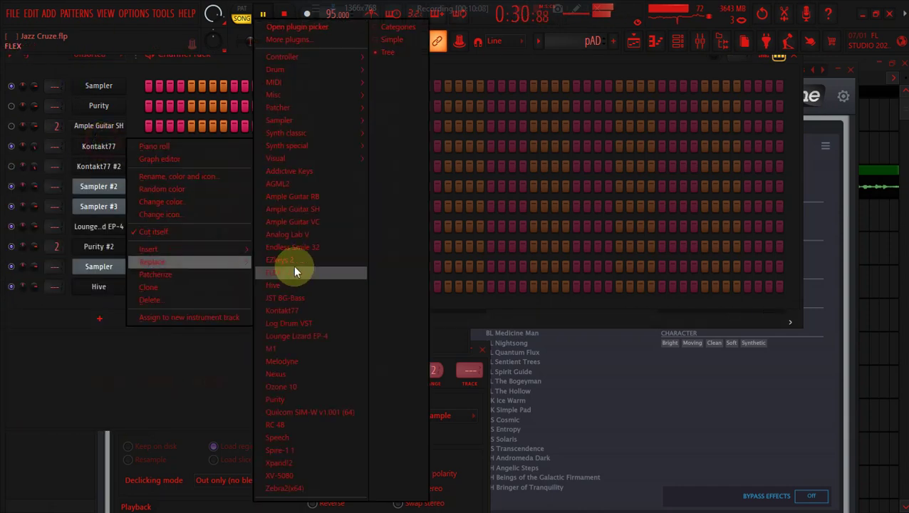
left_click(400, 145)
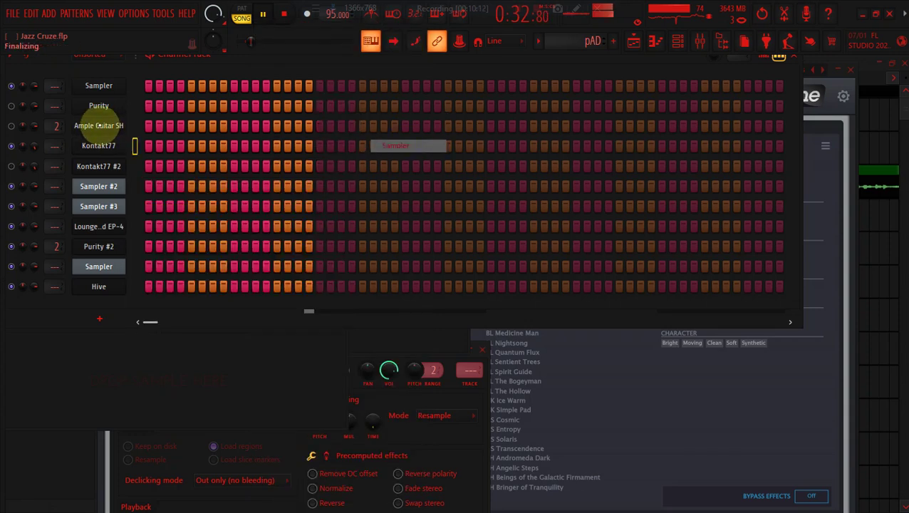
- Replace the Ample Guitar SH channel with an empty Sampler and return to the playlist
right_click(82, 126)
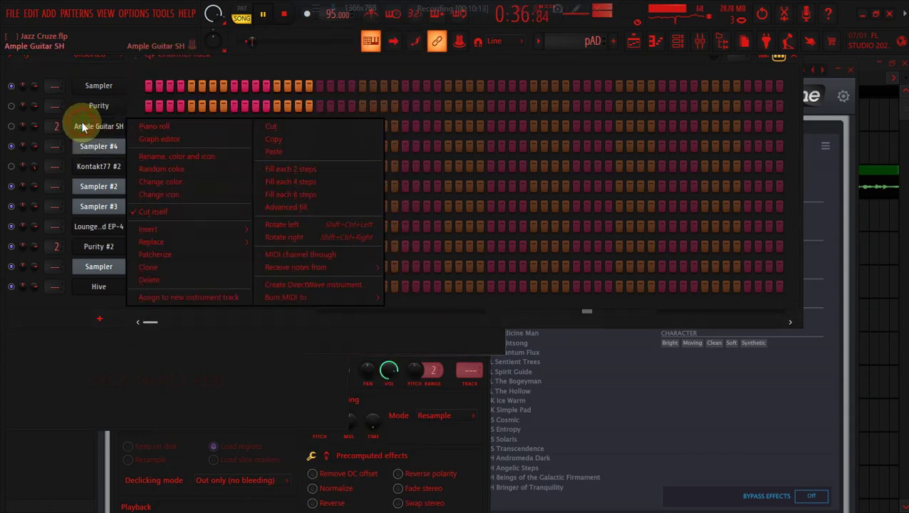
mouse_move(236, 239)
mouse_move(341, 121)
left_click(396, 146)
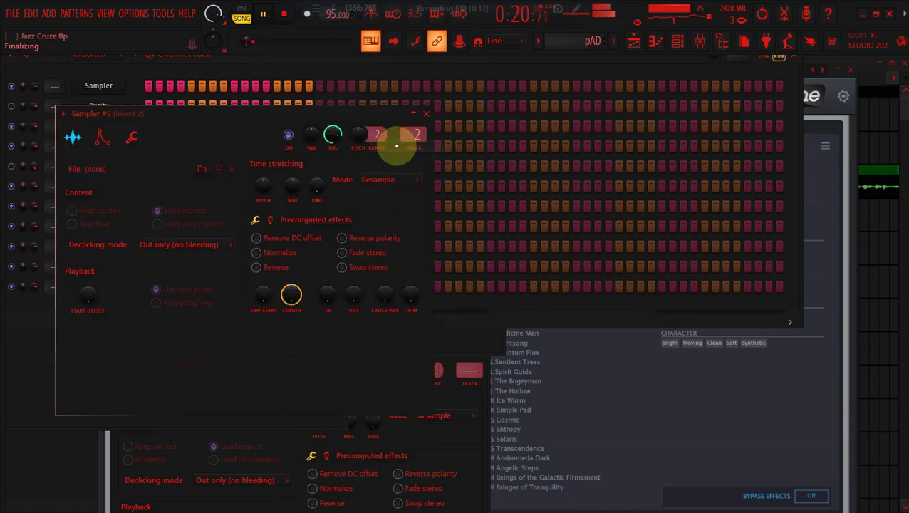
left_click(636, 42)
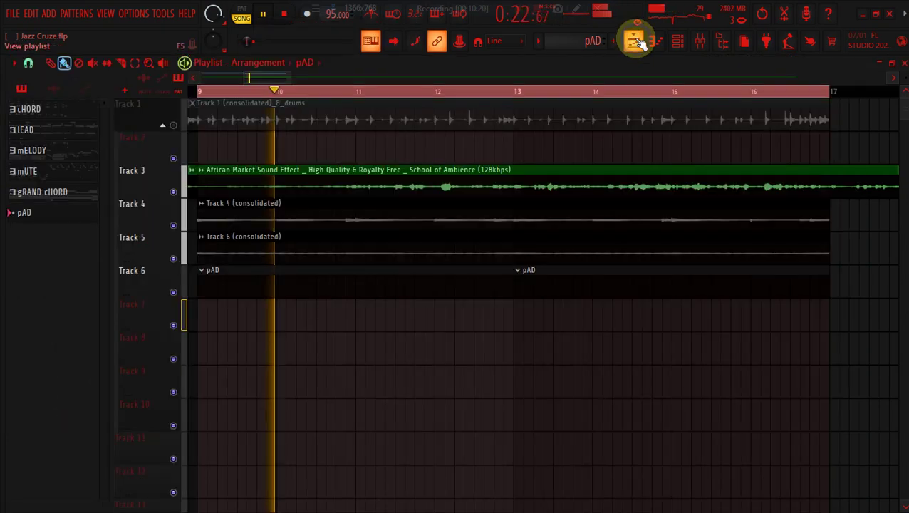
- Open the piano roll for the Hive channel, stop playback, and paint an E8 note lasting eight bars from bar 1
left_click(679, 40)
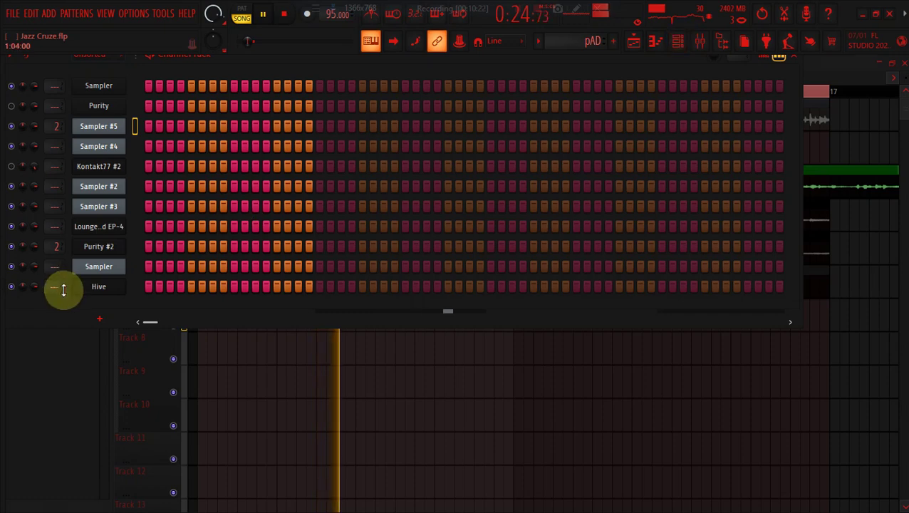
right_click(98, 285)
left_click(146, 287)
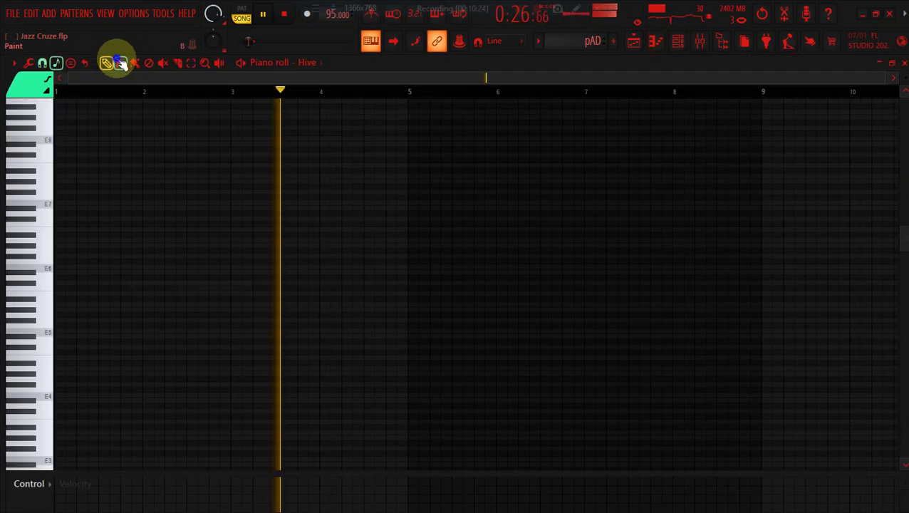
key("space")
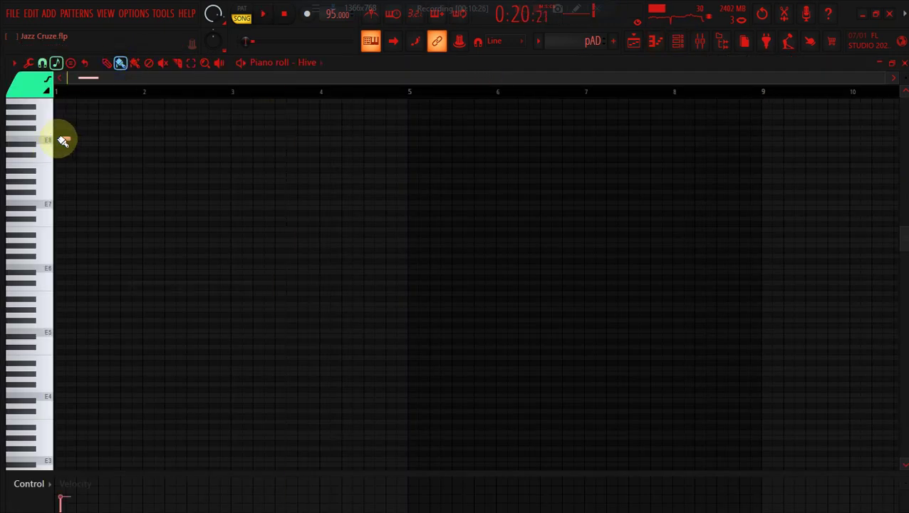
left_click(58, 64)
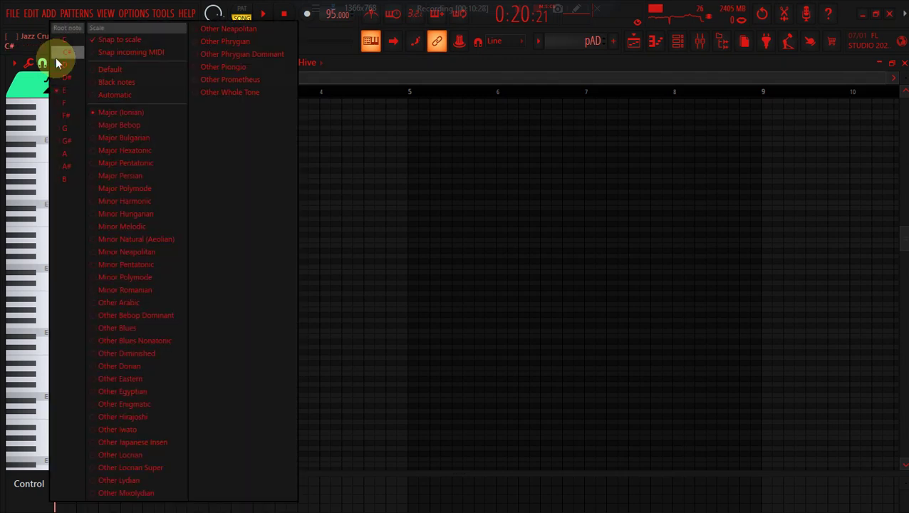
left_click(68, 139)
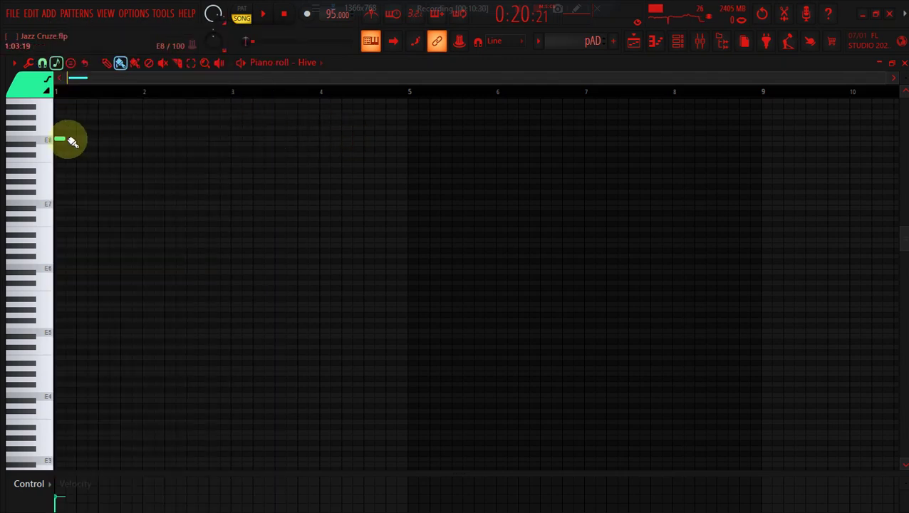
left_click_drag(64, 139, 761, 149)
left_click(13, 62)
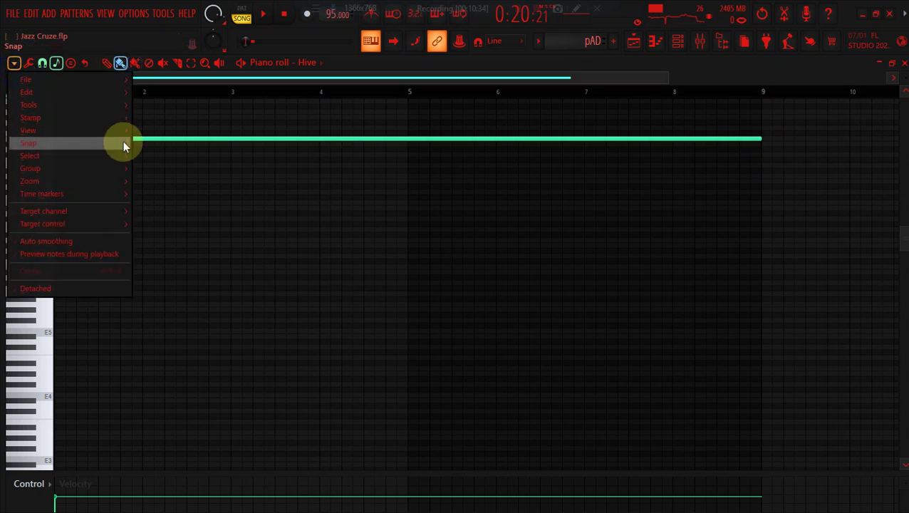
left_click(144, 164)
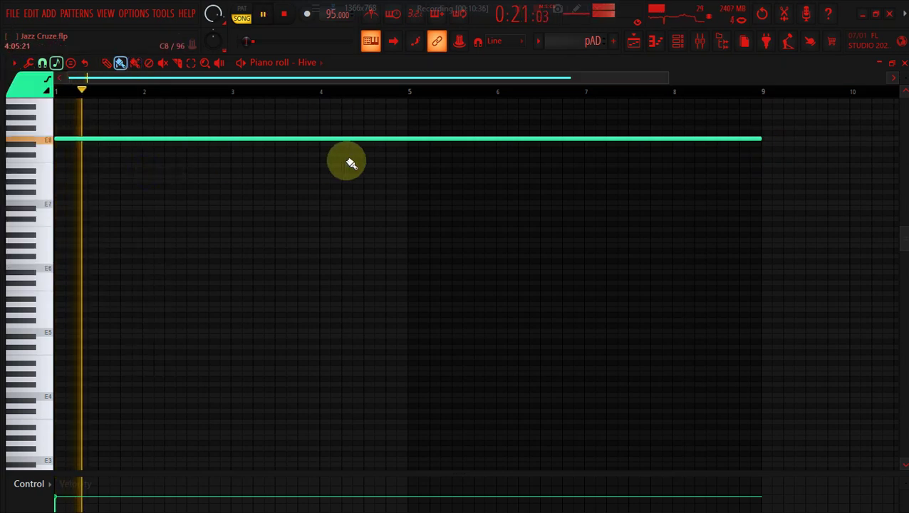
- Transpose the eight-bar Hive note down in semitones from E8 to E6 while checking it in playback
key("space")
key("shift+Down")
key("shift+Down")
key("shift+Down")
key("shift+Down")
key("shift+Down")
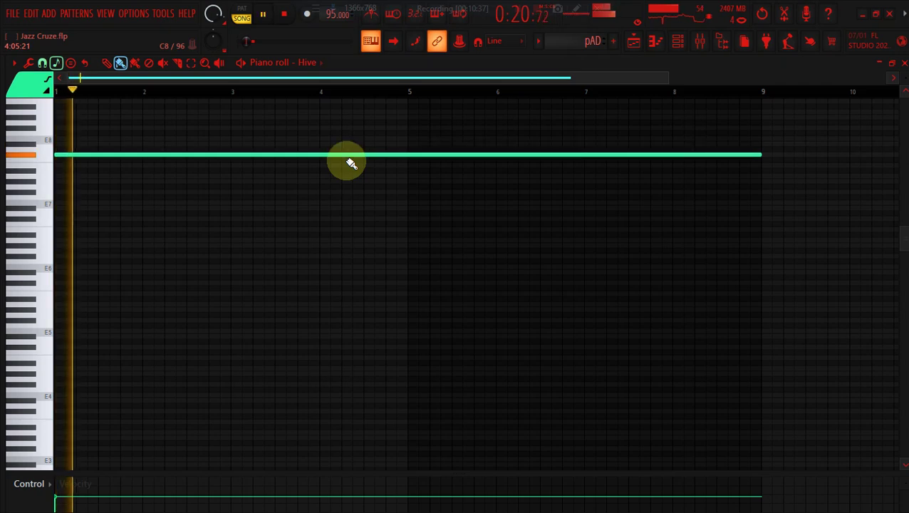
key("shift+Down")
key("shift+Down")
key("shift+Down")
key("shift+Down")
key("shift+Down")
key("shift+Down")
key("shift+Down")
key("shift+Down")
key("shift+Down")
key("shift+Down")
key("shift+Down")
key("shift+Down")
key("shift+Down")
key("shift+Down")
key("shift+Down")
key("shift+Down")
key("shift+Down")
key("space")
key("space")
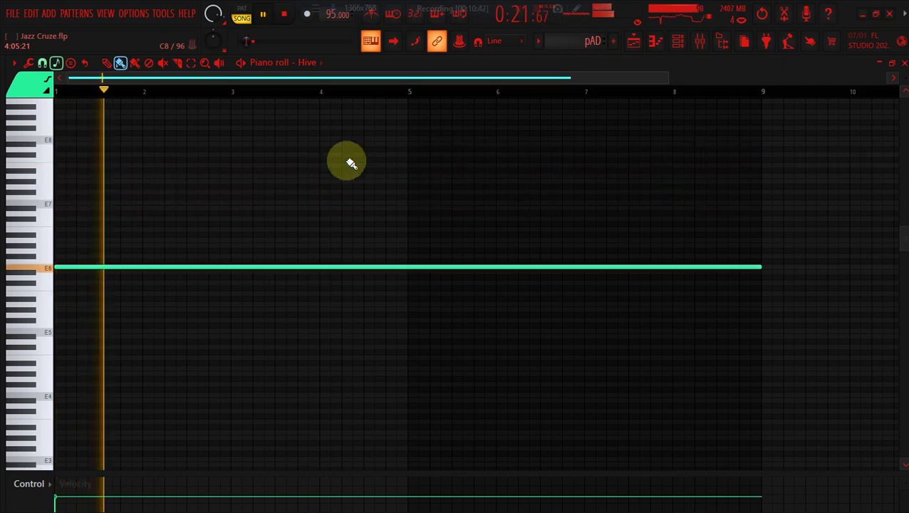
- Open the Hive synth and audition the BL Frozen Tundra and BL Medicine Man presets from 05 Pads & Strings
left_click(678, 42)
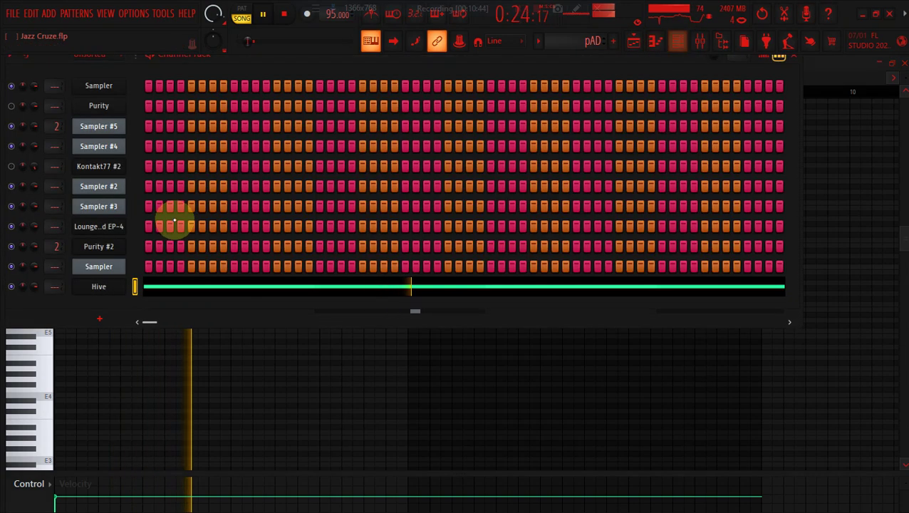
left_click(117, 284)
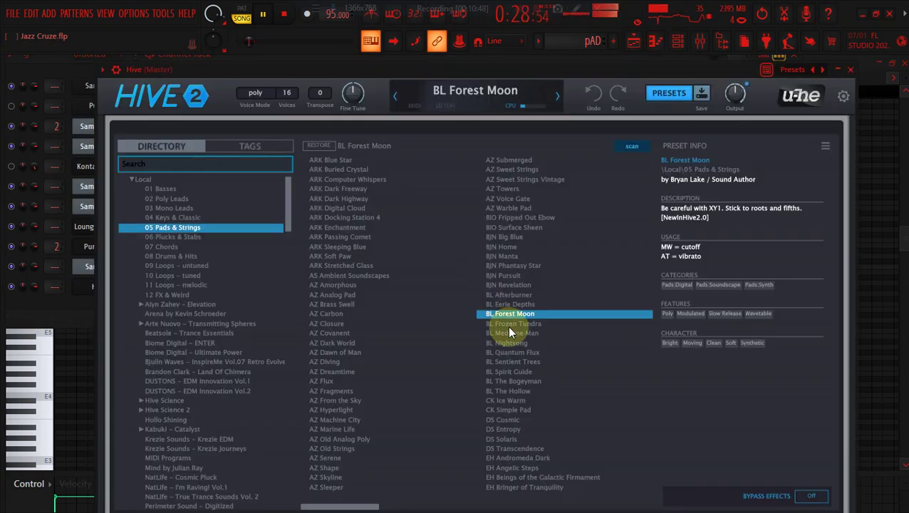
left_click(509, 326)
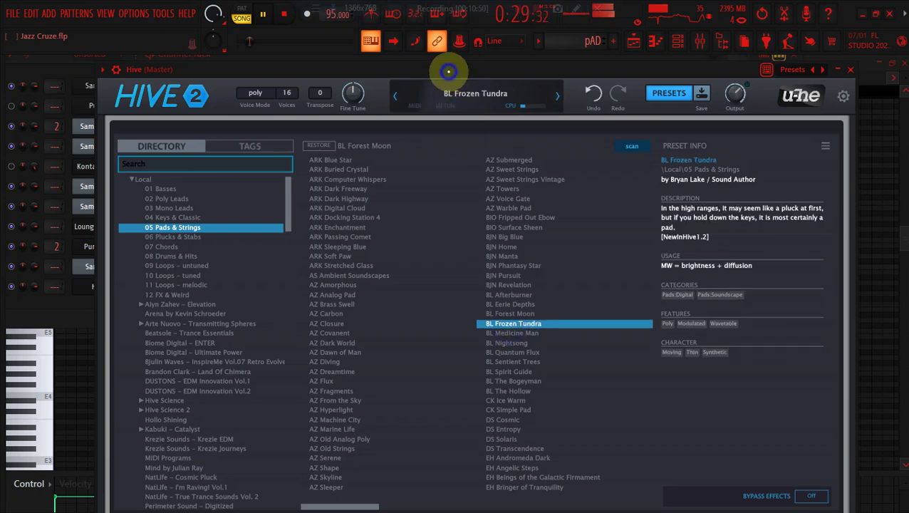
left_click(508, 334)
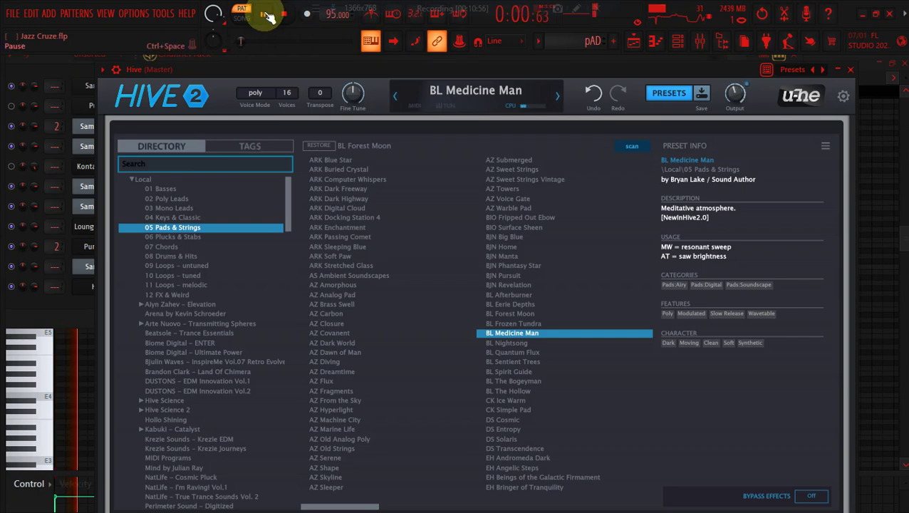
- Audition AZ pad presets including Dark World, Dreamtime, Machine City and Old Strings in pattern mode, and load AZ Warble Pad
left_click(288, 14)
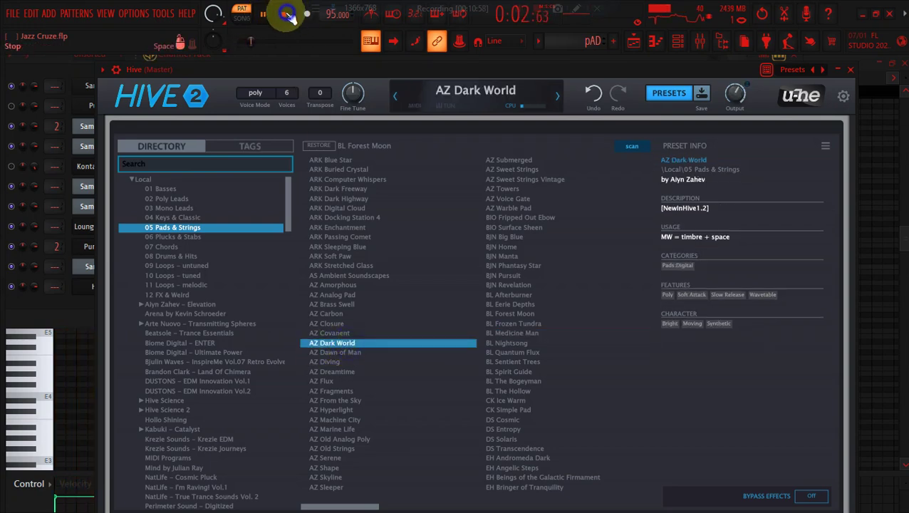
left_click(284, 14)
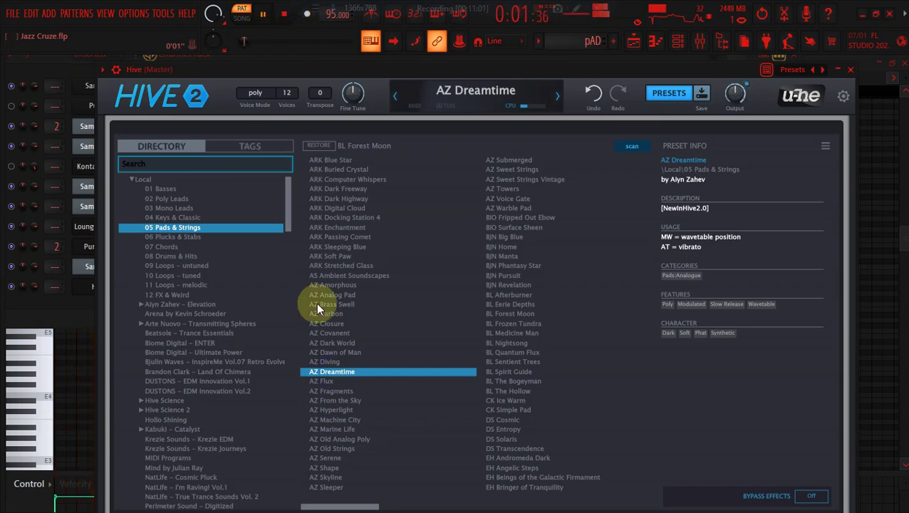
left_click(264, 14)
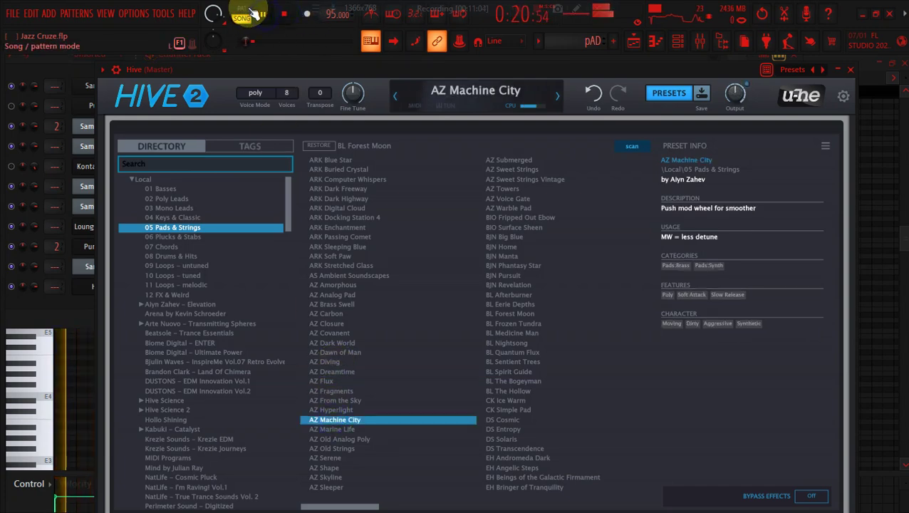
left_click(336, 457)
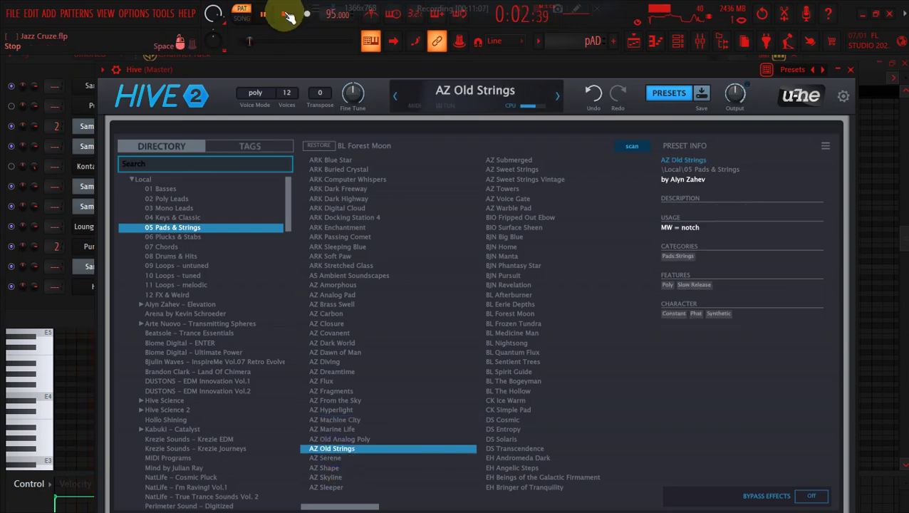
left_click(507, 210)
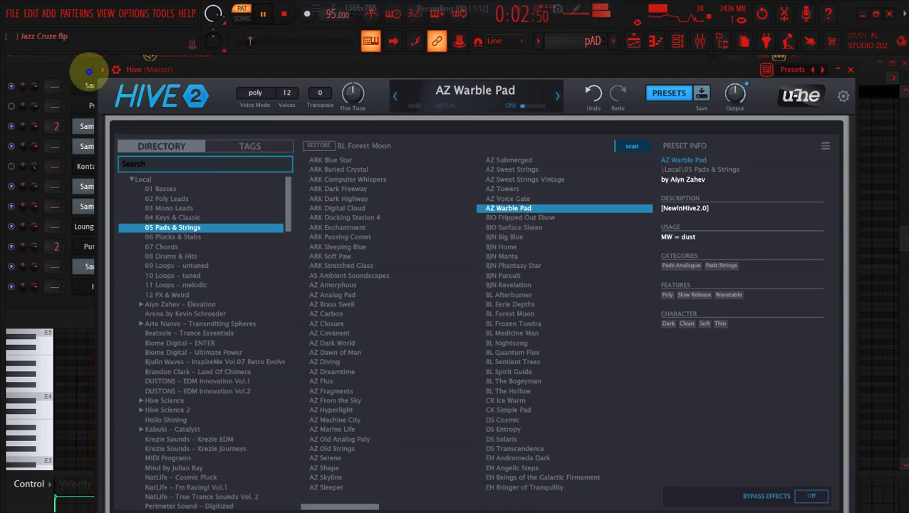
- Return to the Hive piano roll with the sustained pad note lowered to E5
left_click(89, 71)
left_click(175, 290)
left_click(178, 295)
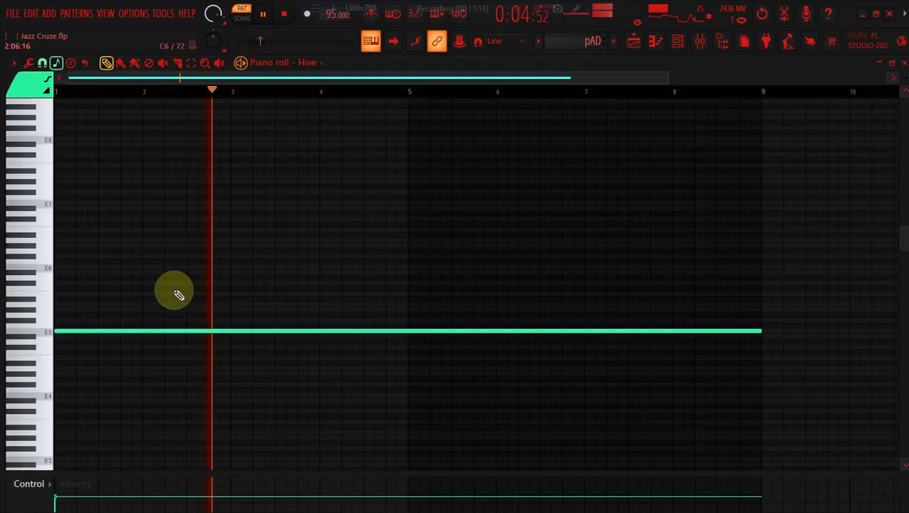
- Paint a second eight-bar note below E5 from bar 1 and lower it to G#4
left_click(121, 63)
left_click(63, 347)
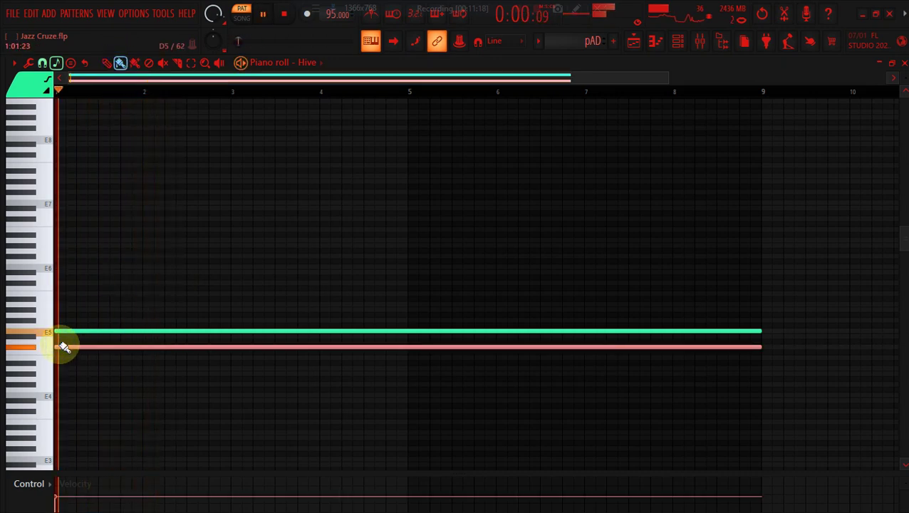
key("Down")
key("Down")
key("Down")
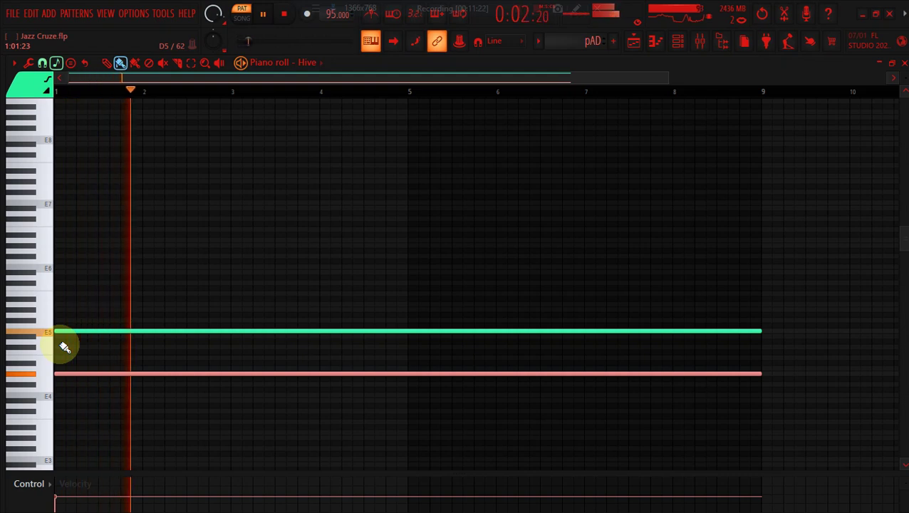
- Try both pad notes an octave lower, delete the lower note, and raise the remaining one back to E5
key("ctrl+a")
key("ctrl+Down")
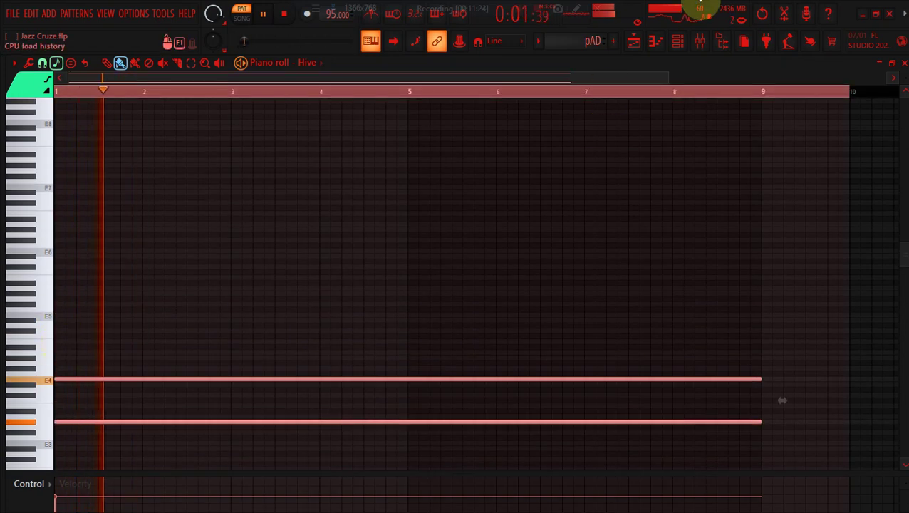
right_click(203, 419)
key("space")
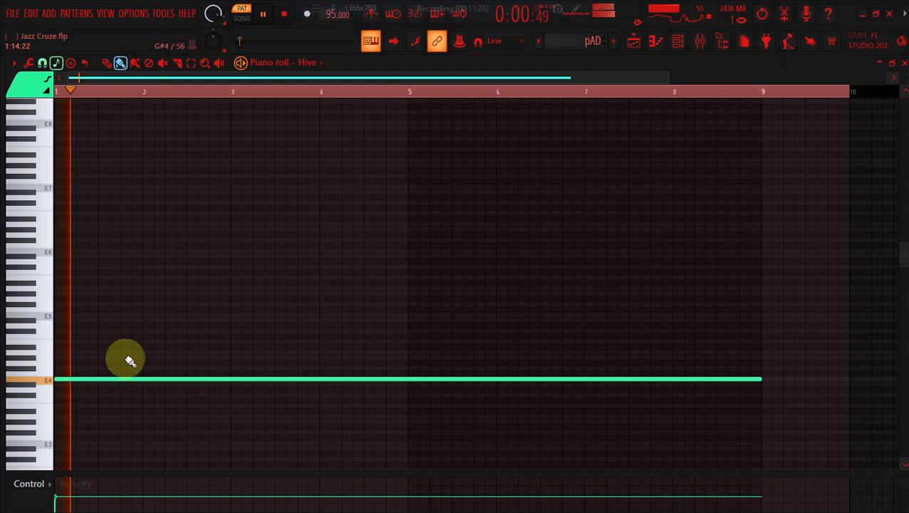
key("ctrl+Up")
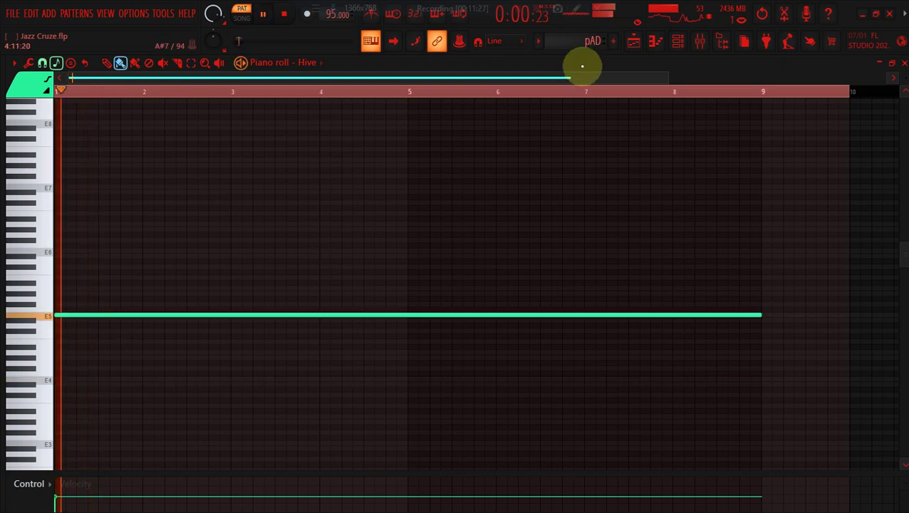
- Route the Hive channel to mixer track 2 and load the BJN Big Blue preset from 05 Pads & Strings
left_click(678, 40)
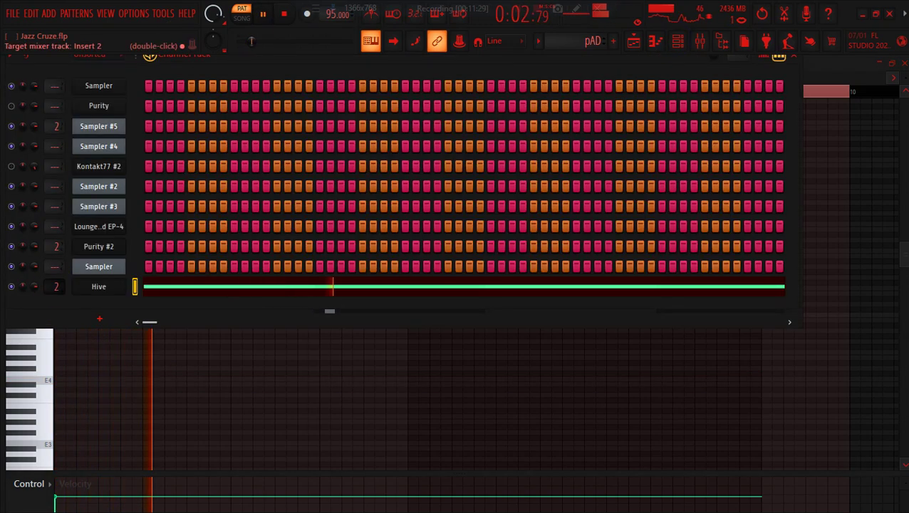
left_click(103, 289)
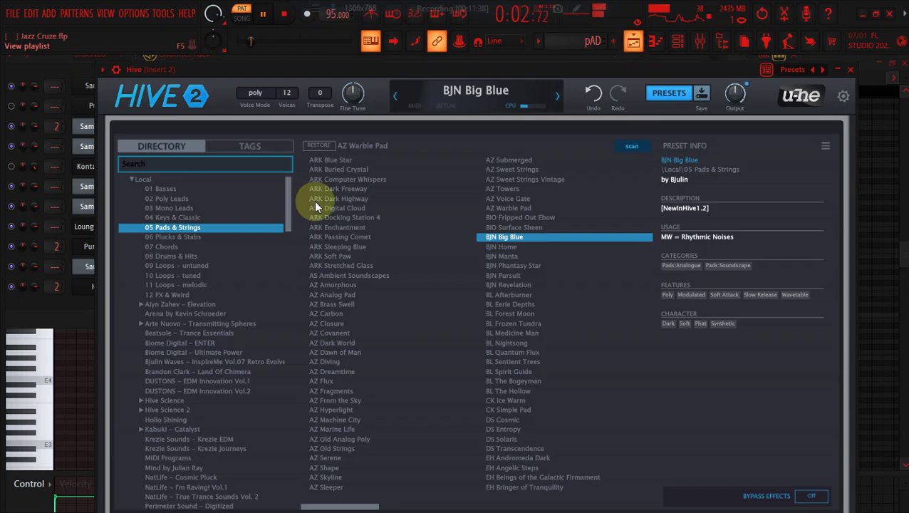
left_click(79, 305)
left_click(146, 290)
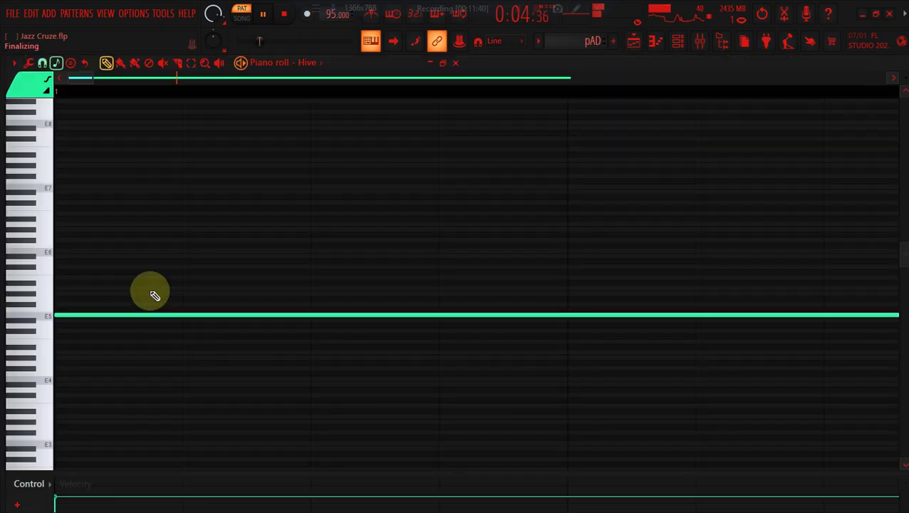
- Consolidate the pAD clips on playlist Track 6 to audio using the bar 9 to 17 time selection
left_click(633, 40)
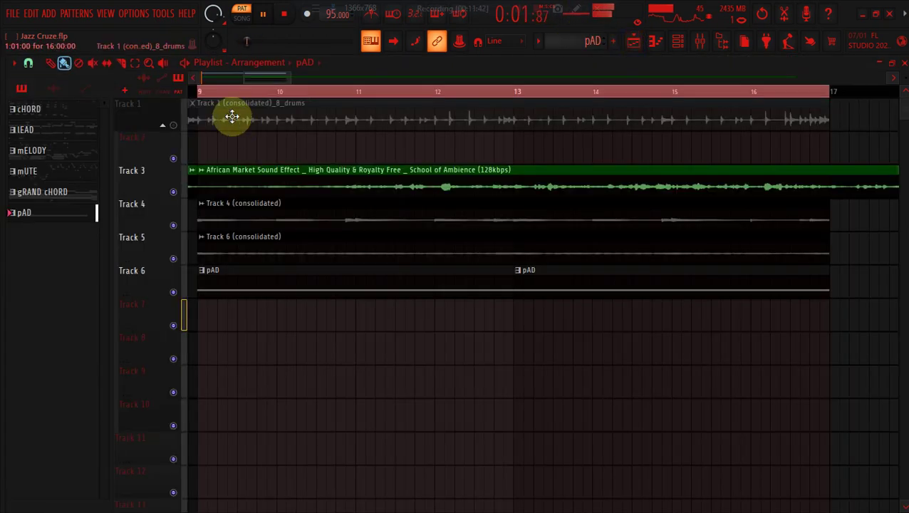
left_click(209, 94)
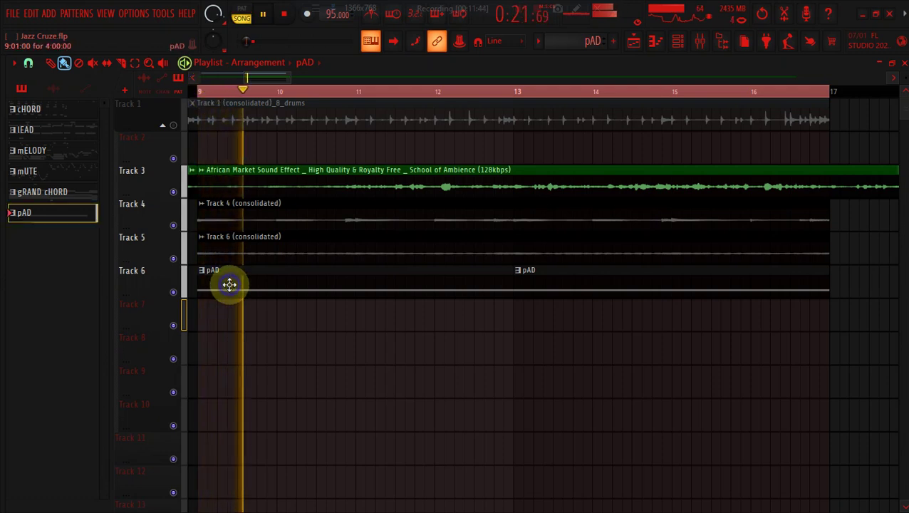
right_click(166, 274)
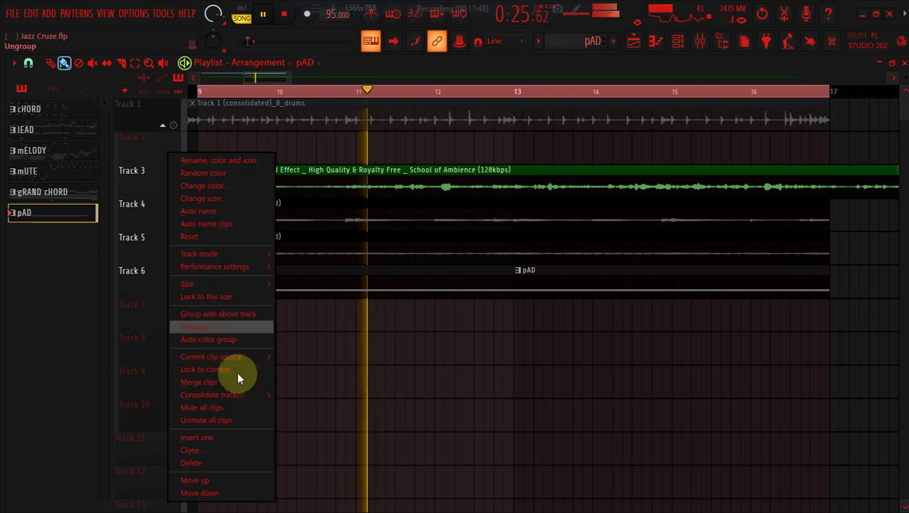
mouse_move(264, 396)
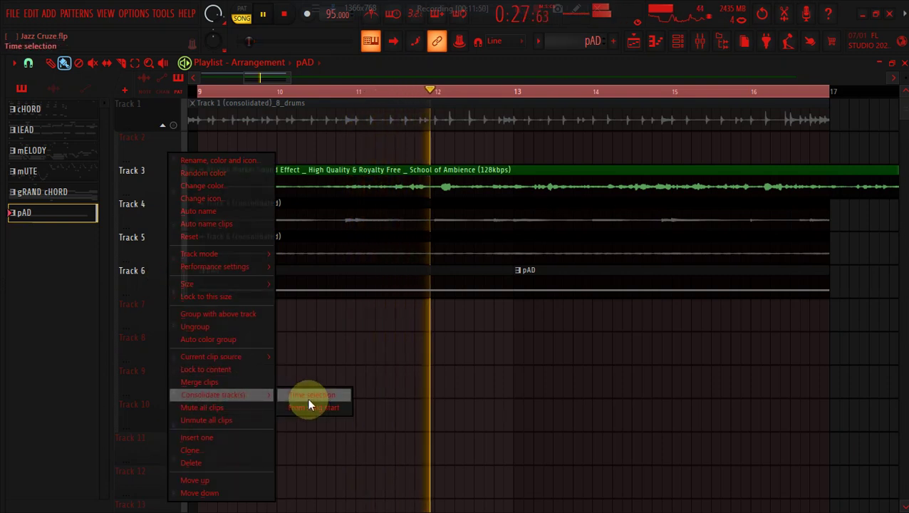
left_click(307, 397)
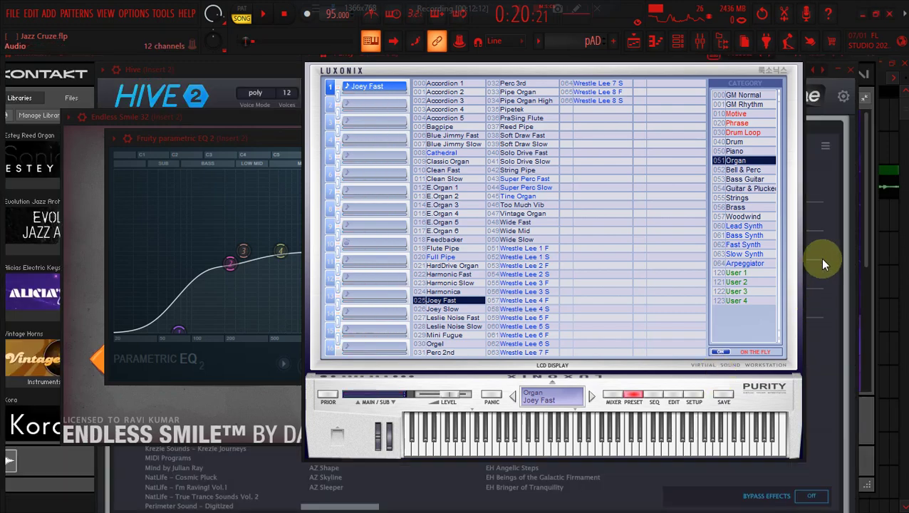
left_click(636, 40)
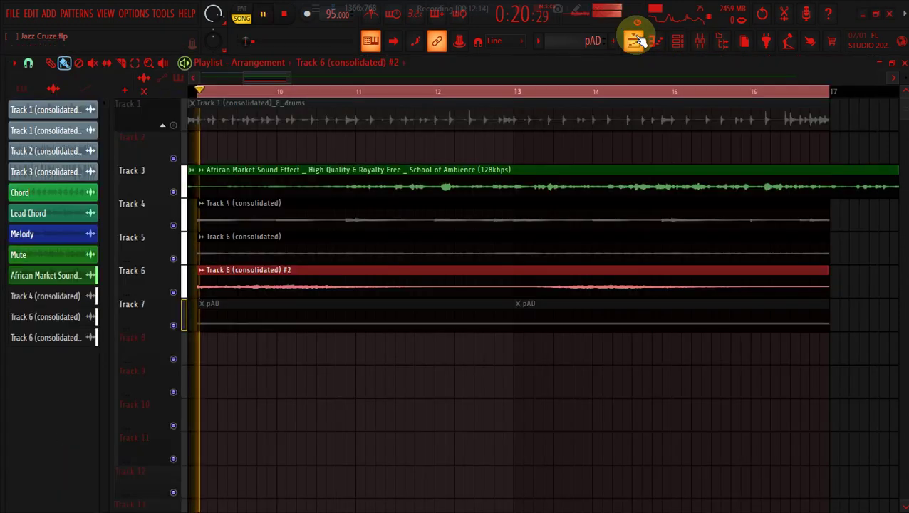
- Replace the Hive channel with an empty Sampler and return to the playlist
left_click(656, 41)
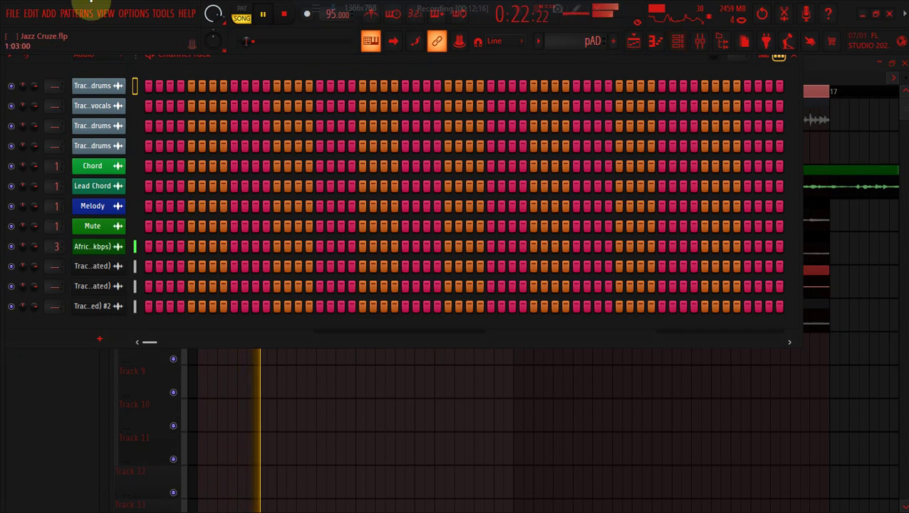
left_click(93, 57)
left_click(89, 91)
right_click(107, 287)
mouse_move(183, 399)
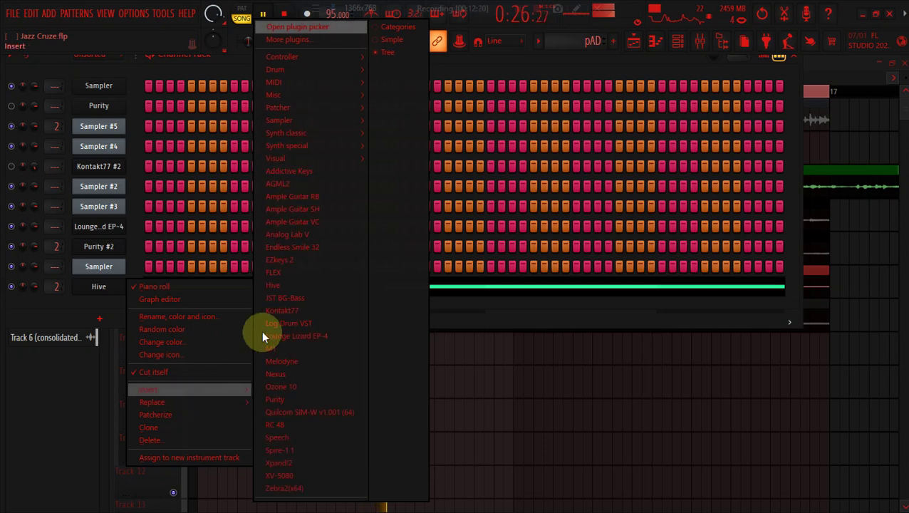
left_click(392, 142)
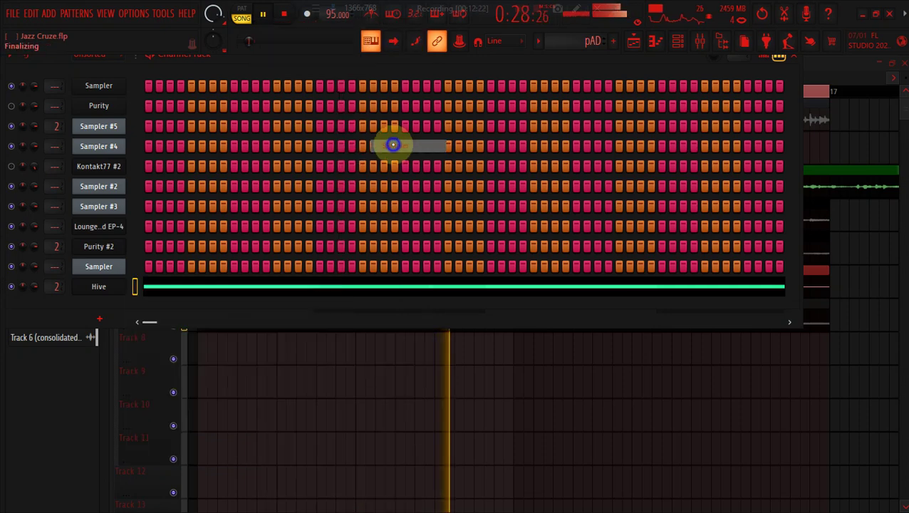
left_click(627, 422)
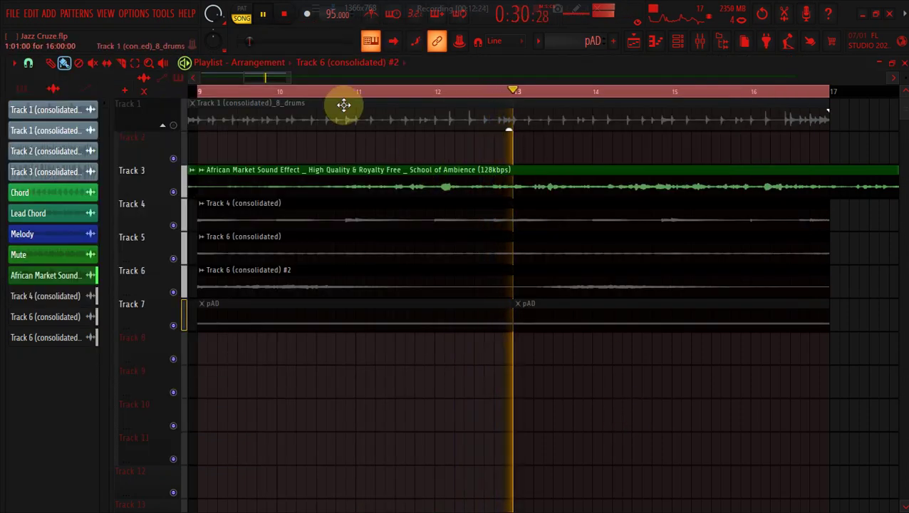
- Unmute the drums on Track 1 and check the audio clip settings of the consolidated pad on Track 6
left_click_drag(288, 79, 427, 83)
left_click(173, 126)
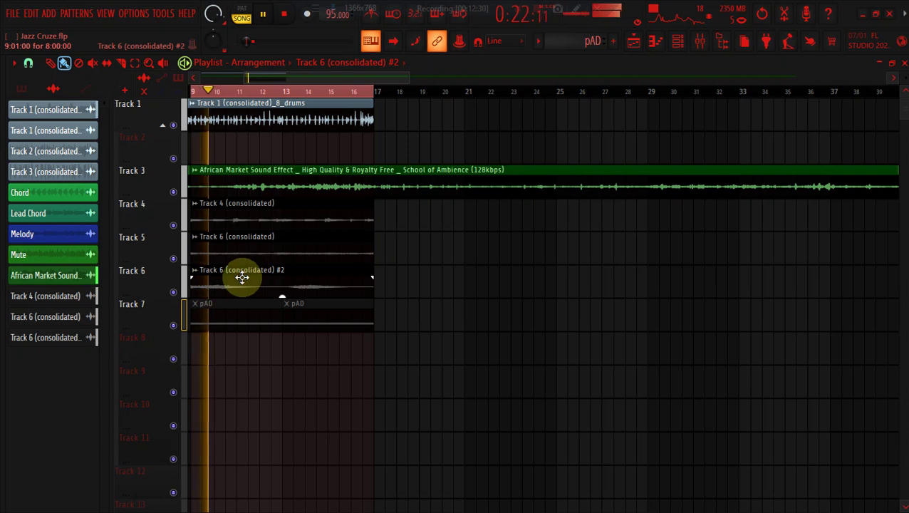
double_click(249, 273)
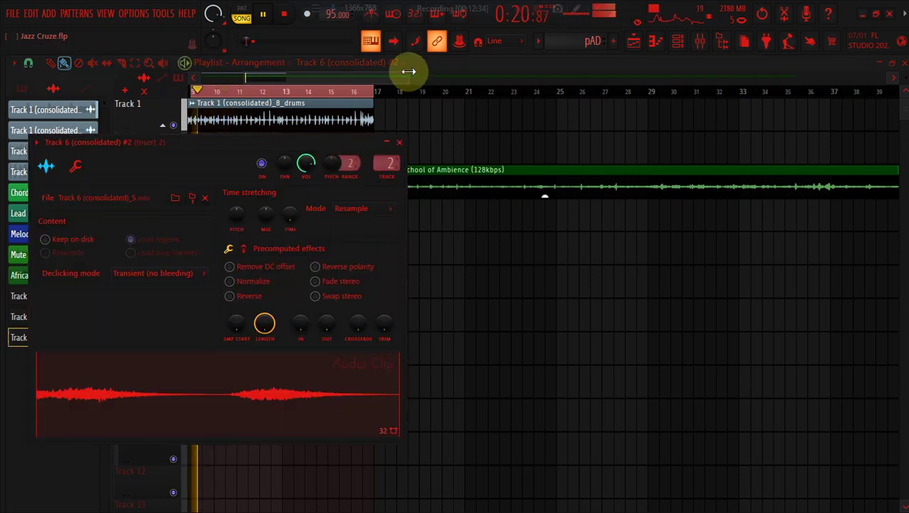
key("Escape")
left_click_drag(406, 71, 380, 69)
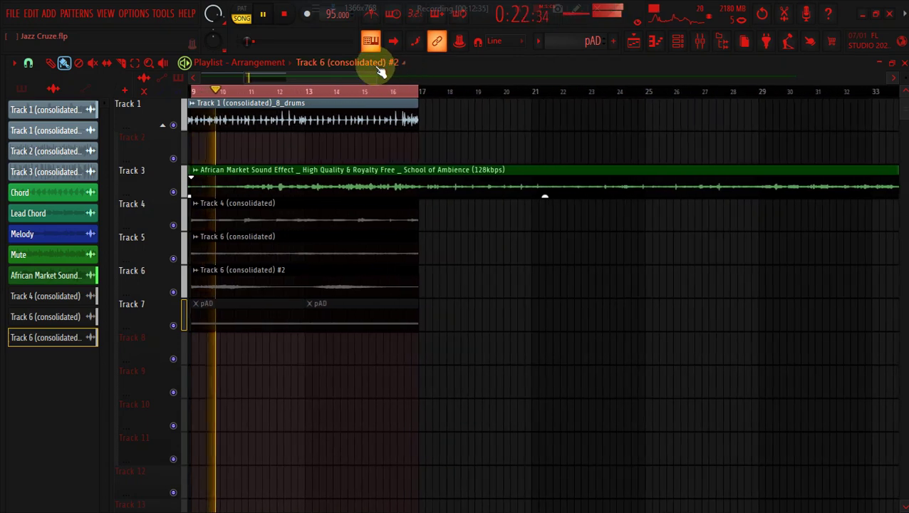
- Delete the two muted pAD clips on Track 7 and select the consolidated clips on Tracks 4 to 6
right_click(235, 329)
right_click(325, 325)
left_click(134, 62)
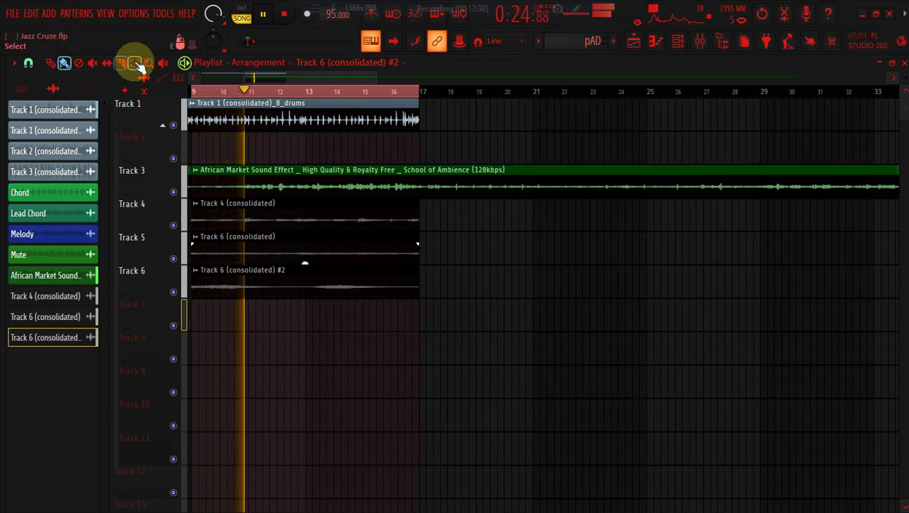
left_click_drag(202, 201, 277, 263)
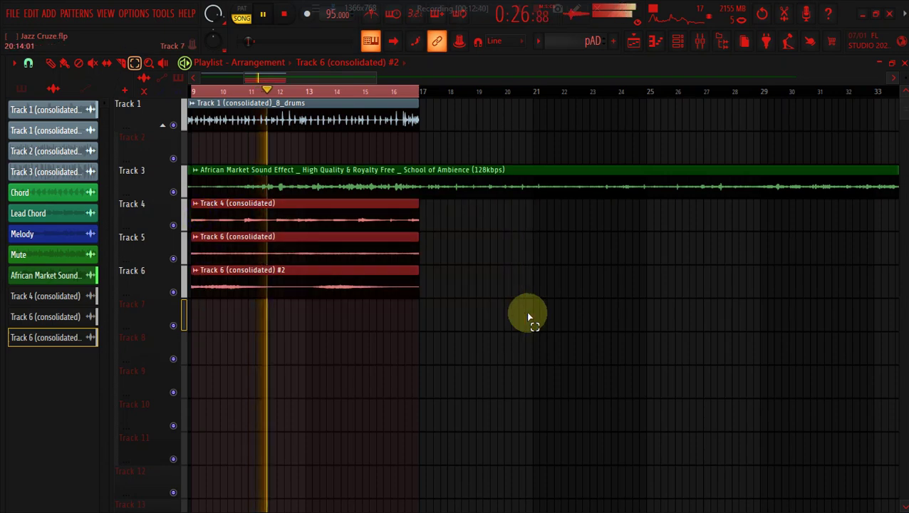
- Duplicate the consolidated clips on Tracks 4 to 6 to bar 17 and add the Track 1 vocals clip at bar 17 on Track 2
key("ctrl+b")
left_click(390, 122)
left_click(64, 63)
left_click(67, 134)
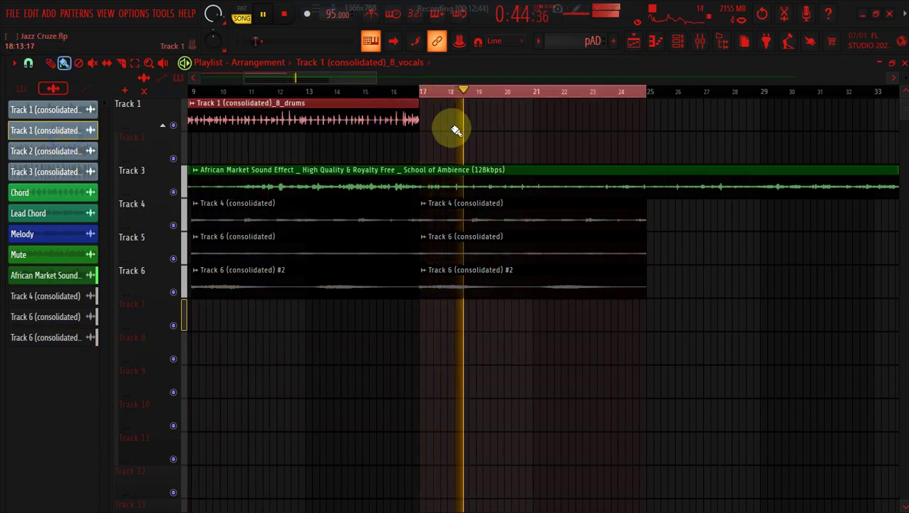
left_click(462, 114)
left_click_drag(460, 116, 456, 155)
- Place the Track 2 drums clip at bars 17 and 25 on Track 1 and delete the pad clip at bar 17 on Track 6
left_click(78, 151)
left_click(430, 116)
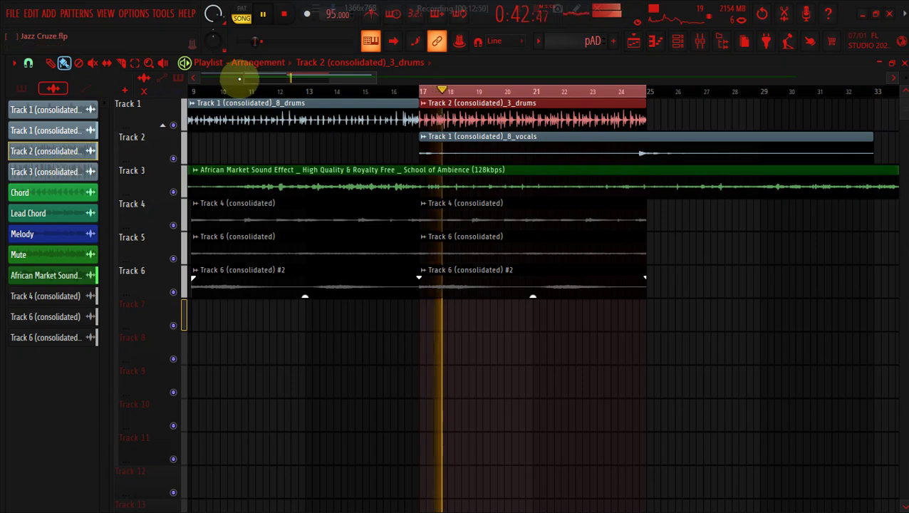
left_click_drag(247, 77, 279, 77)
right_click(325, 286)
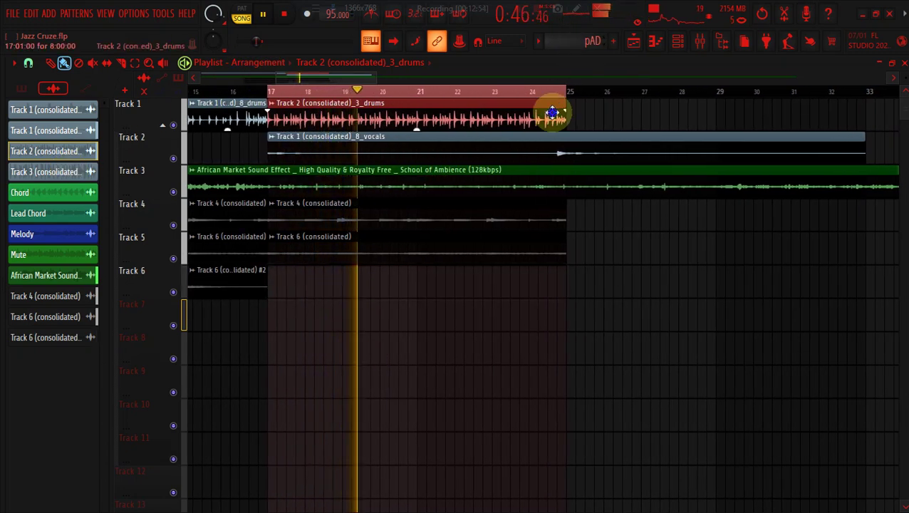
left_click(570, 118)
- Repeat the consolidated clips of Tracks 4 and 5 at bar 25 and set the time selection to bars 17 to 33
left_click(562, 205)
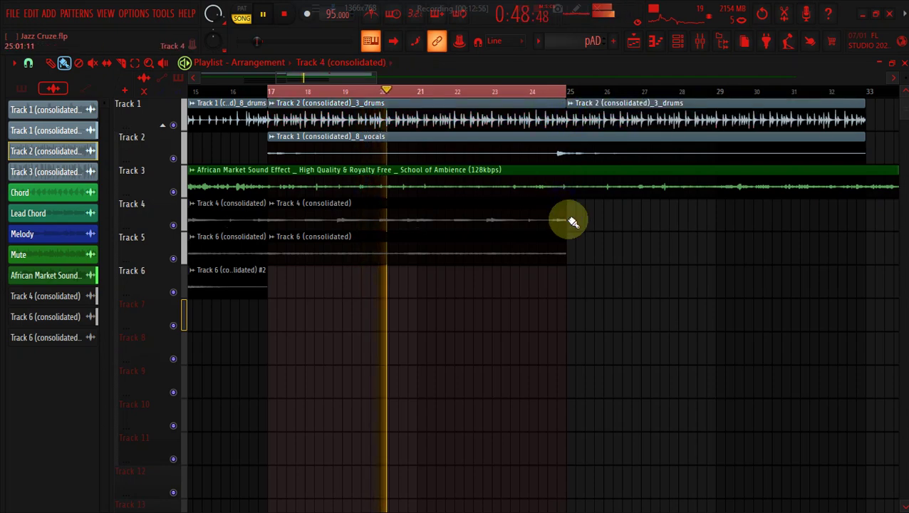
left_click(574, 214)
left_click(550, 249)
left_click(574, 251)
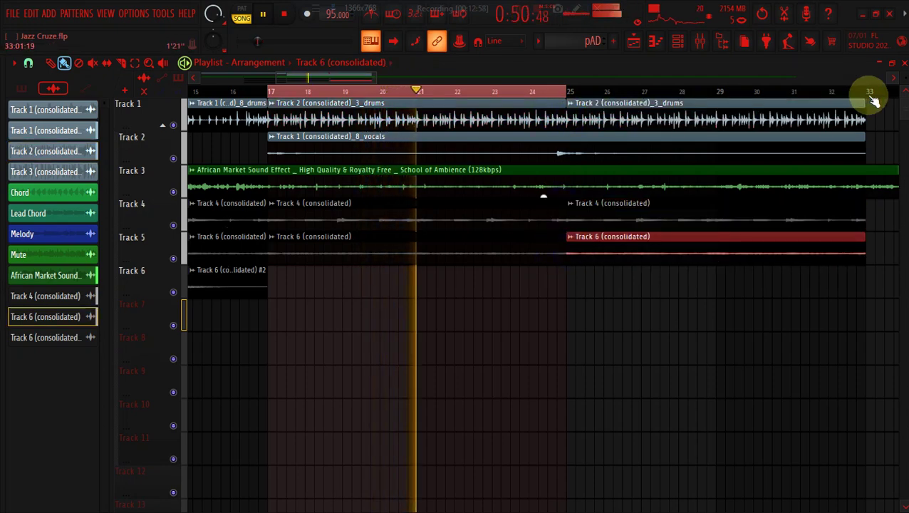
key("ctrl+a")
- Create a new pattern named gUITAR vIBE and fill playlist Track 7 with its clips from bar 17 to bar 33
left_click(614, 40)
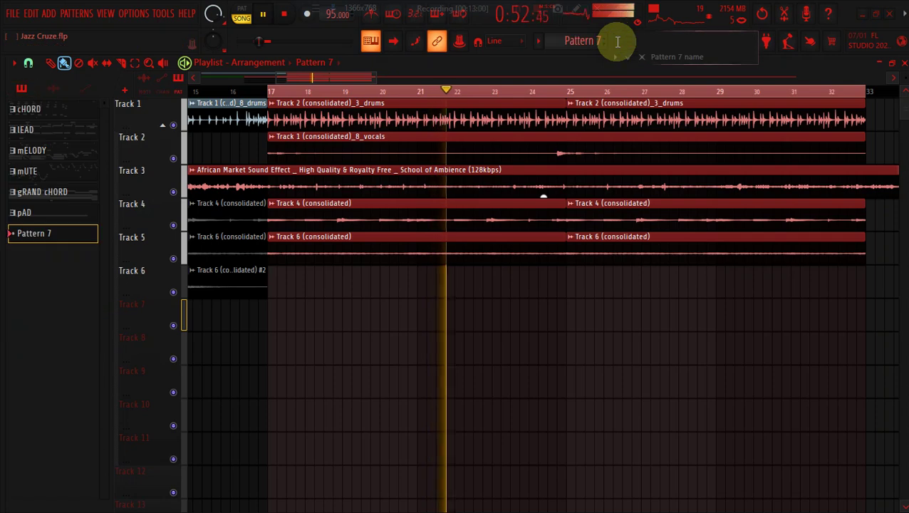
type("gUITAR v")
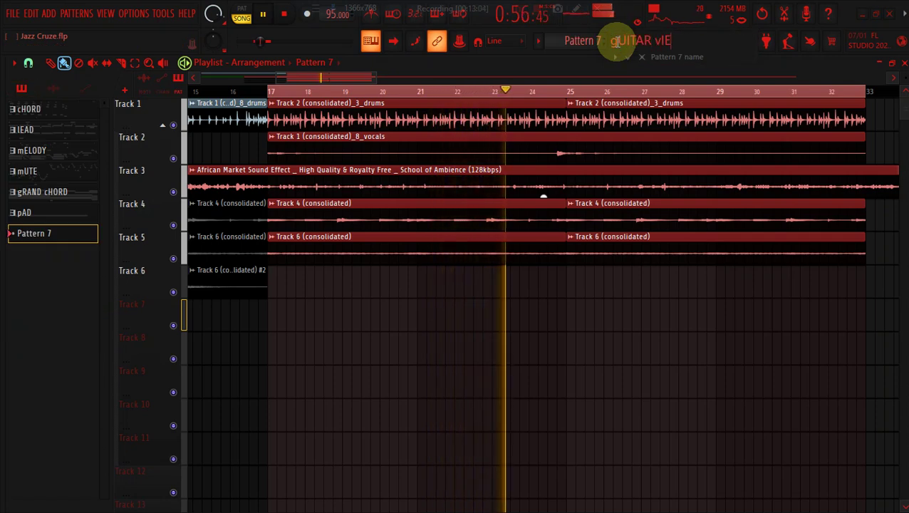
type("IBE")
key("Return")
left_click(267, 318)
left_click_drag(266, 319, 285, 316)
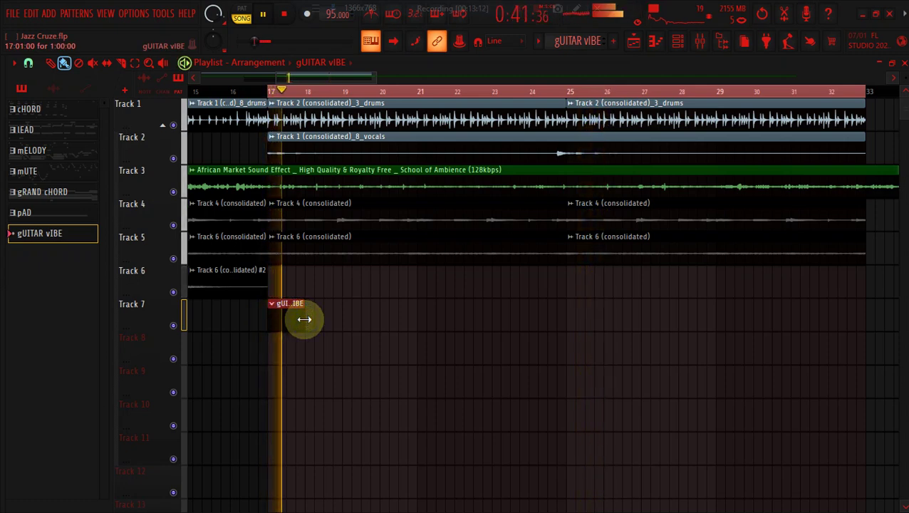
mouse_move(313, 322)
left_mouse_down()
mouse_move(673, 320)
mouse_move(874, 291)
mouse_move(880, 312)
mouse_move(846, 307)
left_mouse_up()
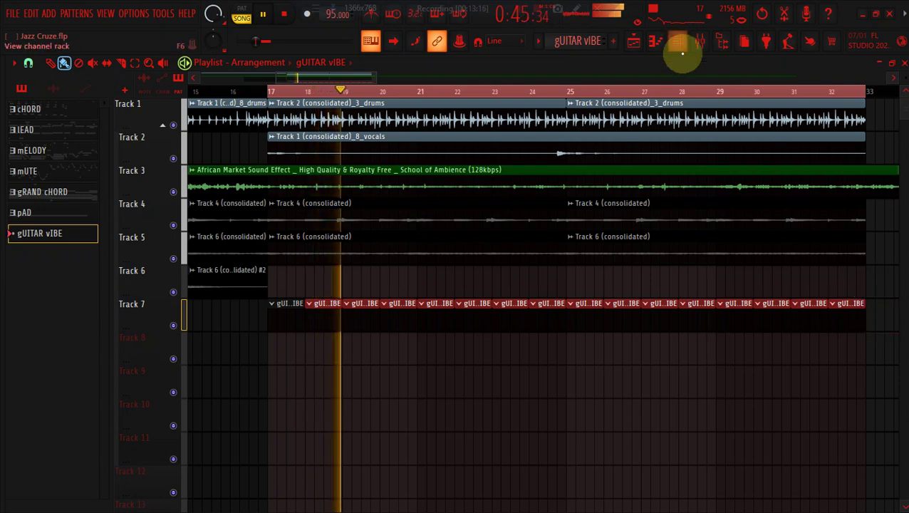
- Add a Purity instrument channel and load its GM Normal preset Muted Guitar
left_click(678, 43)
left_click(100, 342)
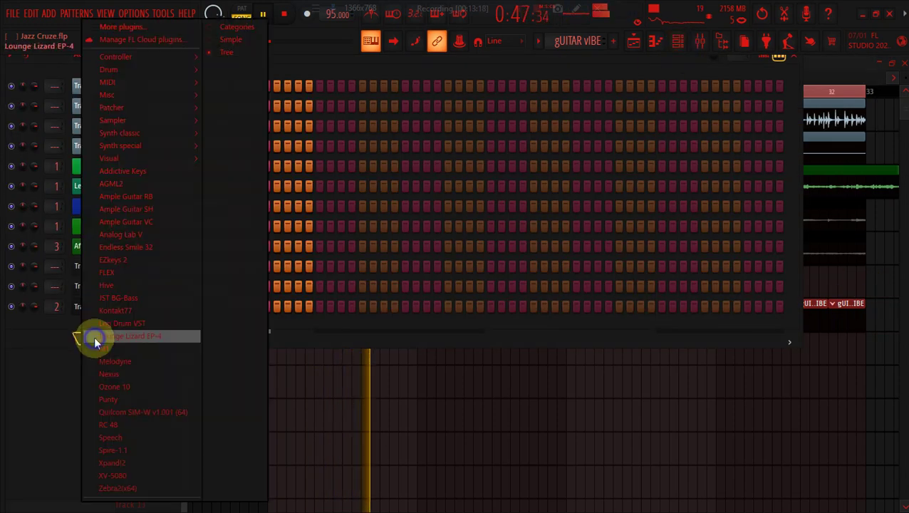
left_click(123, 403)
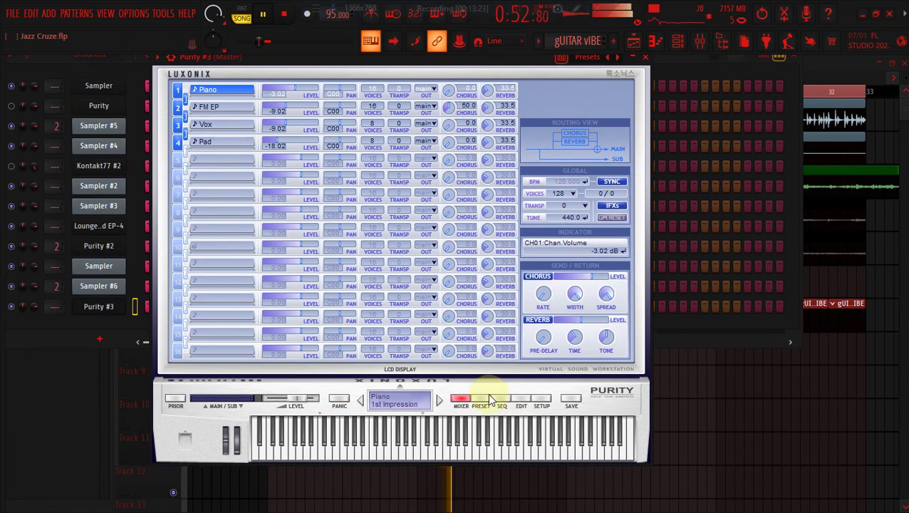
left_click(484, 399)
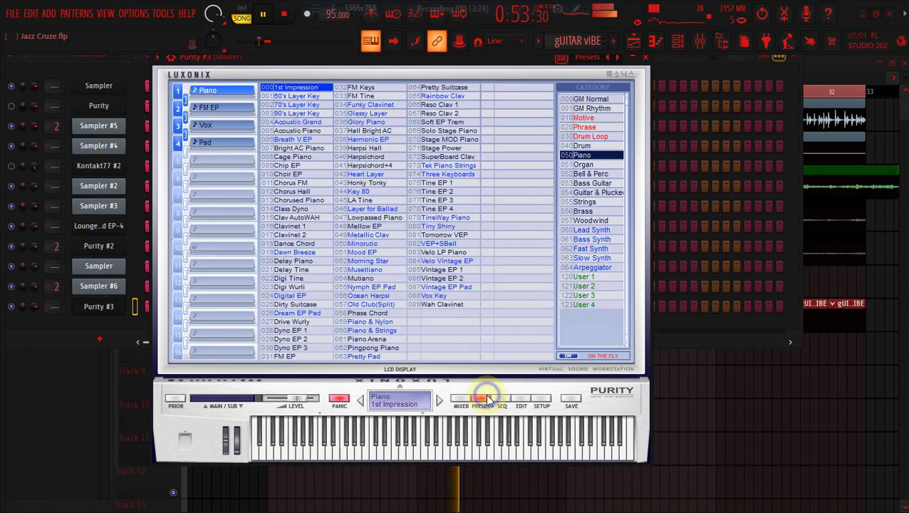
left_click(595, 99)
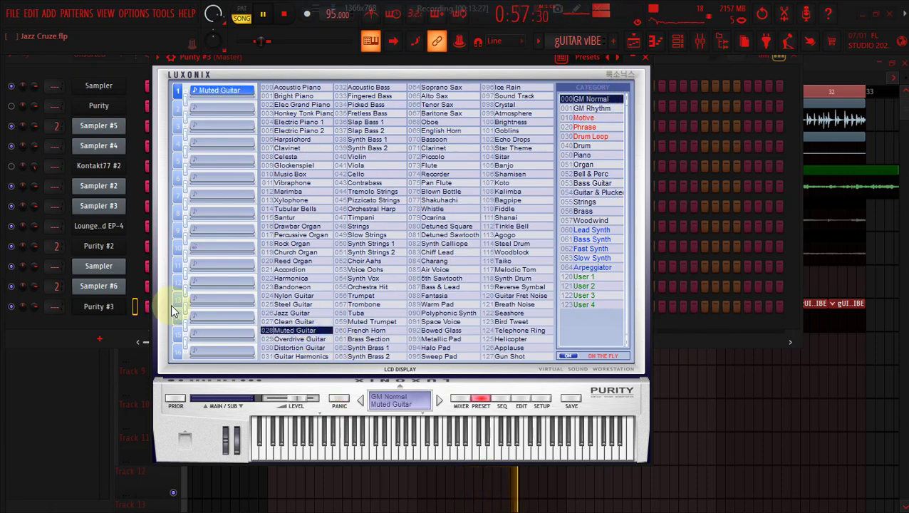
- Draw an E5 note at the start of the new Purity channel's piano roll and shorten it to one step
right_click(132, 306)
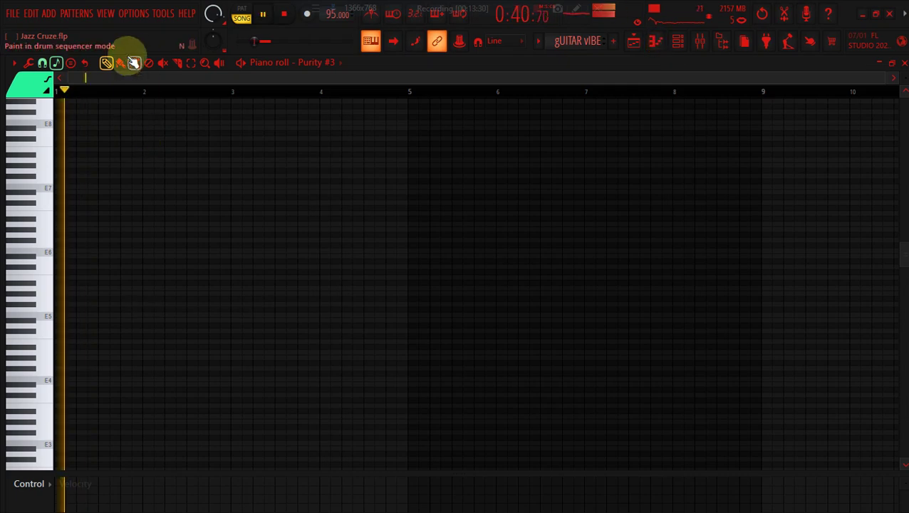
left_click(64, 125)
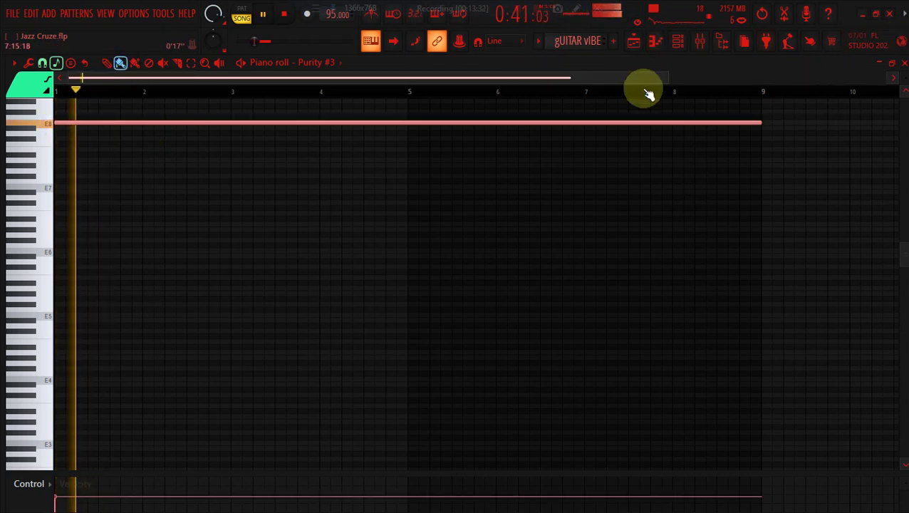
left_click_drag(668, 77, 272, 106)
key("ctrl+Down")
key("ctrl+Down")
key("ctrl+Down")
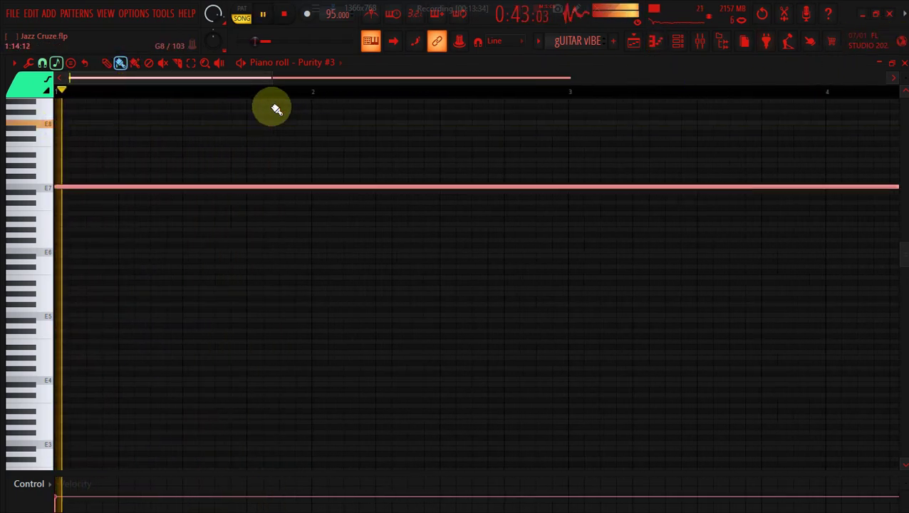
scroll(276, 109, "down", 2)
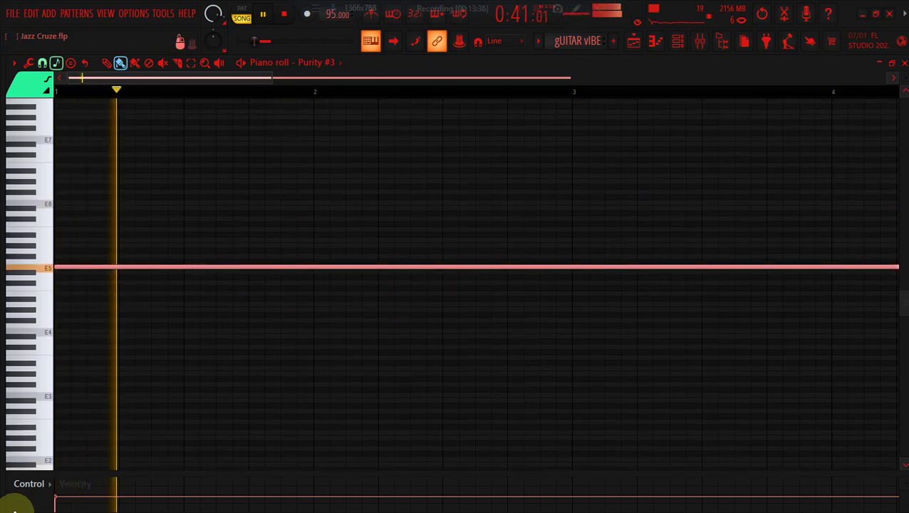
key("ctrl+q")
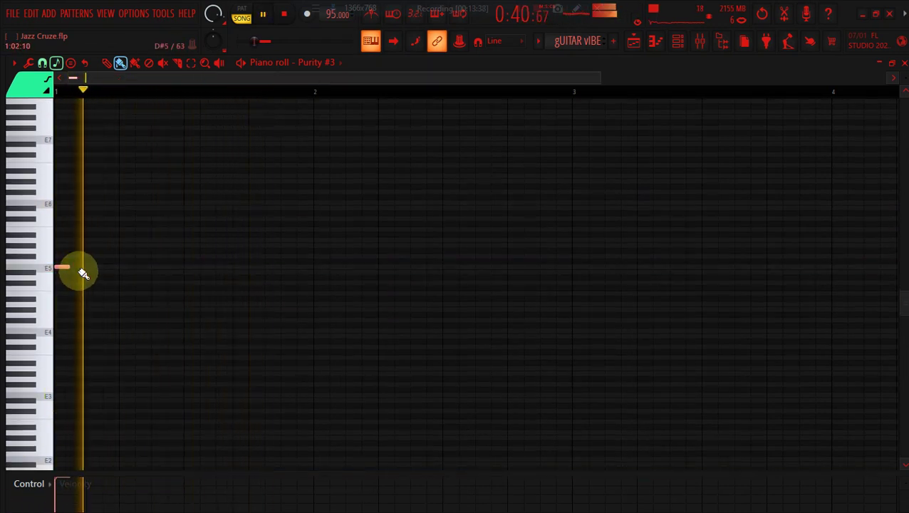
- Move the first note to G#4 and add a one-step C#5 note right after it, auditioning the pitches in playback
key("ctrl+z")
key("space")
key("ctrl+z")
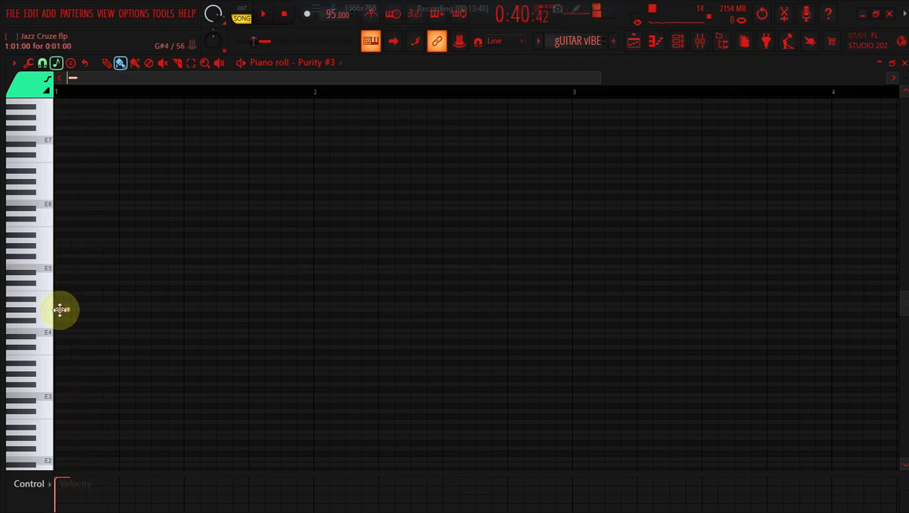
key("space")
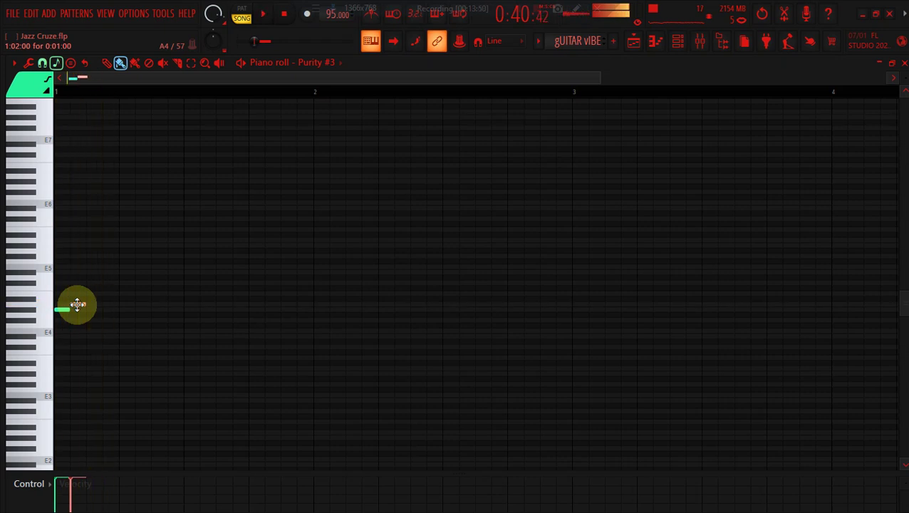
key("space")
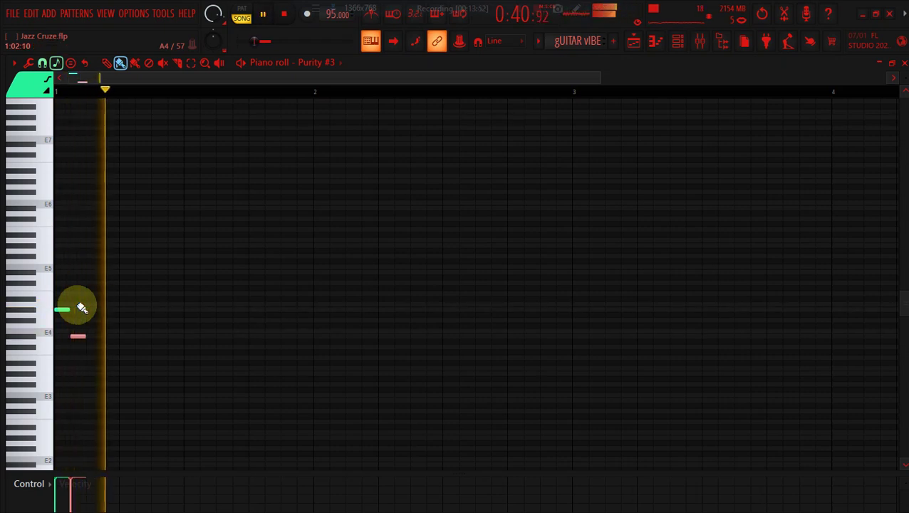
key("space")
key("space")
key("space")
key("space")
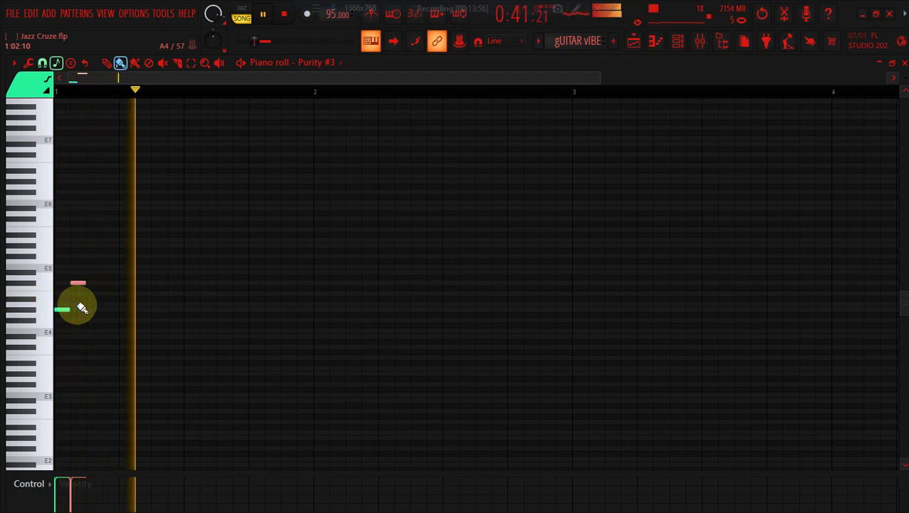
- Repeat the G#4 and C#5 note pair on every beat of bar 1 and select all the notes
key("ctrl+b")
key("space")
key("space")
left_click_drag(91, 309, 252, 310)
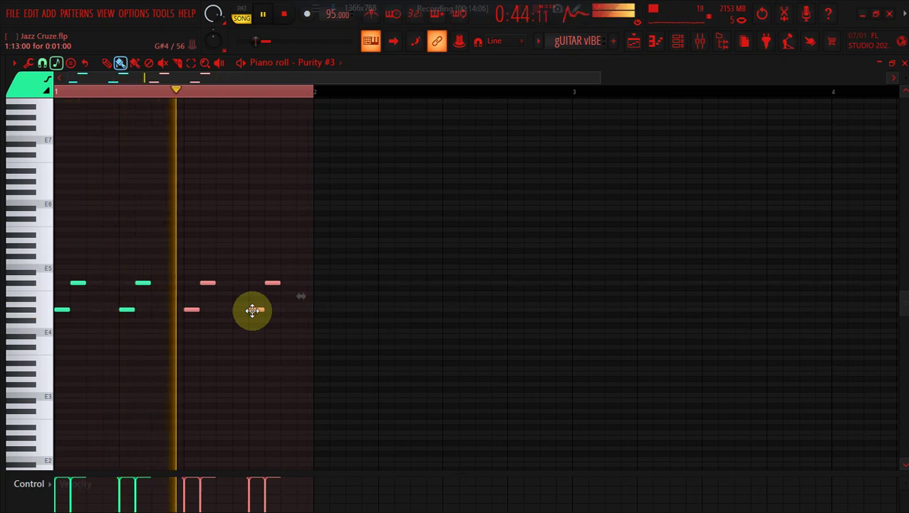
left_click(111, 258)
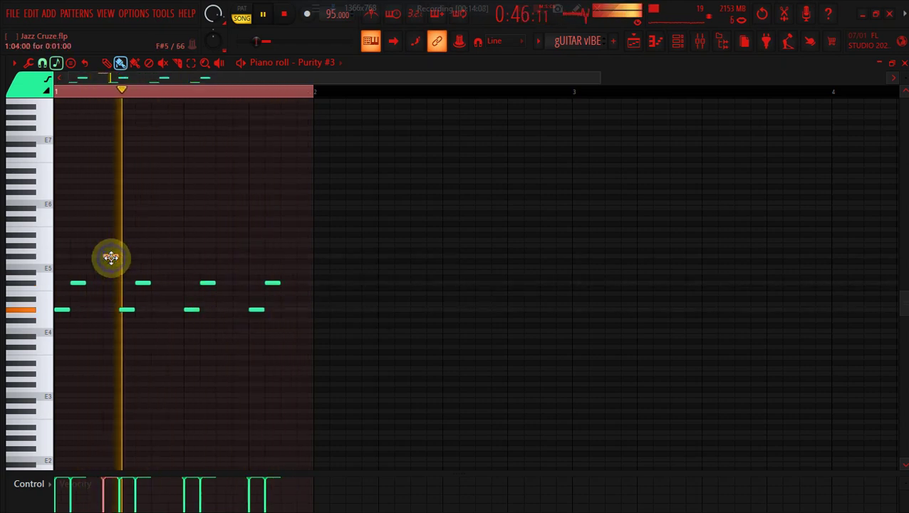
key("ctrl+a")
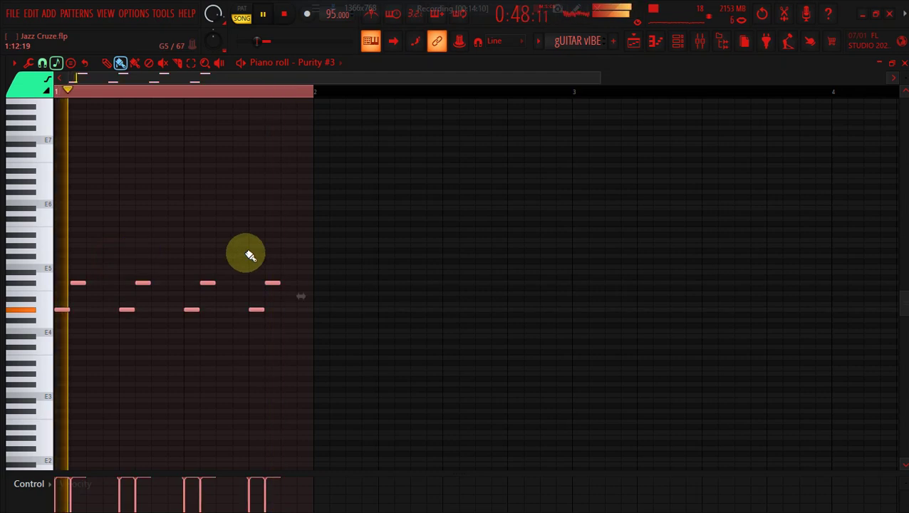
- Replace the Purity guitar channel with Ample Guitar SH and move the plugin window fully into view
left_click(685, 41)
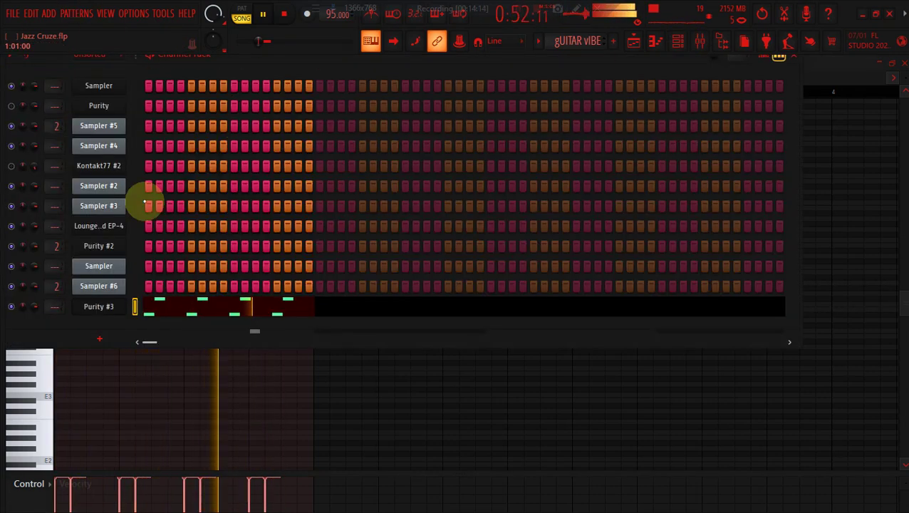
right_click(128, 301)
mouse_move(225, 421)
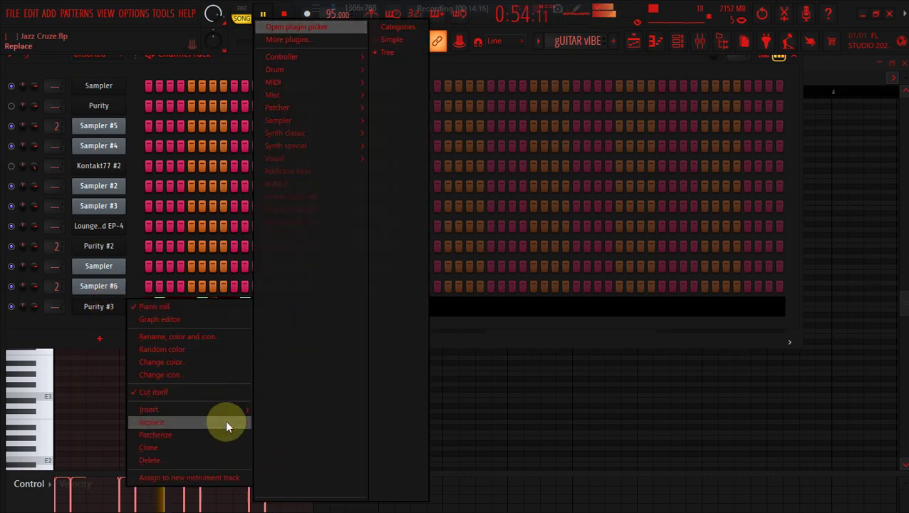
left_click(311, 210)
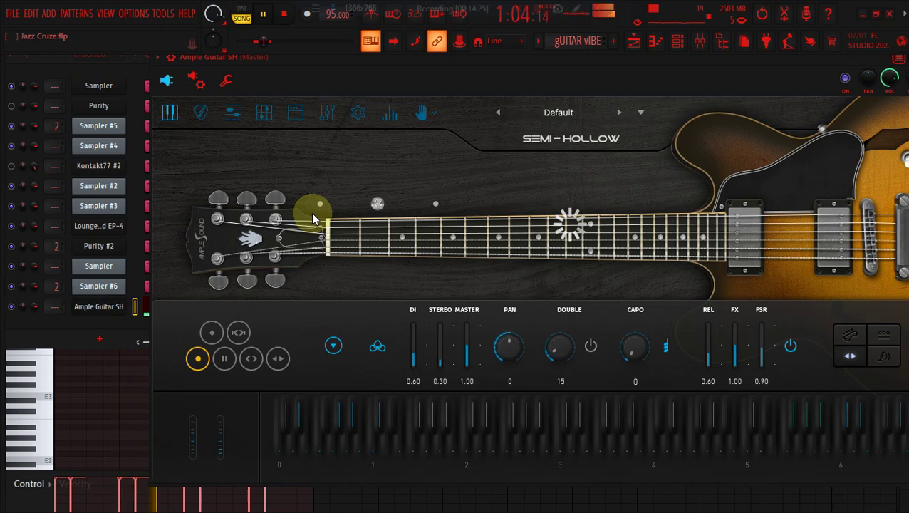
left_click_drag(572, 59, 451, 67)
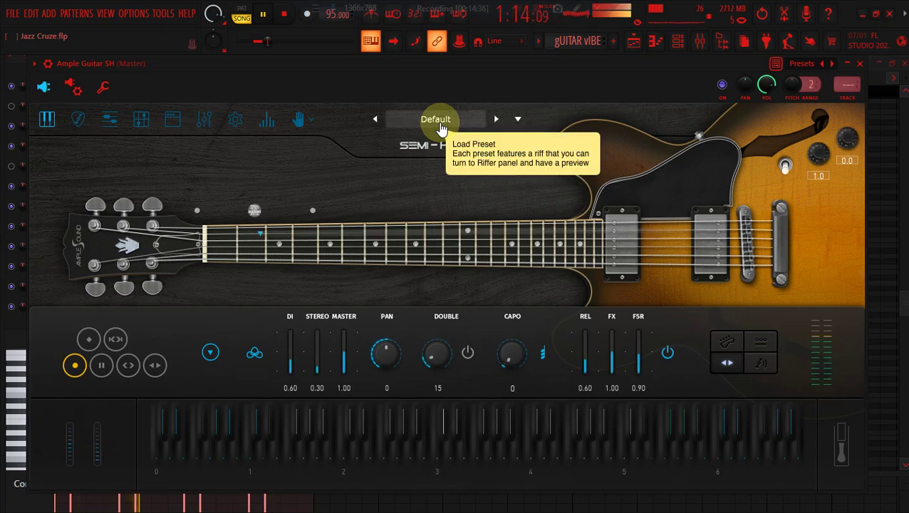
- Try the Ample Guitar SH preset The Sea Breeze(Solo), load Autumn Leaves instead and move the plugin window lower
left_click(439, 121)
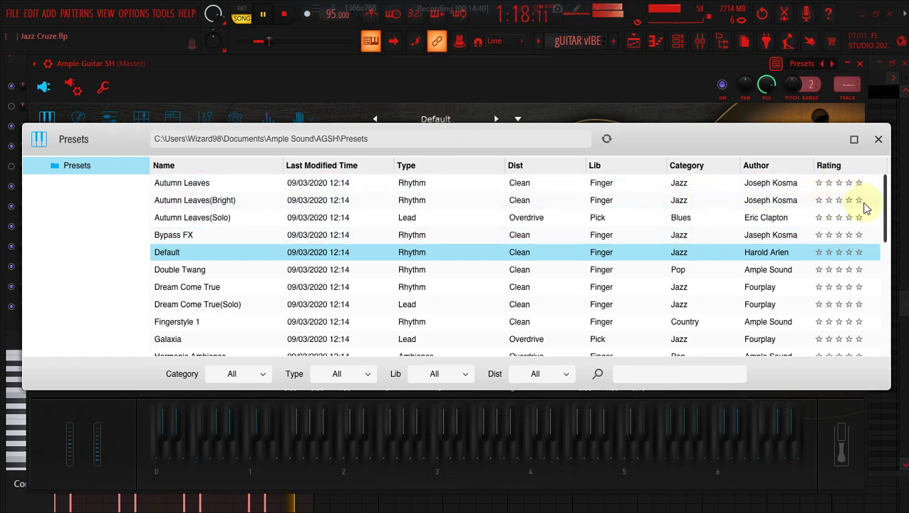
left_click_drag(884, 211, 887, 371)
left_click(611, 349)
left_click(614, 332)
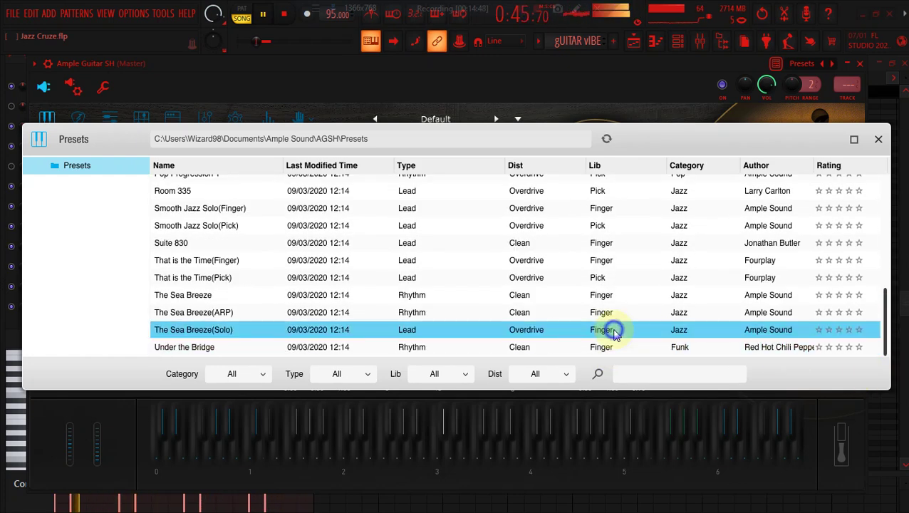
left_click_drag(888, 308, 896, 343)
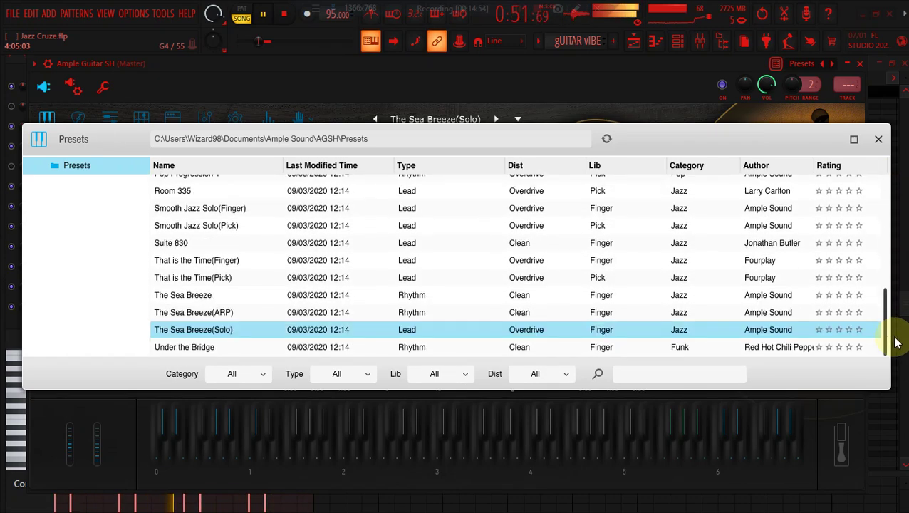
left_click_drag(896, 303, 894, 196)
left_click(421, 186)
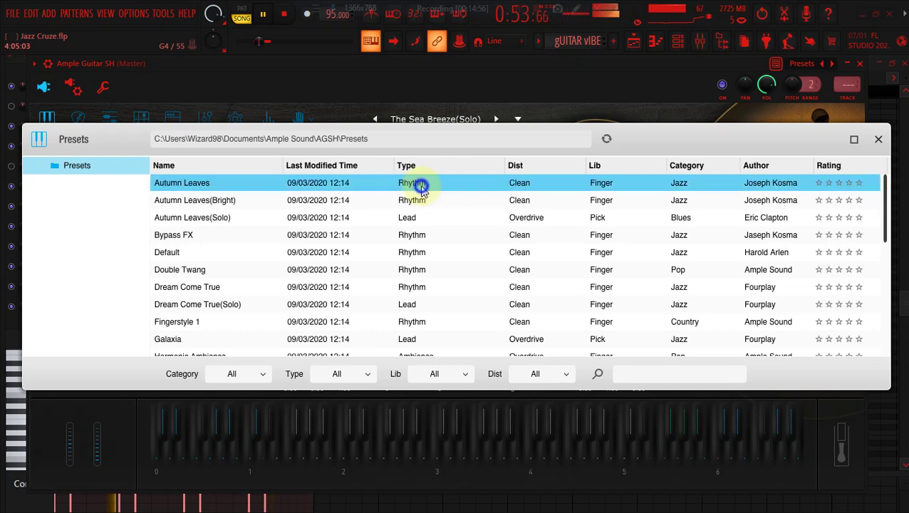
left_click(375, 75)
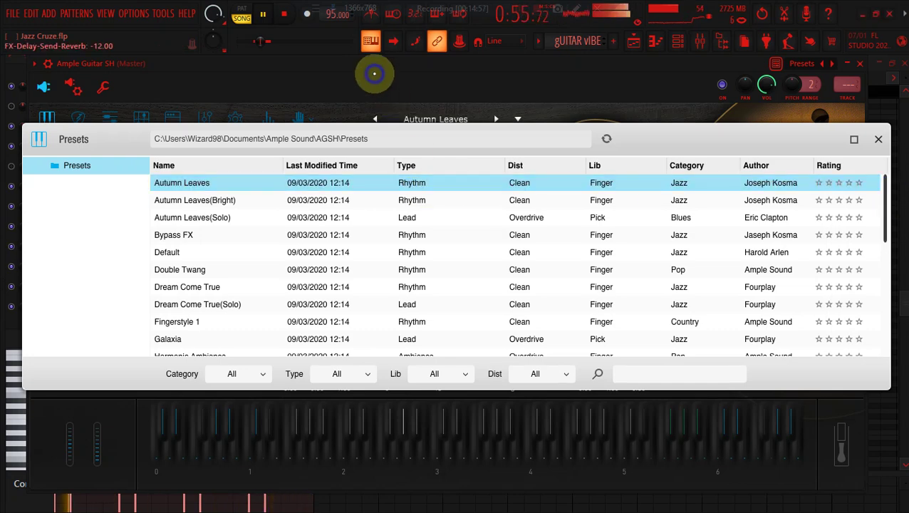
left_click_drag(371, 64, 439, 237)
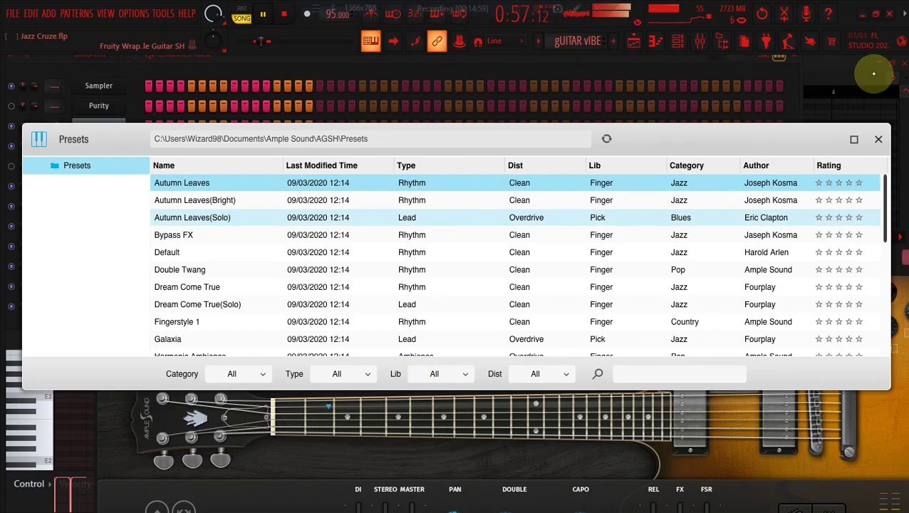
- Close the Ample Guitar SH preset browser and delete all the notes from its gUITAR vIBE pattern
left_click(878, 138)
left_click_drag(223, 241, 217, 357)
left_click(184, 308)
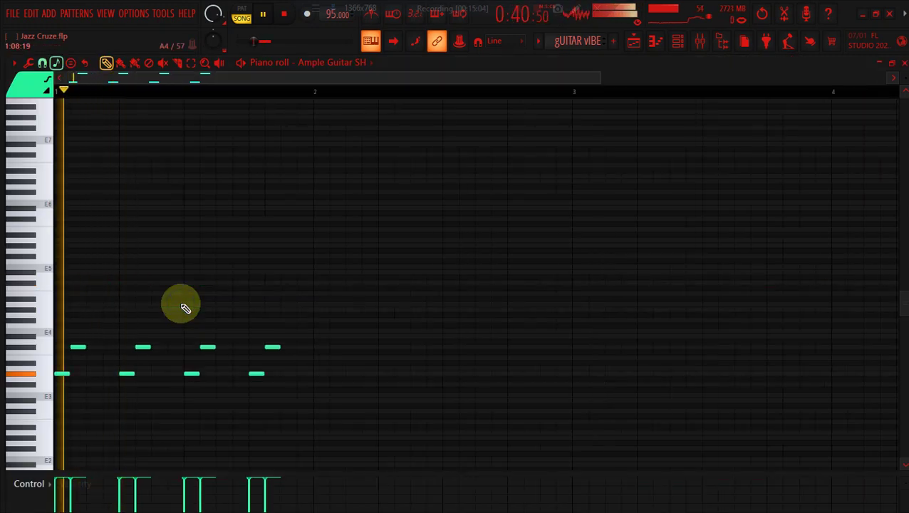
key("ctrl+a")
key("Delete")
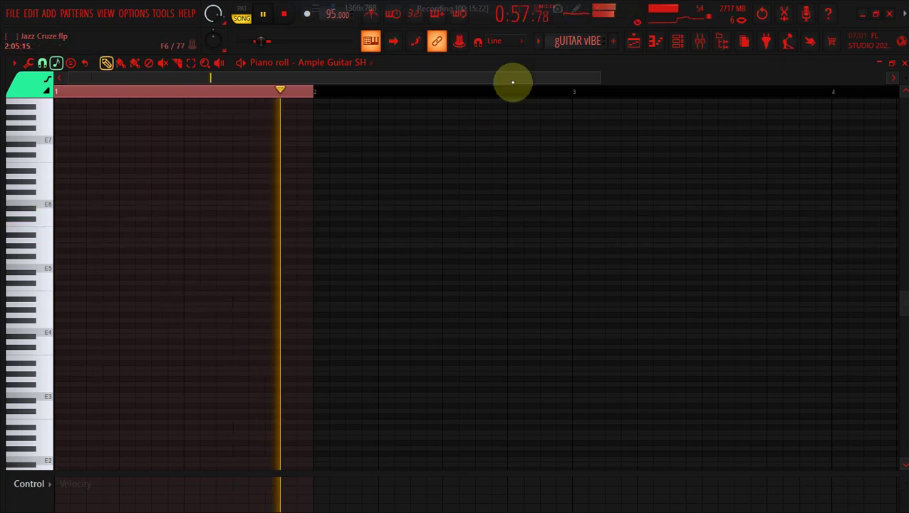
- Return to the playlist and listen to the arrangement from bar 1 and from bar 9
left_click(632, 43)
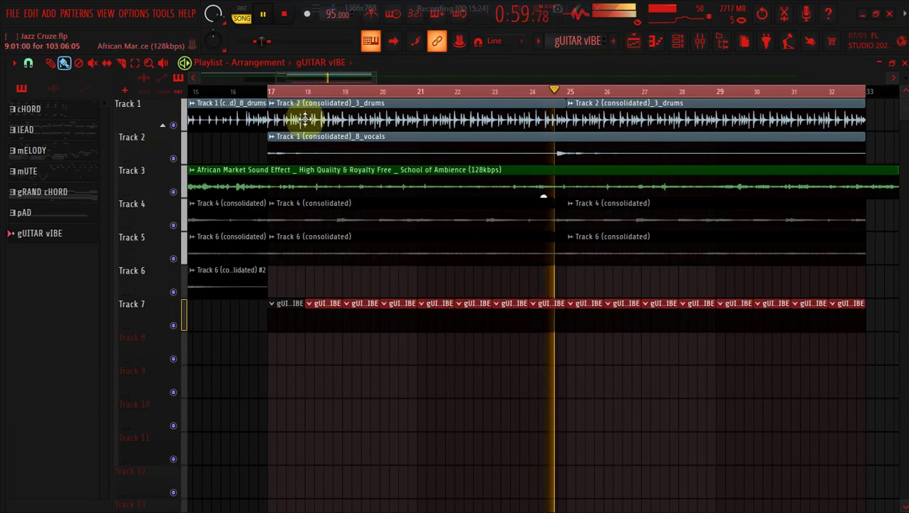
left_click_drag(272, 80, 189, 80)
key("ctrl+a")
left_click(192, 90)
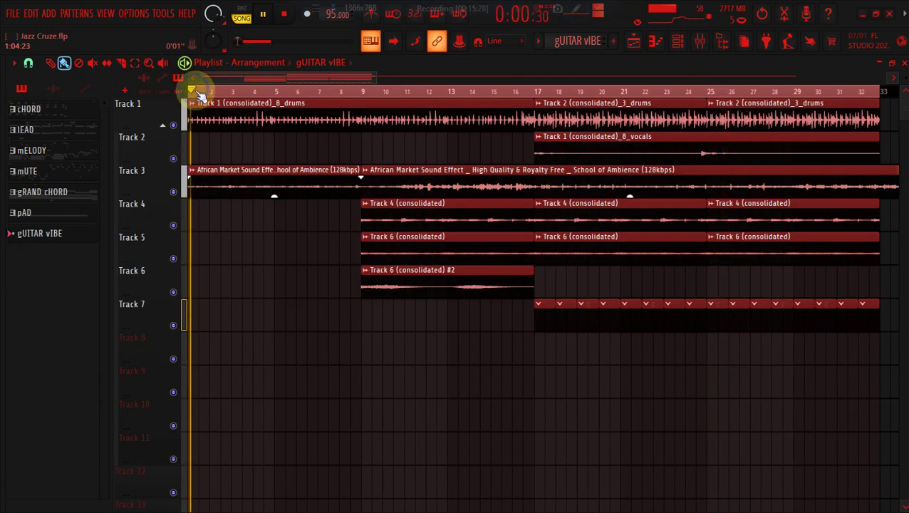
left_click(344, 278)
left_click(361, 91)
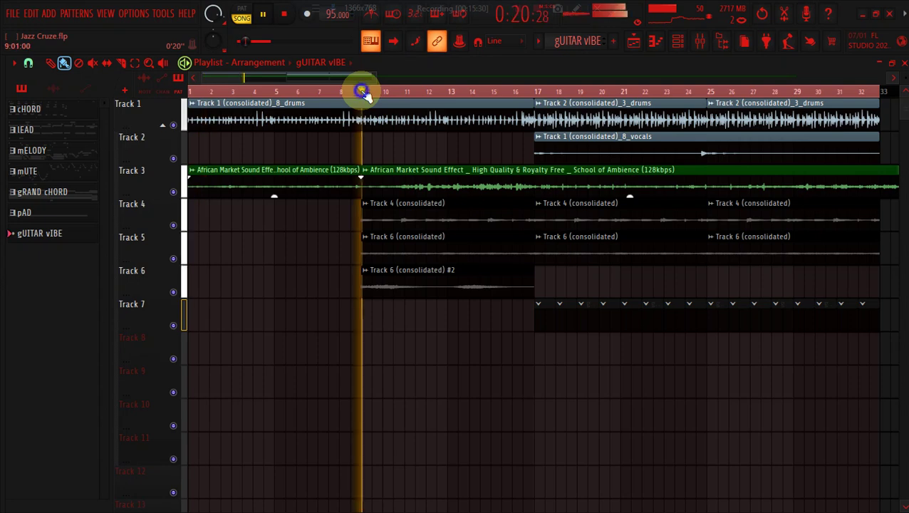
- Paint the Chord clip on Track 8 and the Lead Chord clip on Track 9 across bars 33–64
left_click_drag(375, 76, 582, 99)
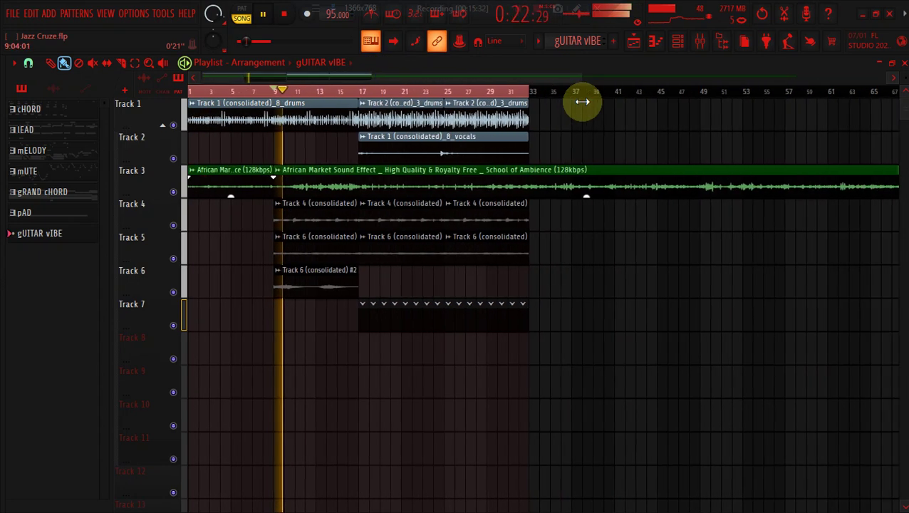
left_click(273, 122)
left_click(54, 195)
left_click_drag(499, 362, 790, 354)
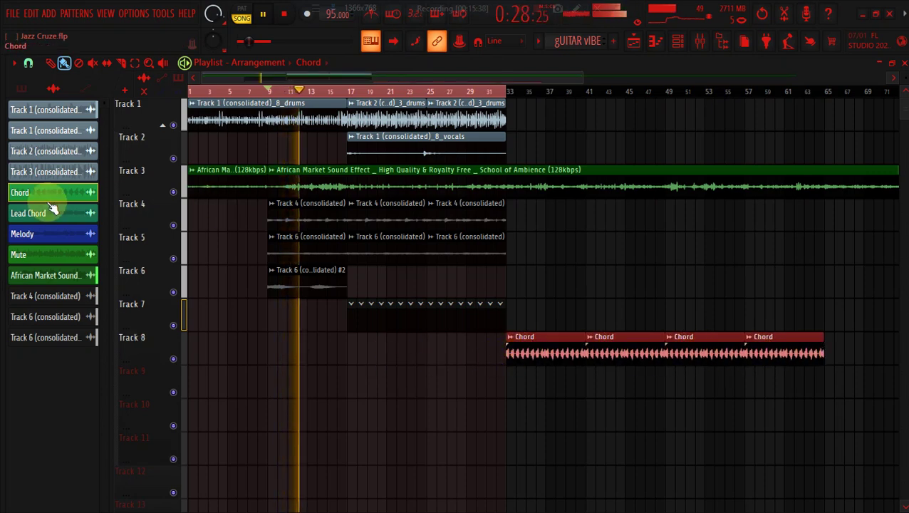
left_click_drag(513, 388, 788, 389)
- Paint the Melody clip on Track 10 and the Mute clip on Track 11 across bars 33–64
left_click(68, 233)
left_click_drag(514, 420, 812, 420)
left_click(68, 257)
left_click_drag(513, 453, 791, 466)
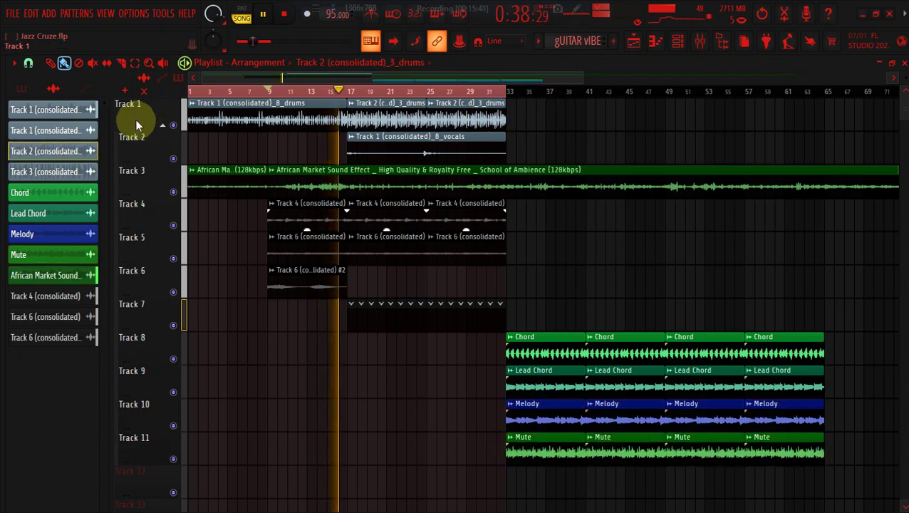
- Paint the Track 3 (consolidated)_5_drums clip on Track 6 across bars 33–64
left_click(60, 172)
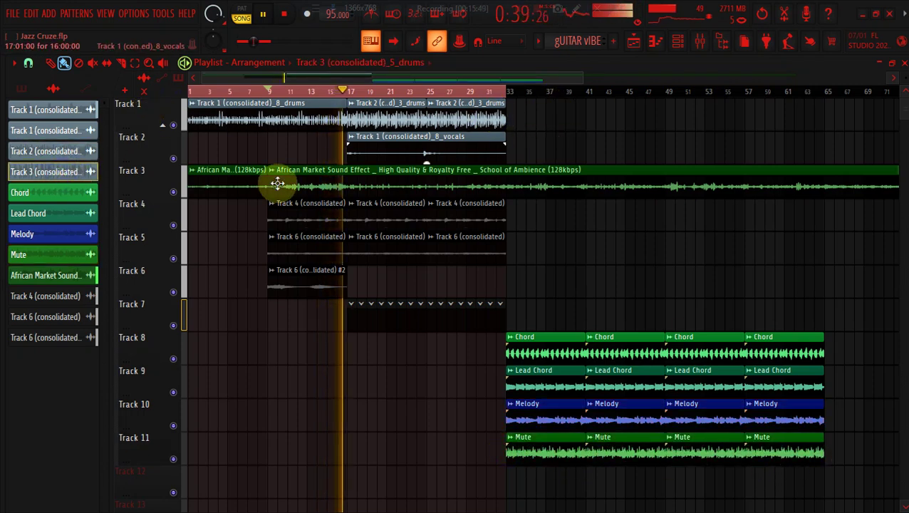
left_click(350, 350)
mouse_move(366, 350)
left_mouse_down()
mouse_move(515, 272)
mouse_move(567, 282)
mouse_move(819, 285)
left_mouse_up()
- Place Track 1 (consolidated)_8_drums at bar 33 on Track 1 and paint Track 1 (consolidated)_8_vocals on Track 2 across bars 33–64
left_click(307, 119)
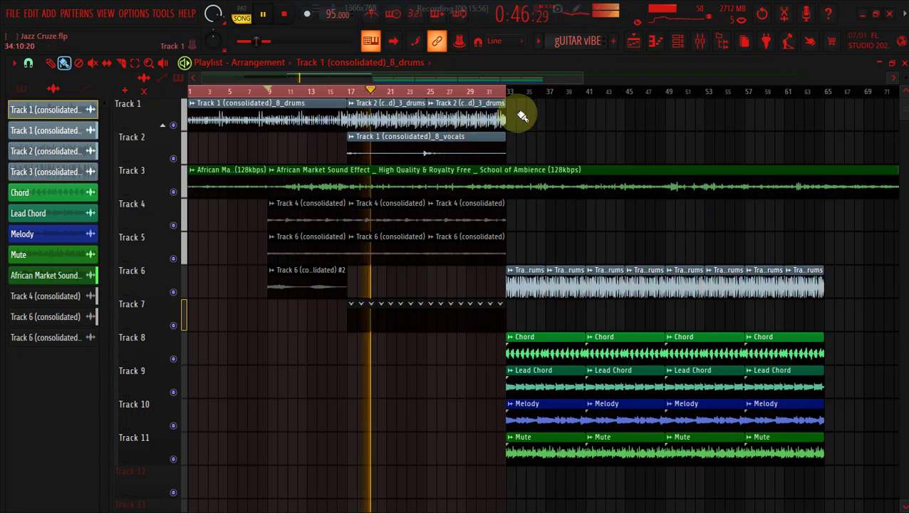
left_click(512, 114)
left_click(495, 156)
left_click_drag(522, 156, 725, 158)
- Play from around bar 30 and paint the Track 6 (consolidated) clip on Track 5 across bars 33–64
left_click(478, 91)
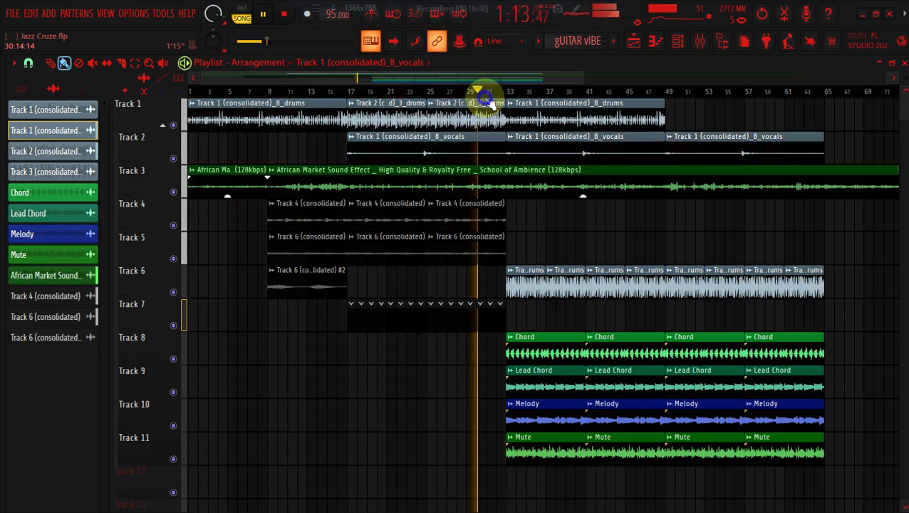
left_click(496, 260)
left_click_drag(513, 242, 812, 238)
- Place another Track 1 (consolidated)_8_drums clip at bar 49 on Track 1 and delete the one at bar 33
left_click(654, 104)
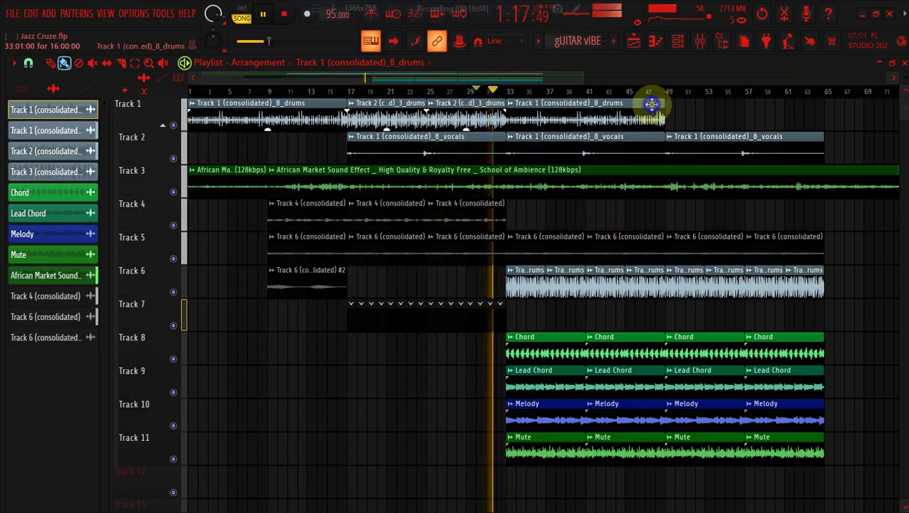
left_click(670, 113)
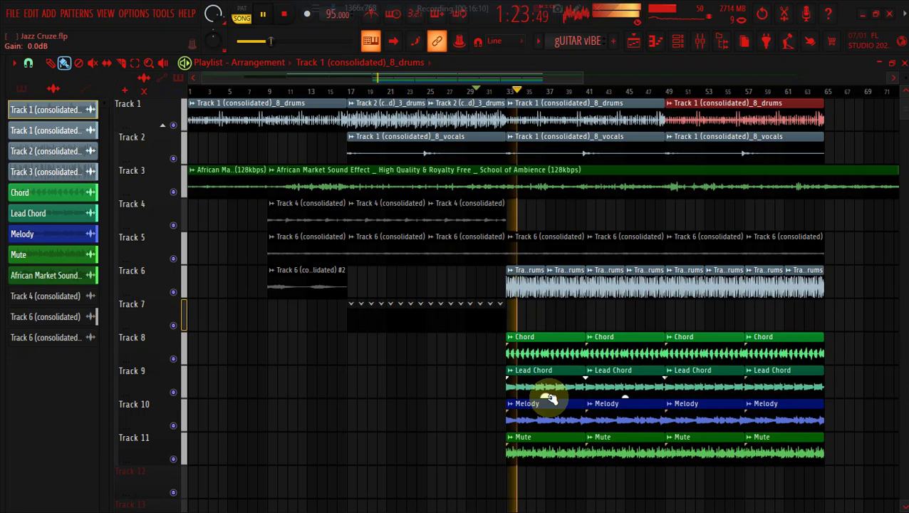
right_click(563, 119)
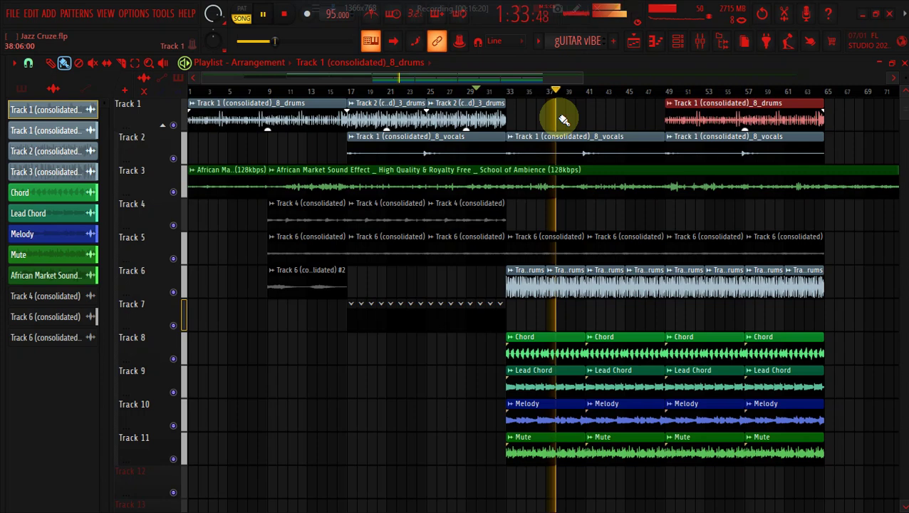
- Delete the Chord clips at bars 41 and 49 and the Mute clip at bar 49, and paint Track 4 (consolidated) on Track 4 across bars 49–64
right_click(623, 342)
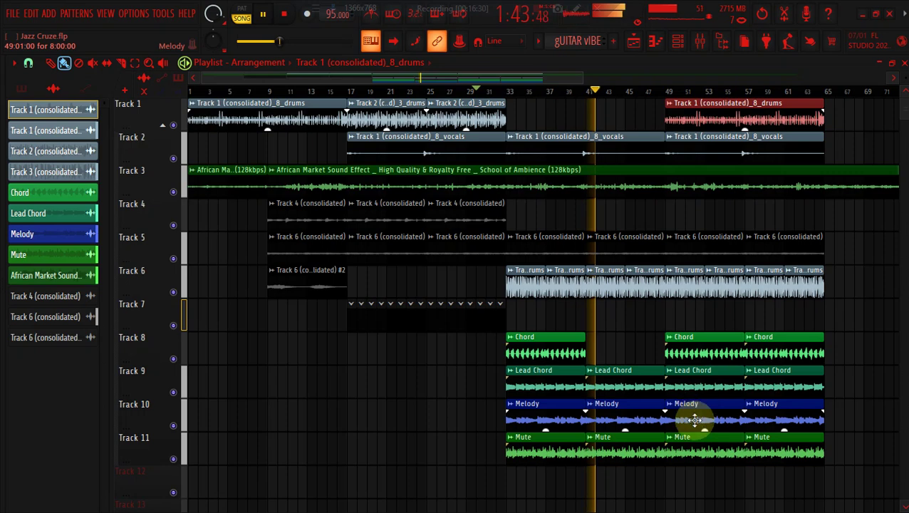
right_click(700, 462)
right_click(689, 342)
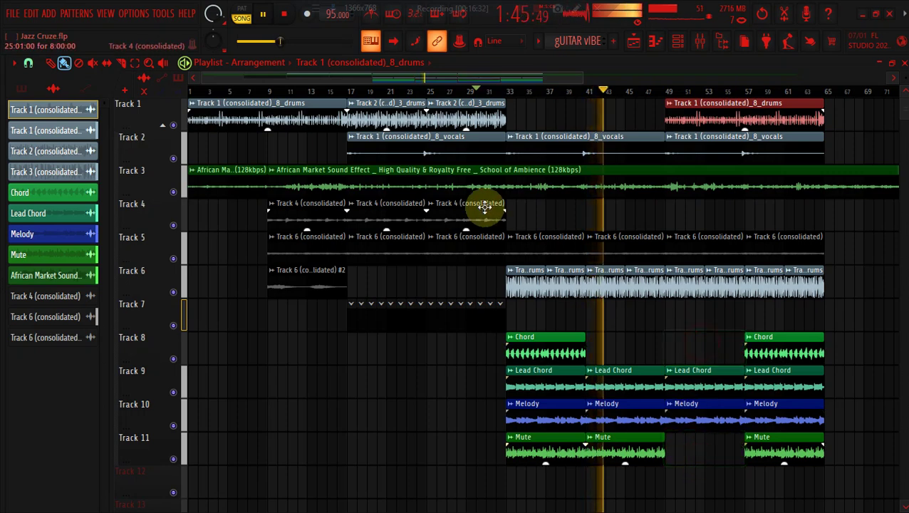
left_click(486, 207)
left_click_drag(677, 215, 768, 208)
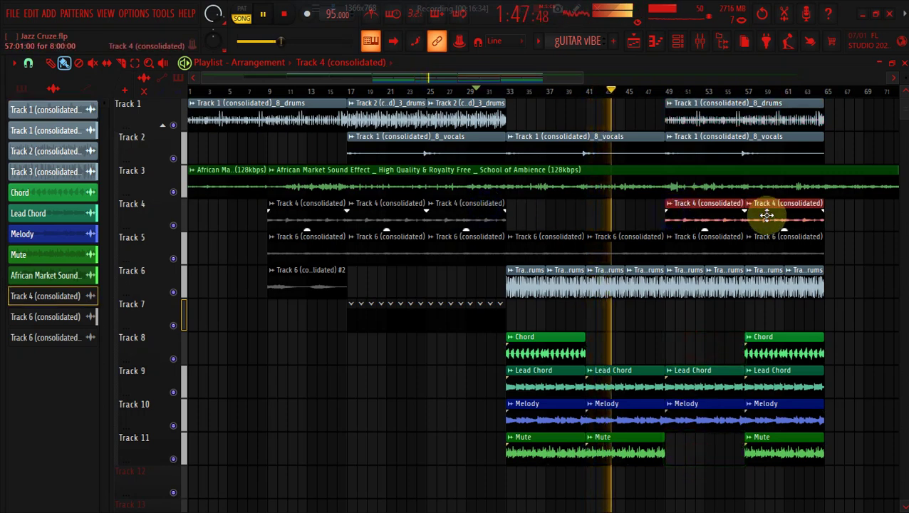
- Delete the Track 6 drum clips from bar 49 onward and the Chord and Lead Chord clips at bar 57
right_click(685, 278)
right_click(740, 283)
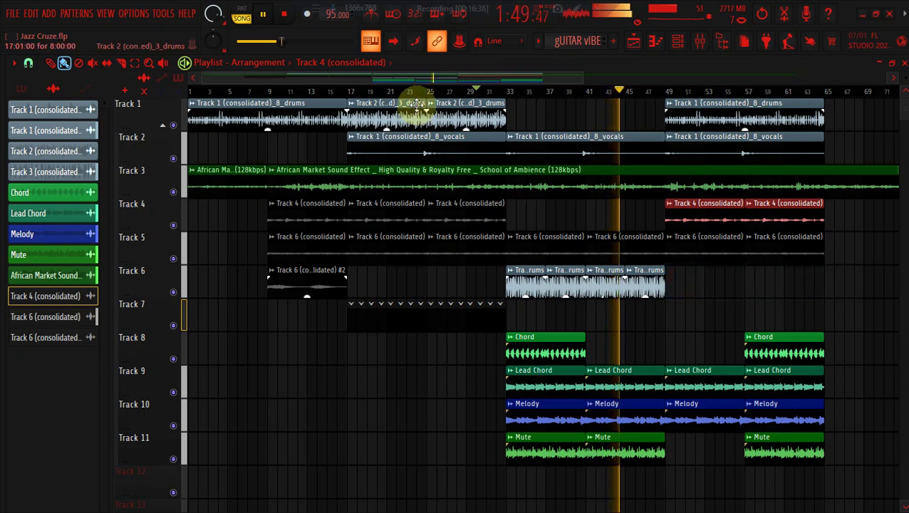
right_click(777, 349)
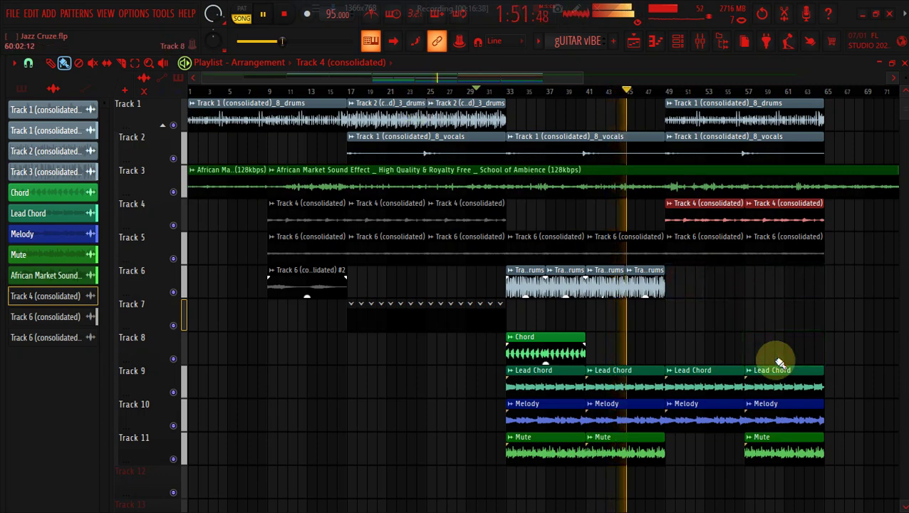
right_click(777, 382)
- Place Track 2 (consolidated)_3_drums on Track 6 and Track 6 (consolidated) #2 on Track 7, both at bar 57
left_click(479, 121)
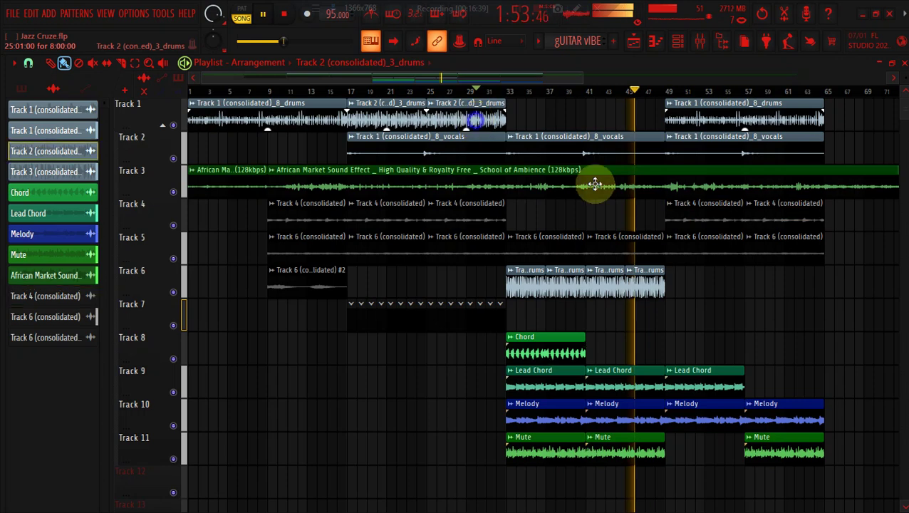
left_click(753, 280)
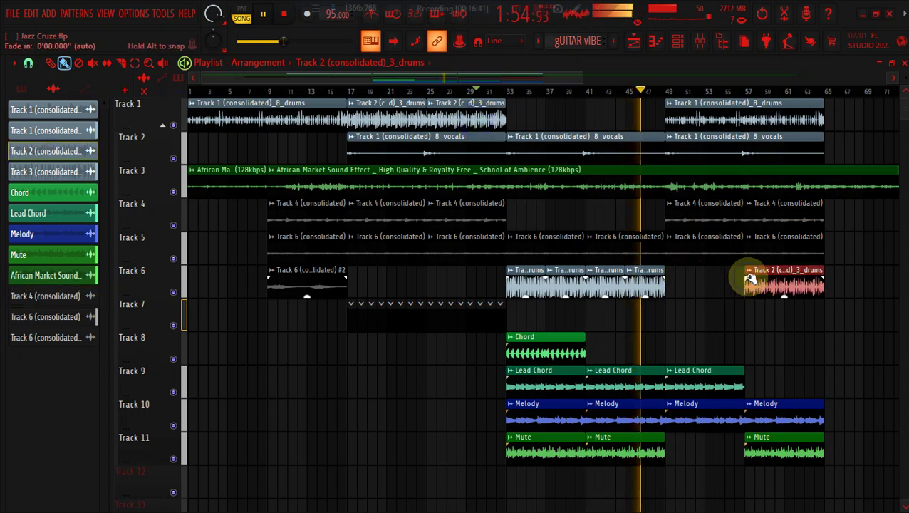
left_click(281, 285)
left_click(755, 317)
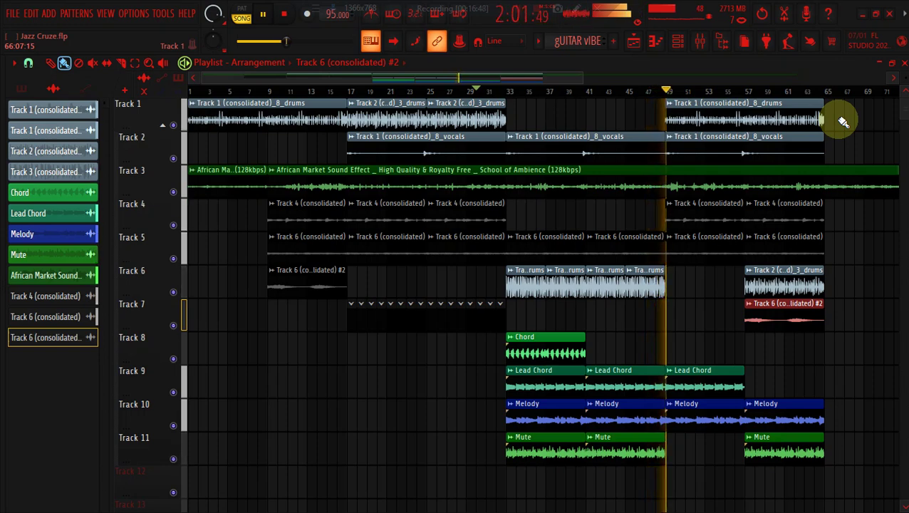
left_click_drag(202, 77, 110, 80)
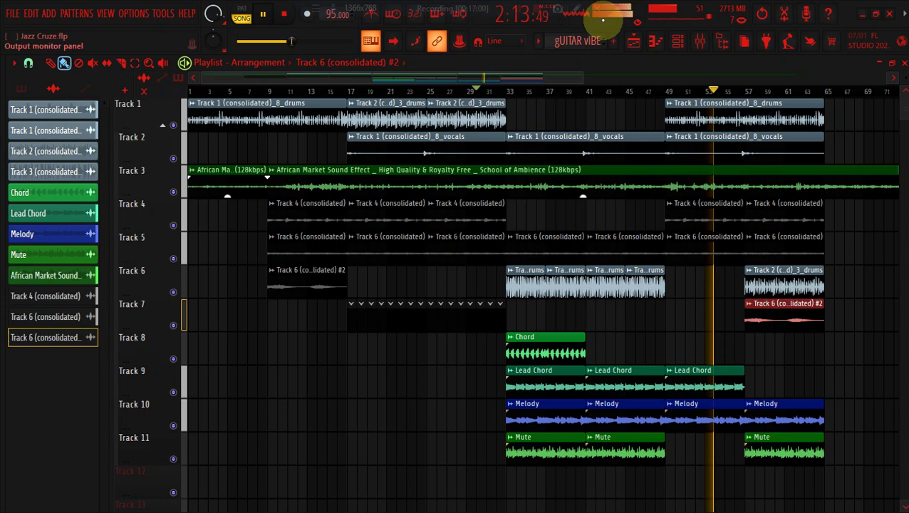
- Create a new pattern named gRAND pIANO
left_click(613, 40)
type("gRAND pIANO")
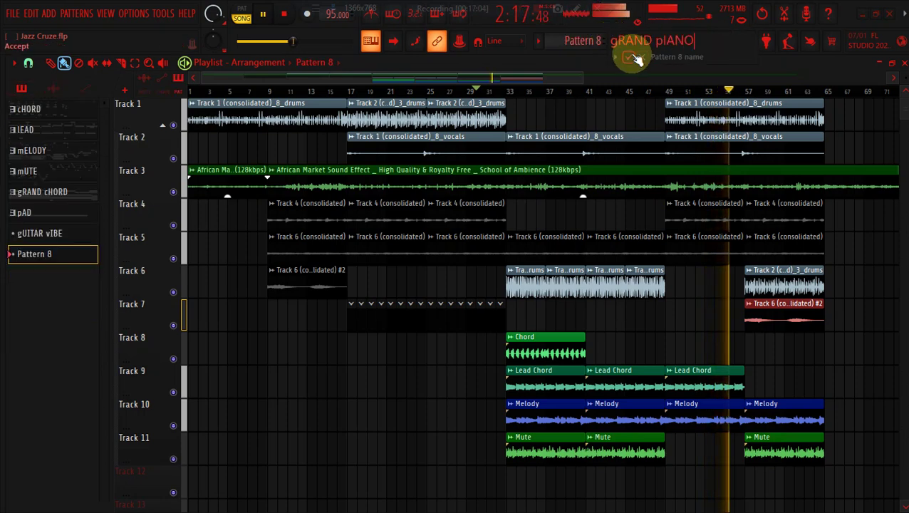
left_click(637, 60)
- Show the instrument channels in the channel rack and add an Addictive Keys channel
left_click(677, 39)
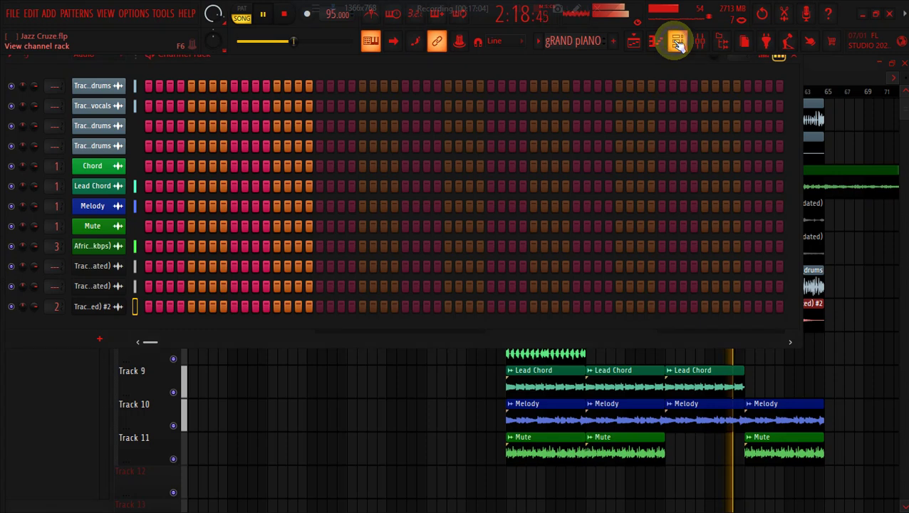
left_click(95, 99)
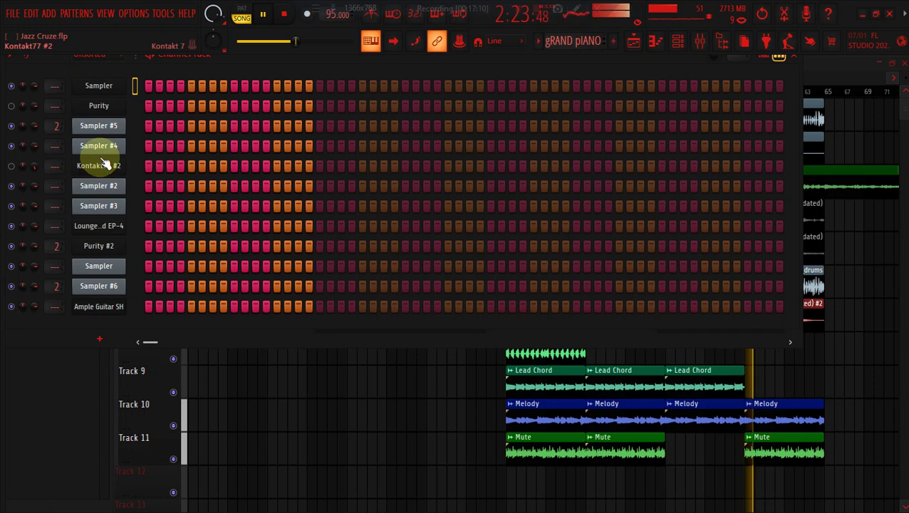
left_click(101, 339)
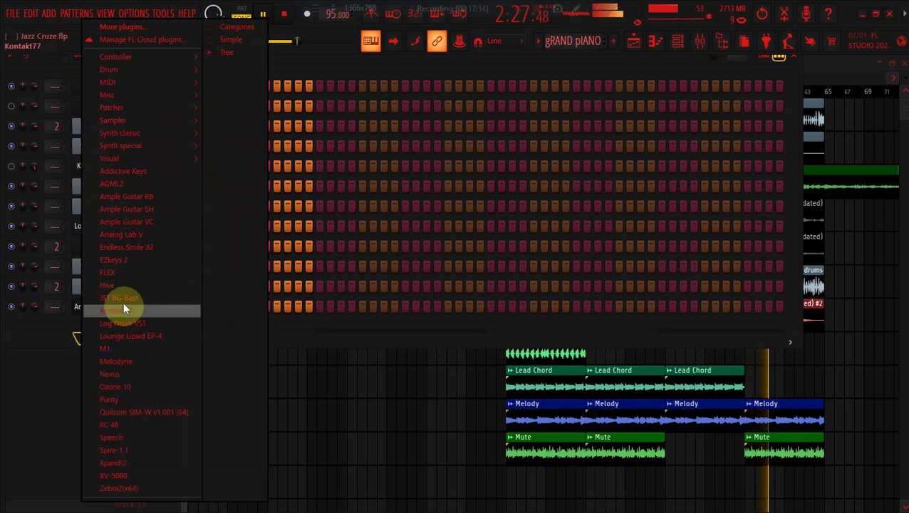
left_click(124, 171)
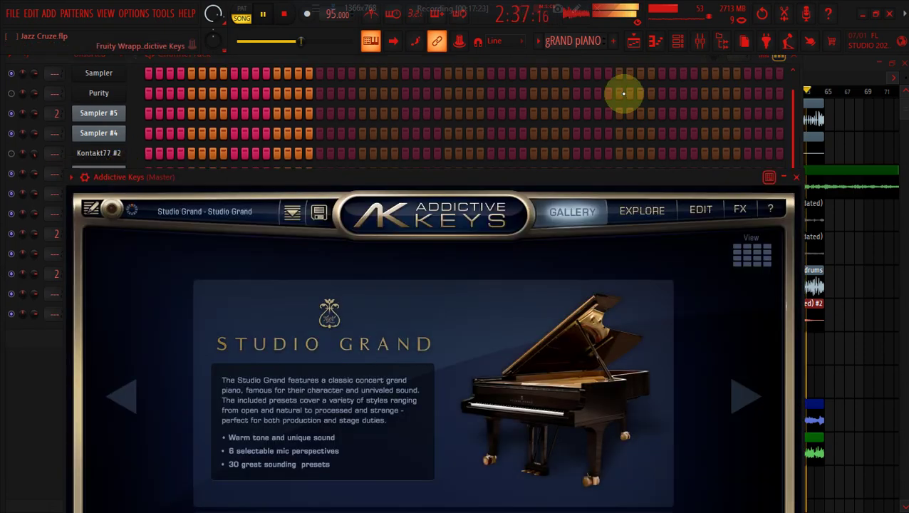
- Place the gRAND pIANO pattern on Track 8 across bars 49–64 and start playback at bar 49
left_click(634, 44)
left_click(670, 339)
left_click_drag(712, 332, 821, 324)
left_click(667, 94)
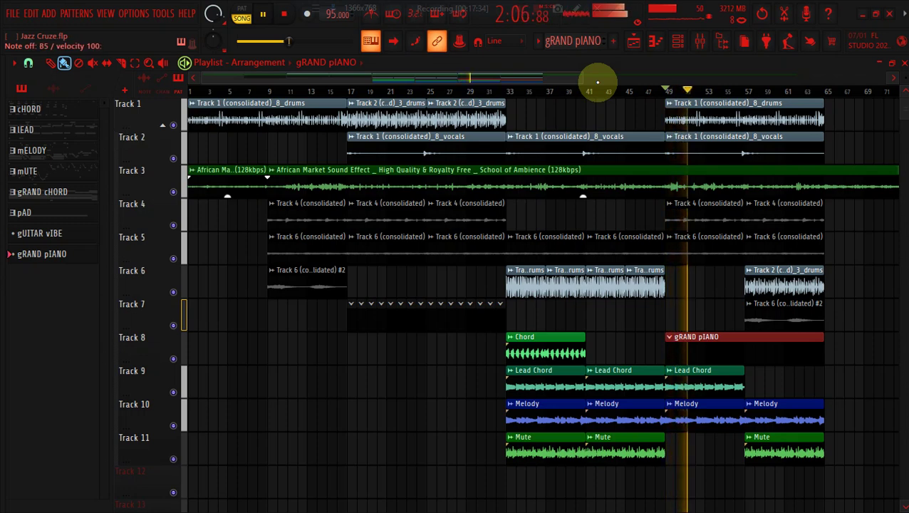
- Record notes and automation into the gRAND pIANO pattern from bar 49, playing a piano part, and stop the take
left_click(306, 13)
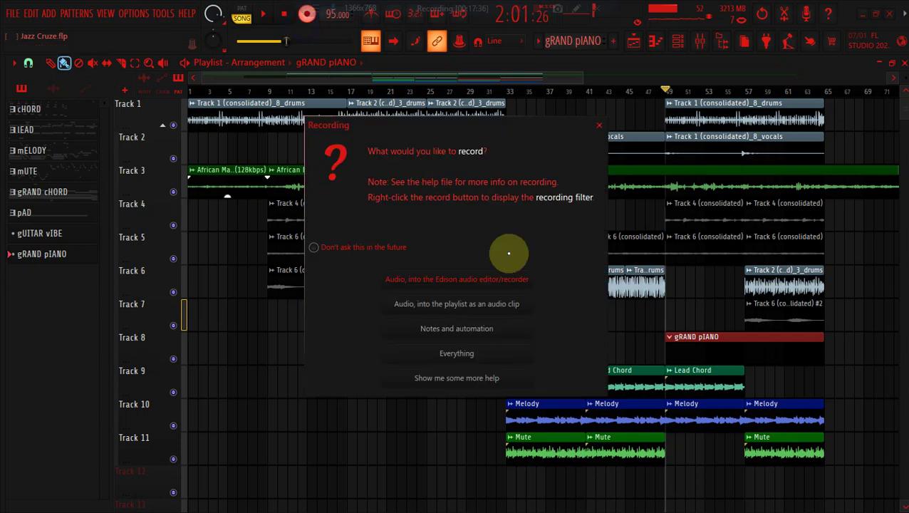
left_click(476, 339)
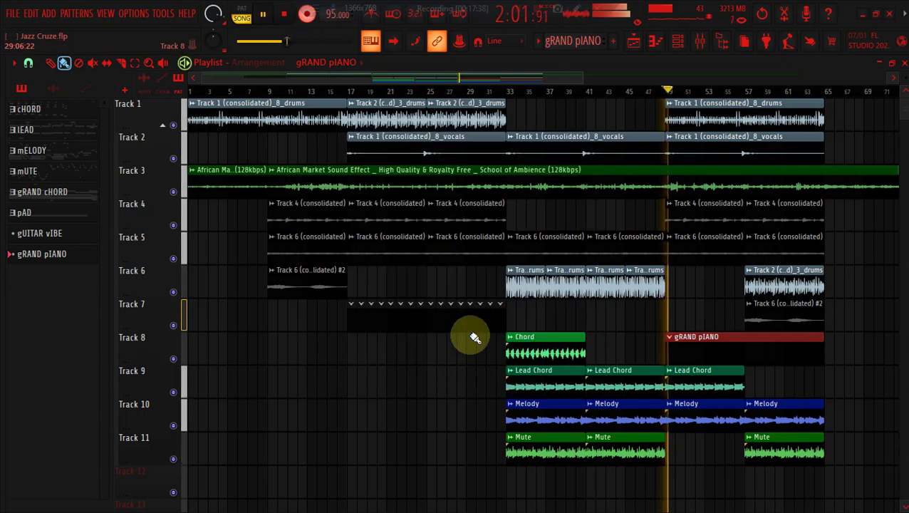
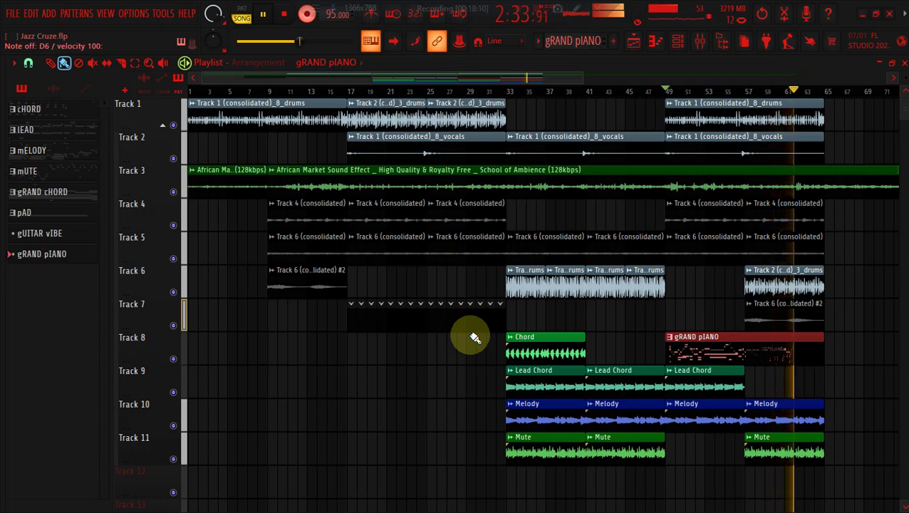
key("space")
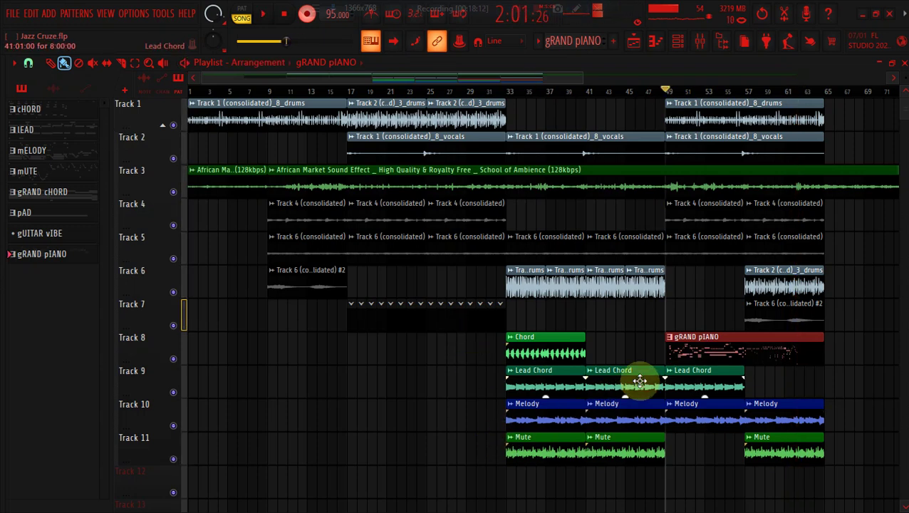
- Quantize the start times and durations of the recorded notes in the gRAND pIANO pattern and start playback
double_click(706, 347)
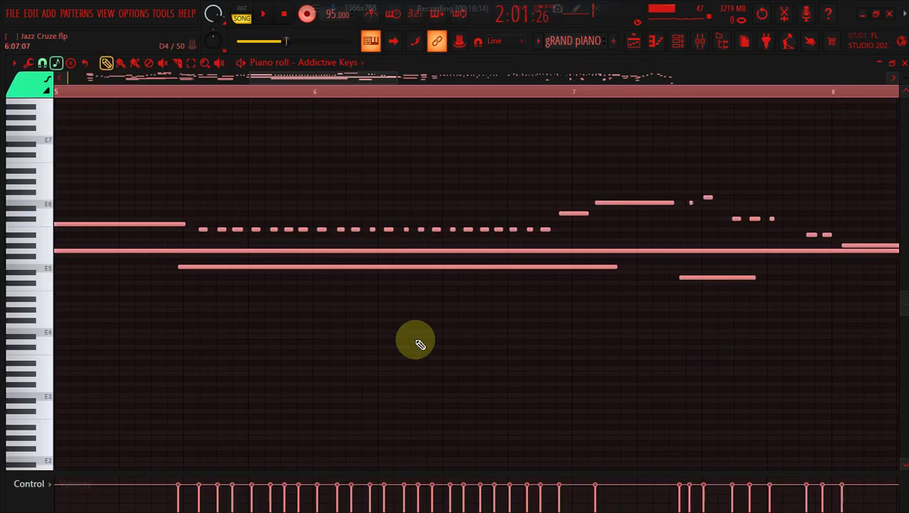
key("alt+q")
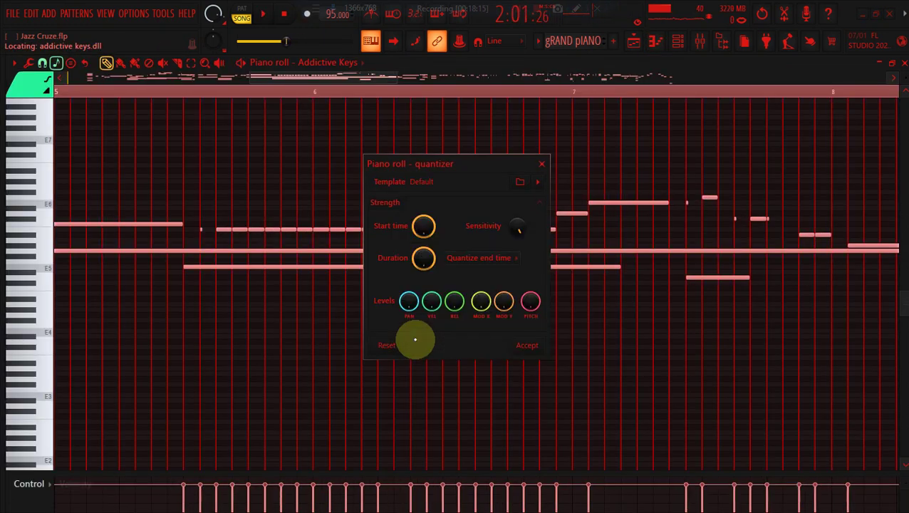
left_click(514, 346)
key("ctrl+z")
key("Down")
key("Down")
key("space")
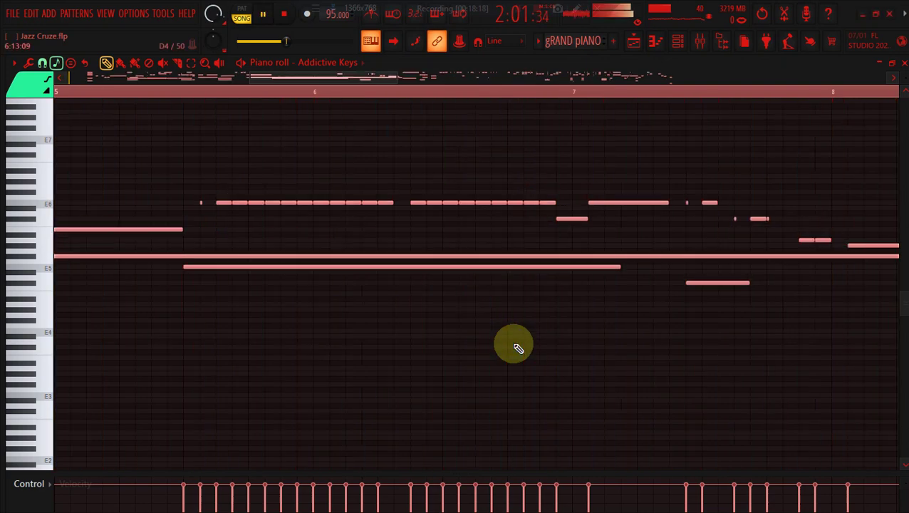
- Mute the Melody track (Track 10) in the playlist and restart playback from bar 49 to audition the piano
left_click(676, 43)
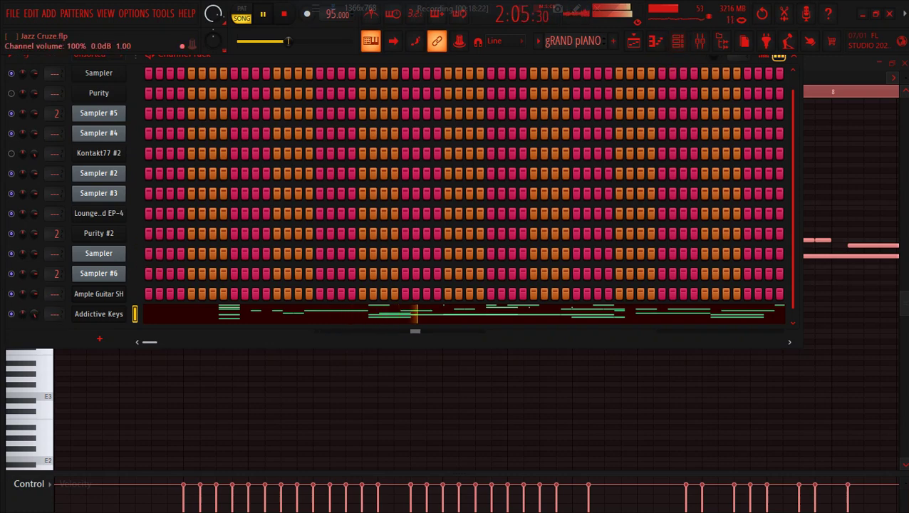
left_click(638, 43)
left_click(173, 392)
left_click(173, 393)
left_click(173, 425)
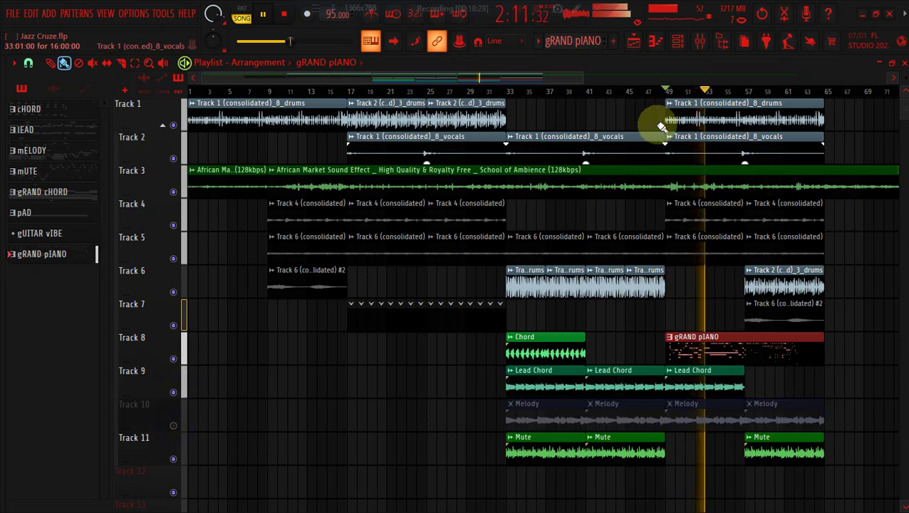
left_click(668, 91)
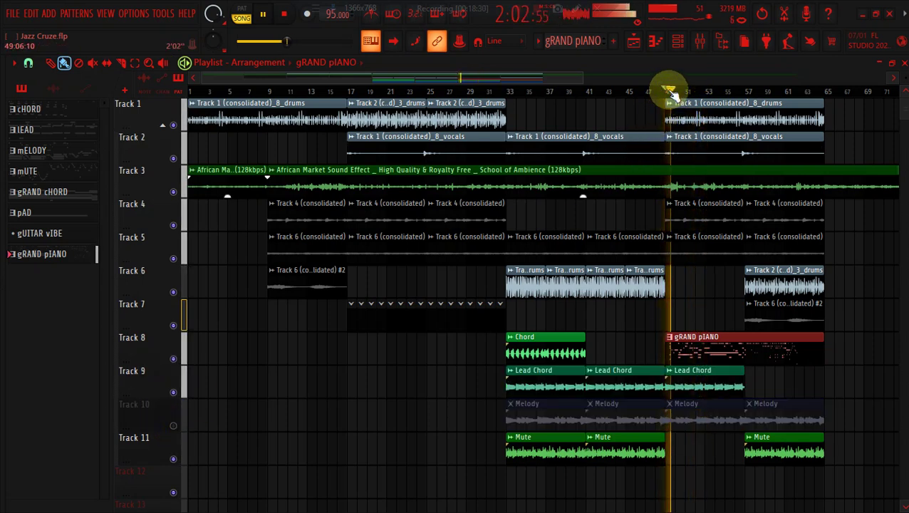
- In the gRAND cHORD pattern, copy the notes of the Kontakt77 #2 channel into the Addictive Keys channel
left_click(705, 349)
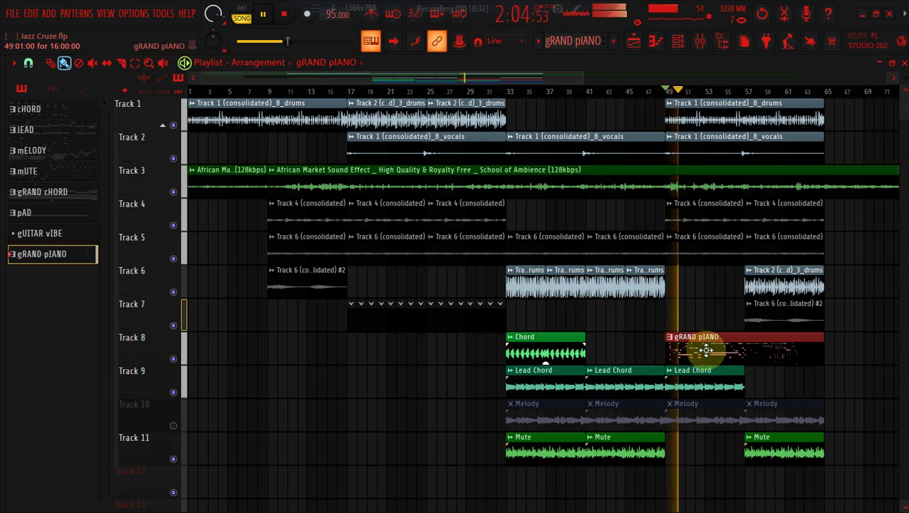
left_click(33, 191)
left_click(679, 40)
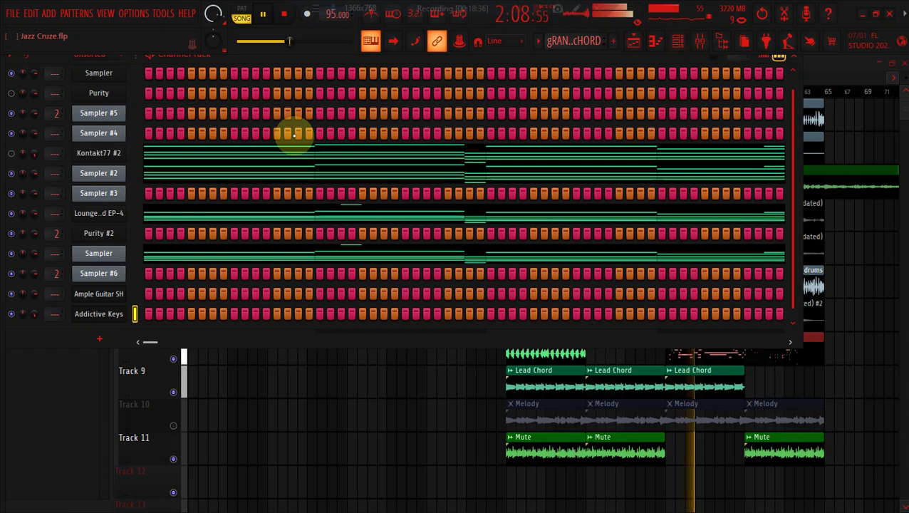
right_click(100, 153)
left_click(290, 171)
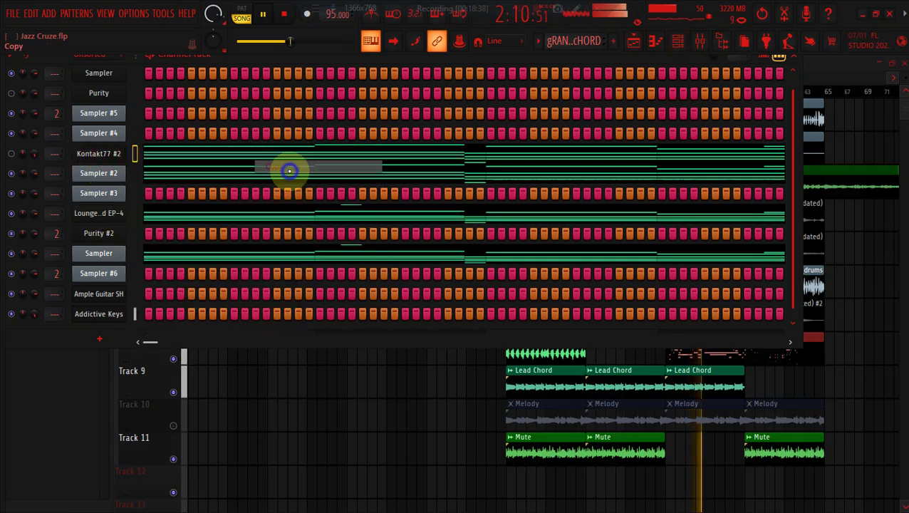
right_click(100, 314)
left_click(268, 339)
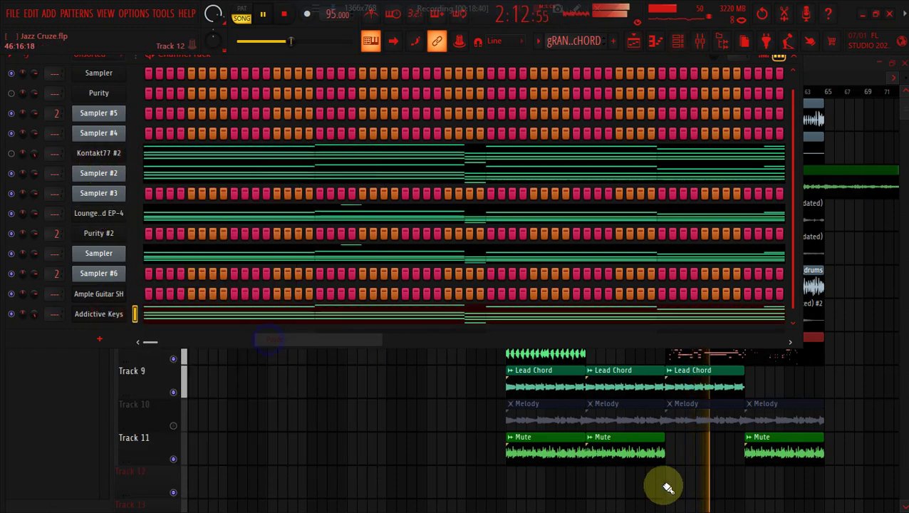
- Place the gRAND cHORD pattern on Track 12 across bars 49–64 and unmute Track 10
left_click(669, 486)
left_click_drag(712, 489, 805, 484)
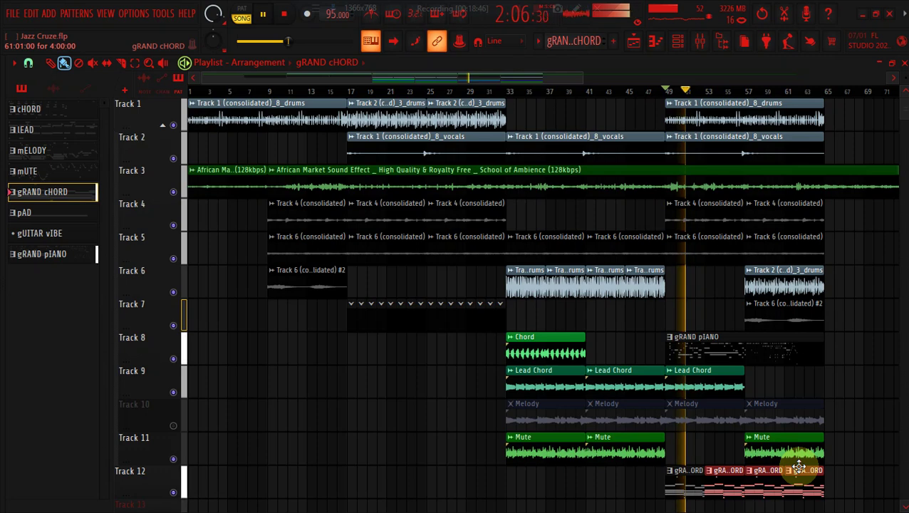
left_click(173, 425)
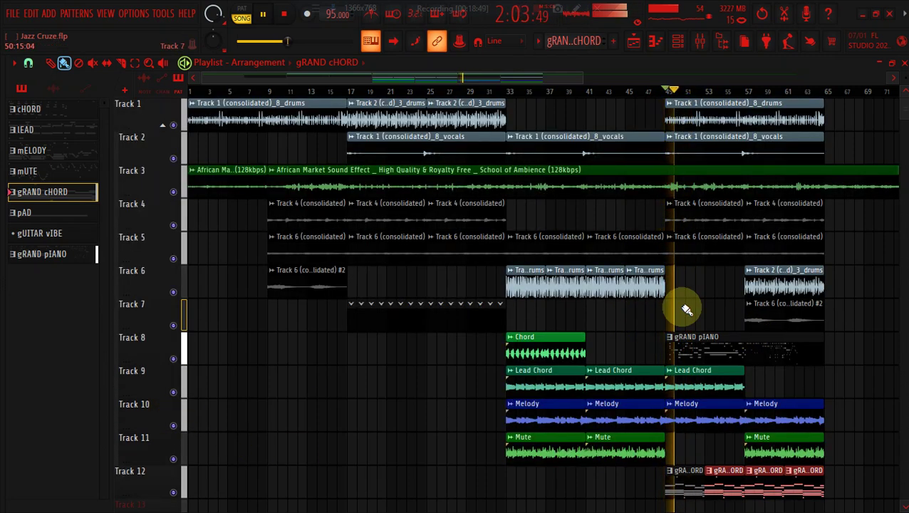
- Shorten the gRAND pIANO clip on Track 8 so it spans bars 53–64, and stop playback
left_click(689, 347)
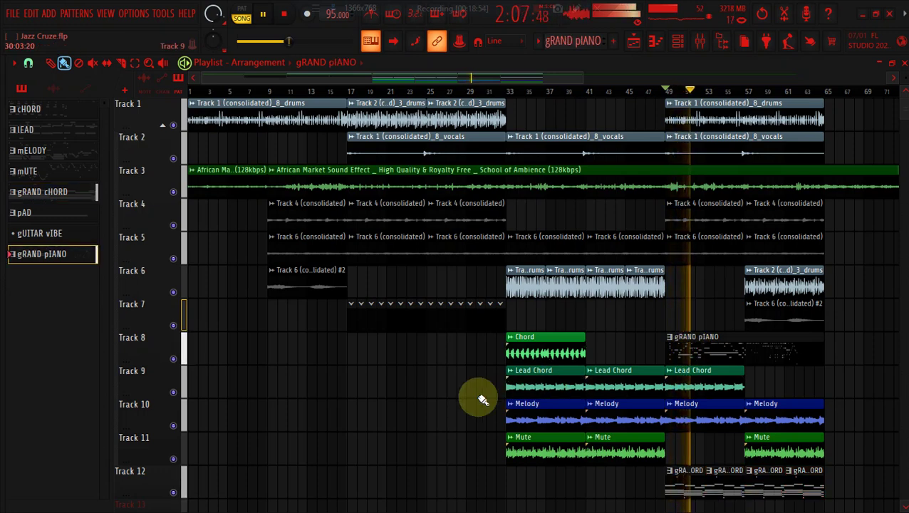
mouse_move(701, 349)
left_mouse_down()
mouse_move(794, 349)
mouse_move(663, 337)
mouse_move(703, 335)
left_mouse_up()
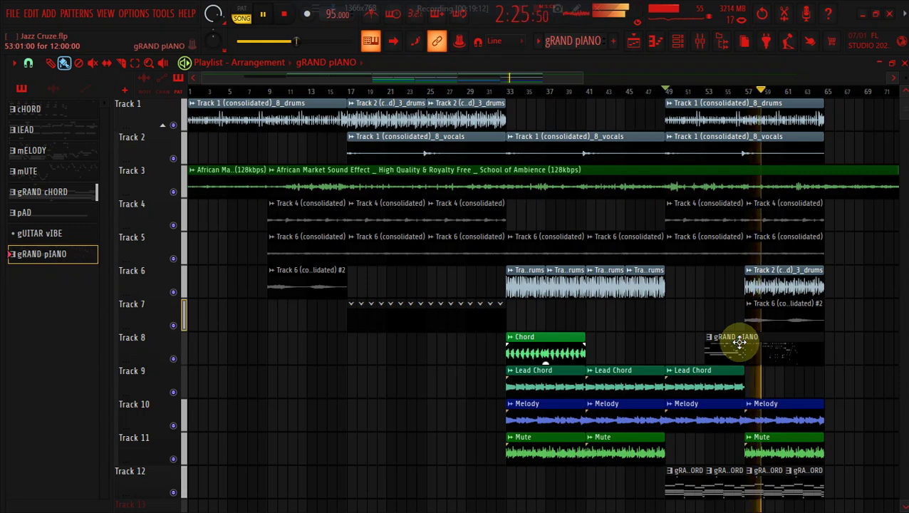
key("space")
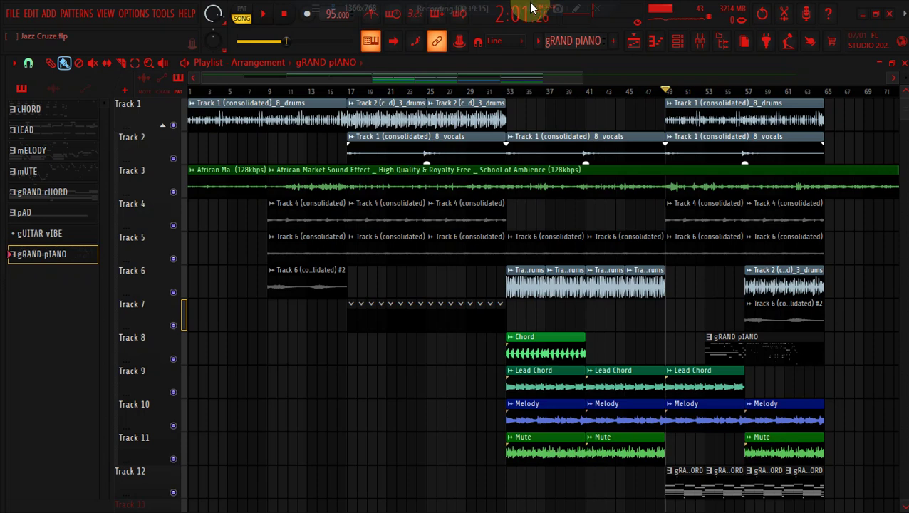
- Audition the arrangement section by section, playing from bars 1, 9, 17, 33, 41 and 49
left_click(193, 91)
key("space")
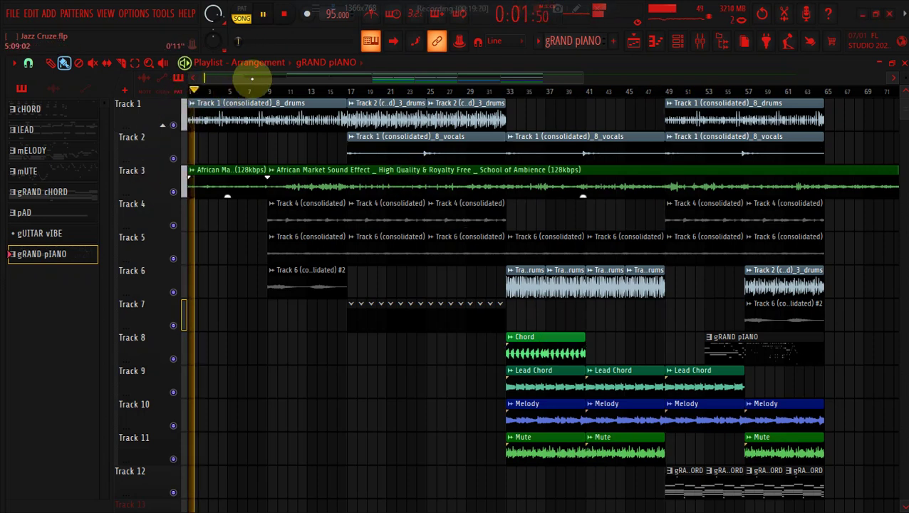
left_click(272, 87)
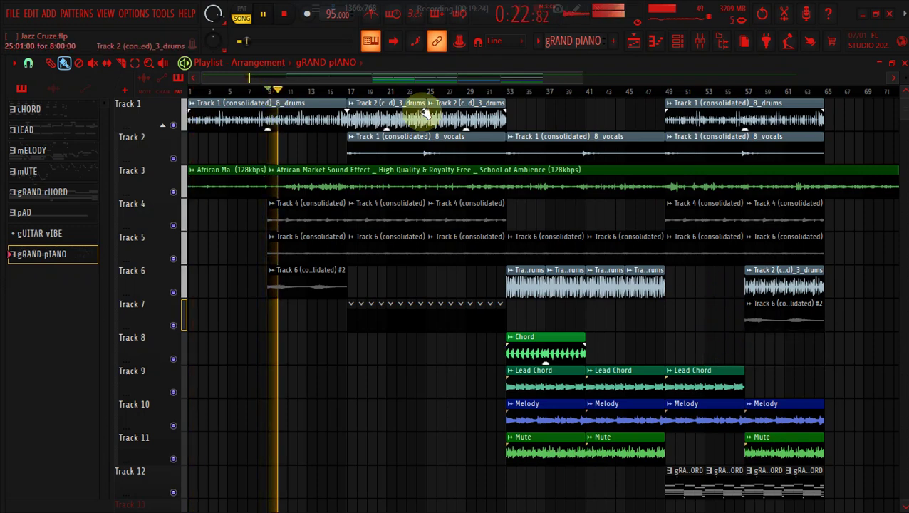
left_click(349, 90)
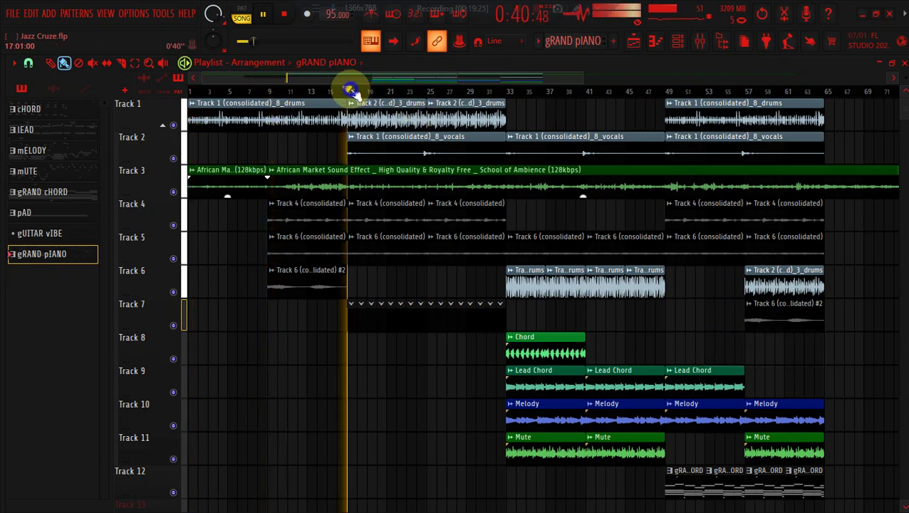
left_click(510, 93)
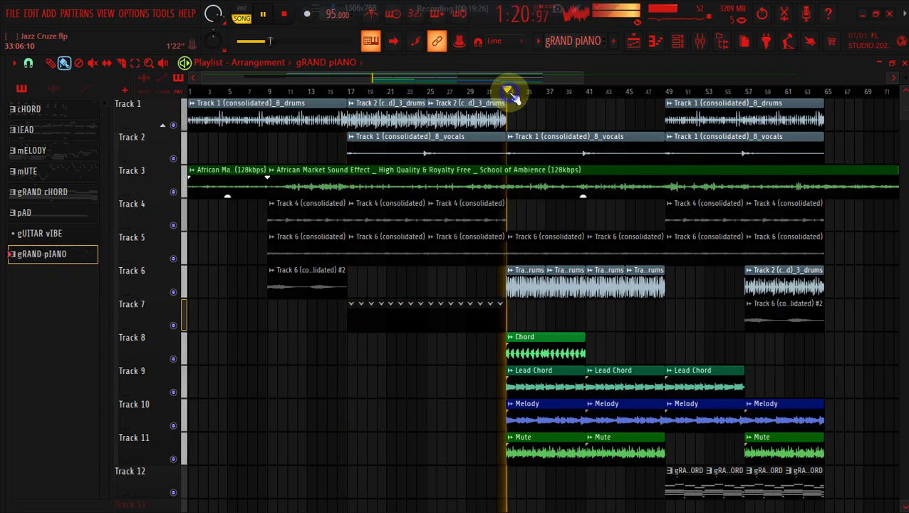
left_click(590, 91)
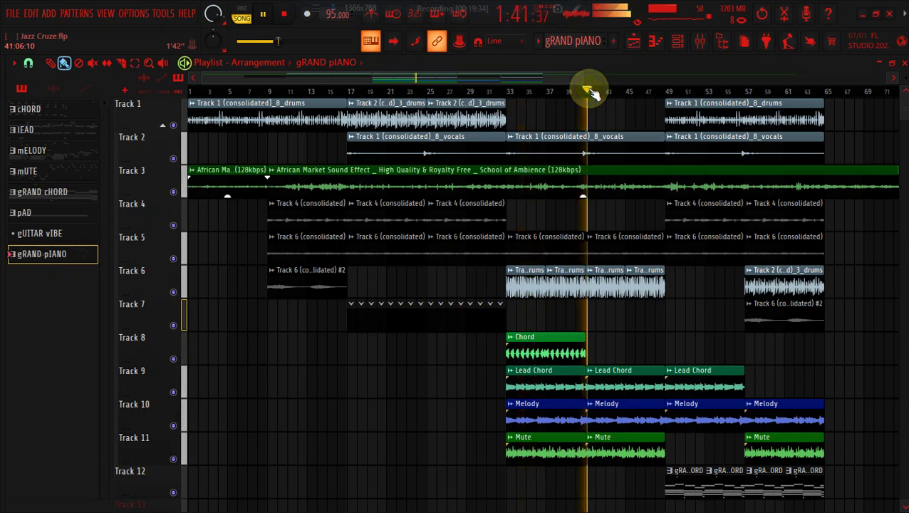
left_click(669, 91)
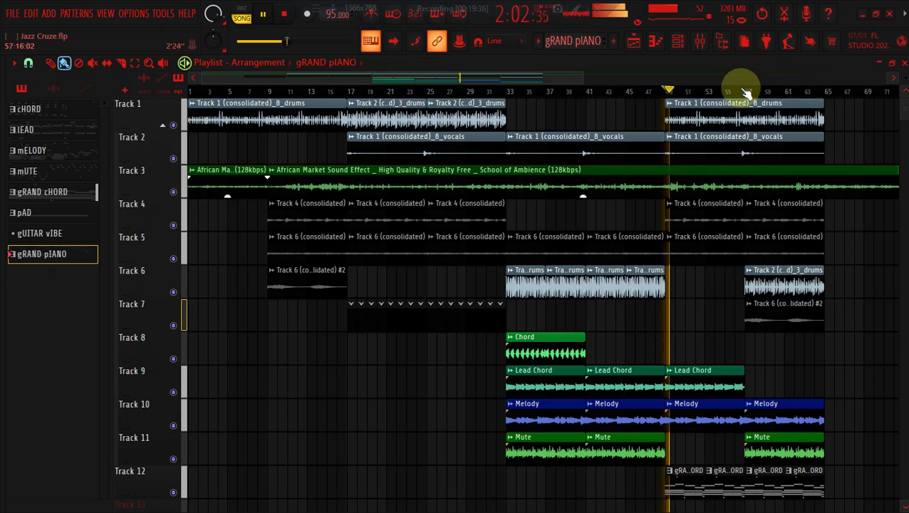
left_click_drag(583, 77, 635, 78)
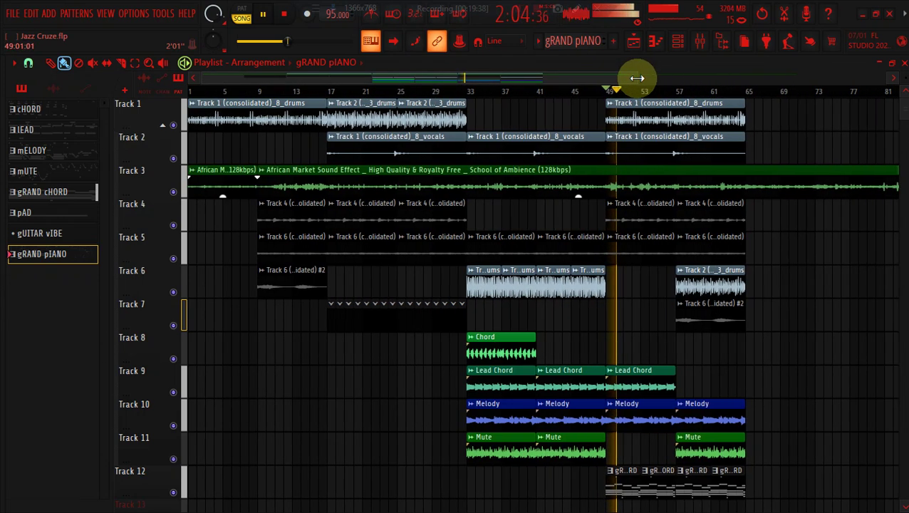
key("super+Tab")
key("Right")
key("Right")
key("Right")
key("Right")
key("Right")
key("Right")
key("Right")
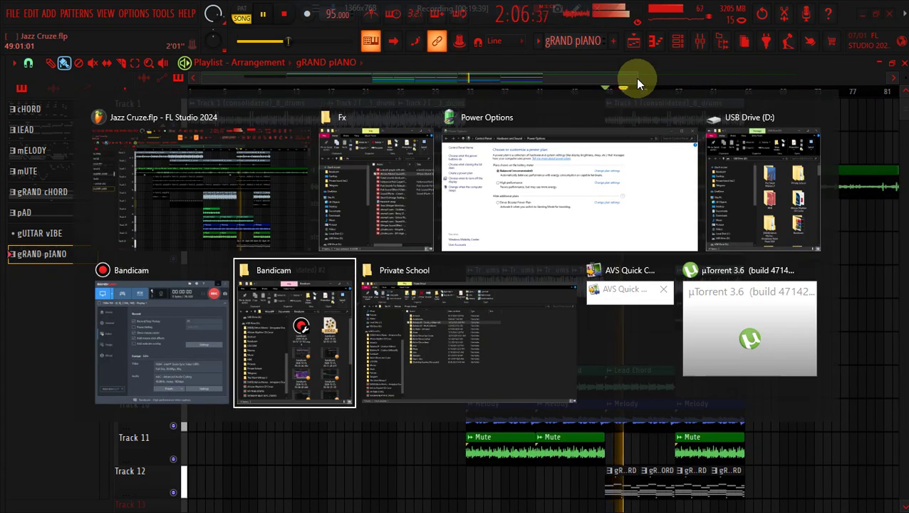
key("Return")
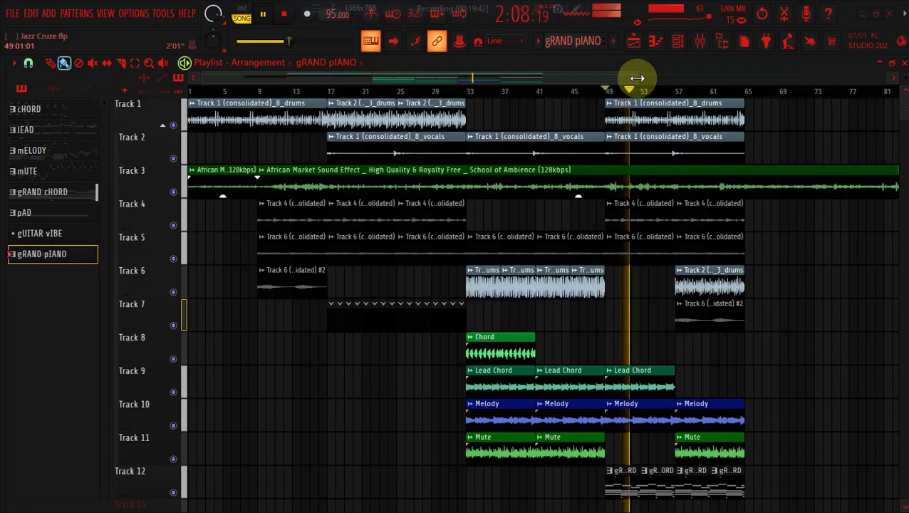
- Search Windows for "wo" and switch to WordPad with a blank document
key("super")
type("wo")
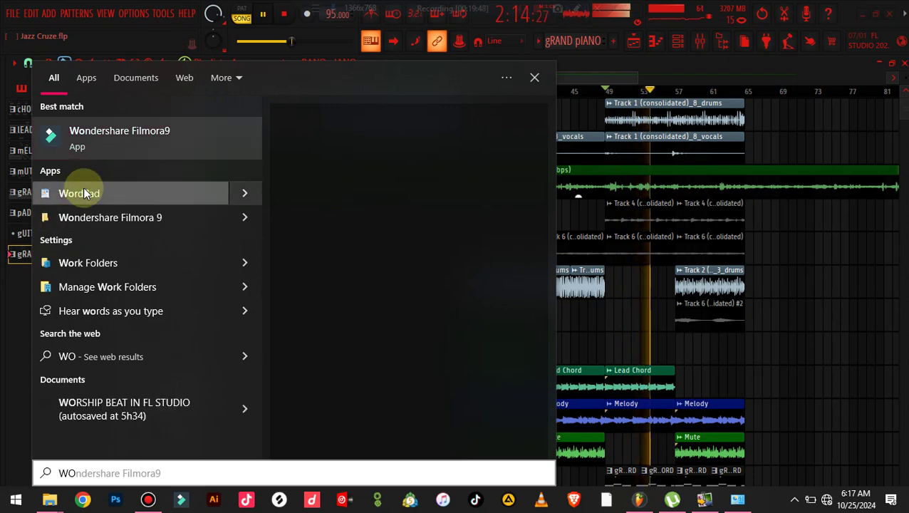
key("Escape")
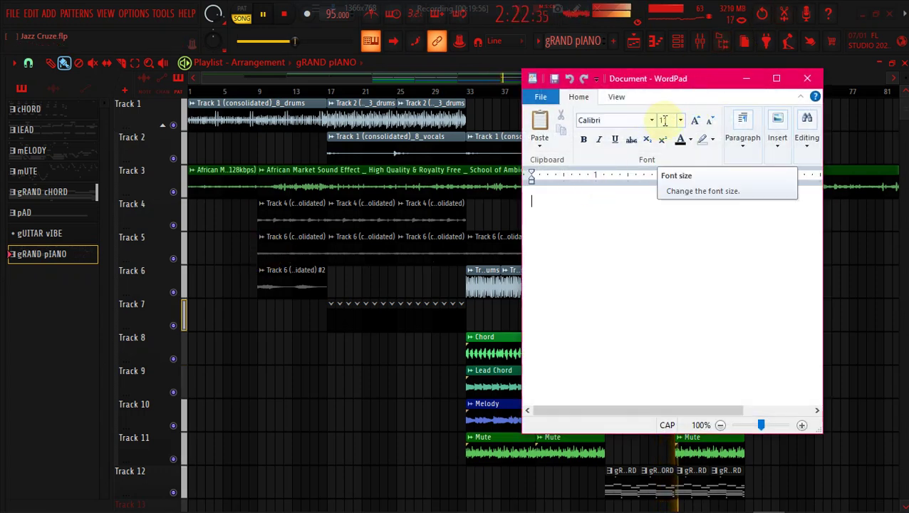
- Write 25 at font size 100 in the WordPad document, and clear it before returning to FL Studio
left_click(542, 201)
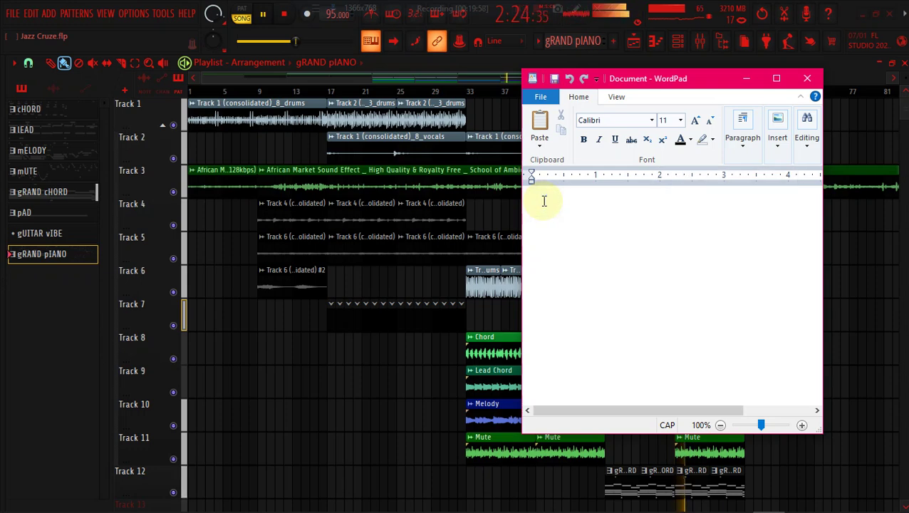
left_click_drag(546, 206, 532, 203)
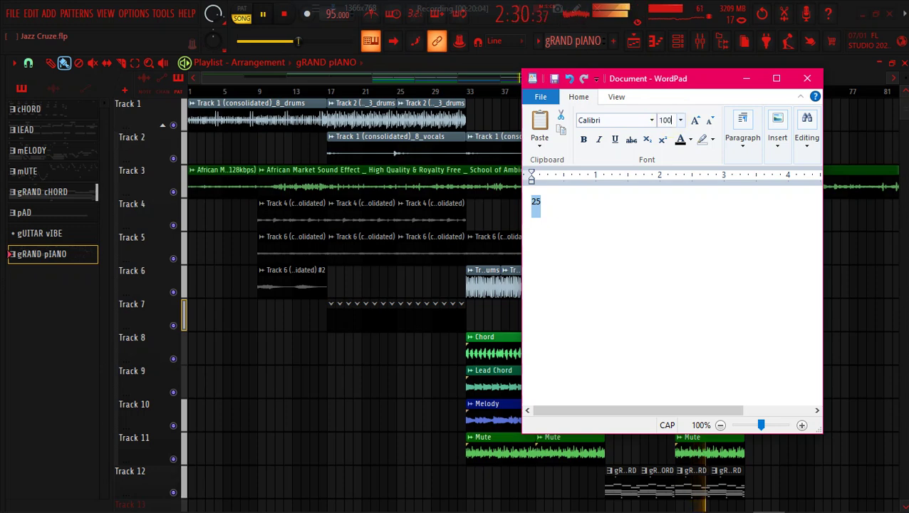
key("Return")
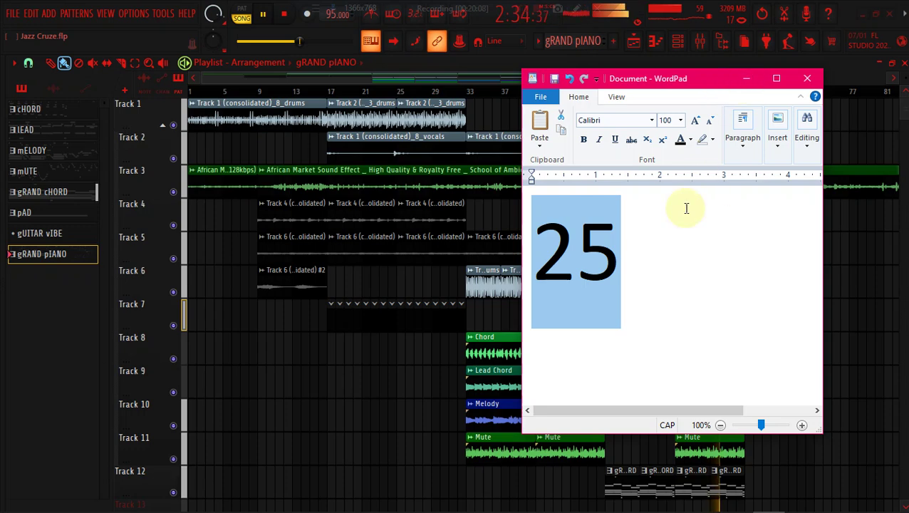
key("Delete")
left_click(748, 84)
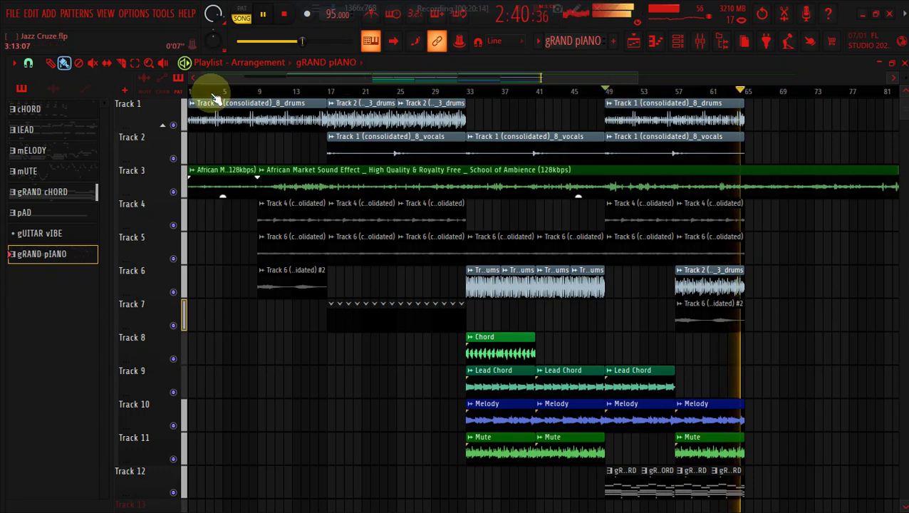
- Play from bar 17 and add two Melody clips on Track 10 across bars 17–32
left_click(324, 92)
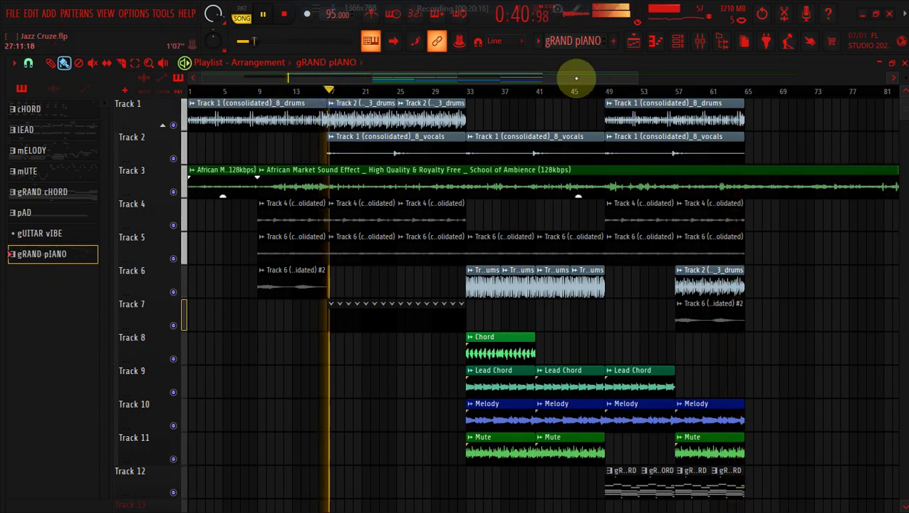
scroll(629, 80, "down", 3)
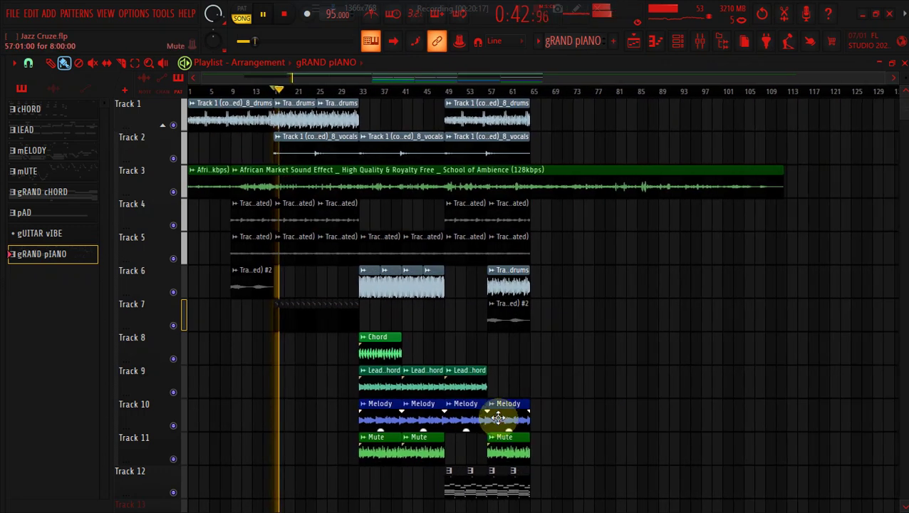
left_click(495, 422)
left_click(282, 420)
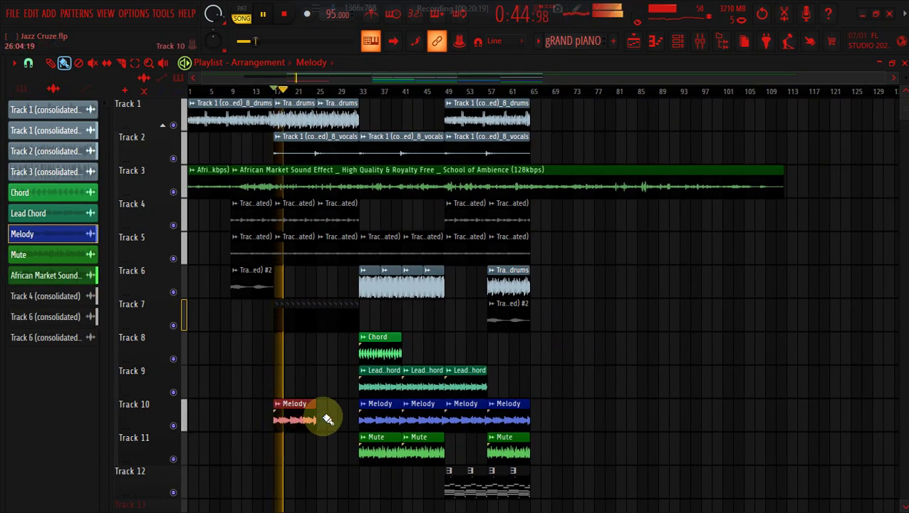
left_click(328, 420)
- Place two Chord clips on Track 8 across bars 65–80
left_click(383, 347)
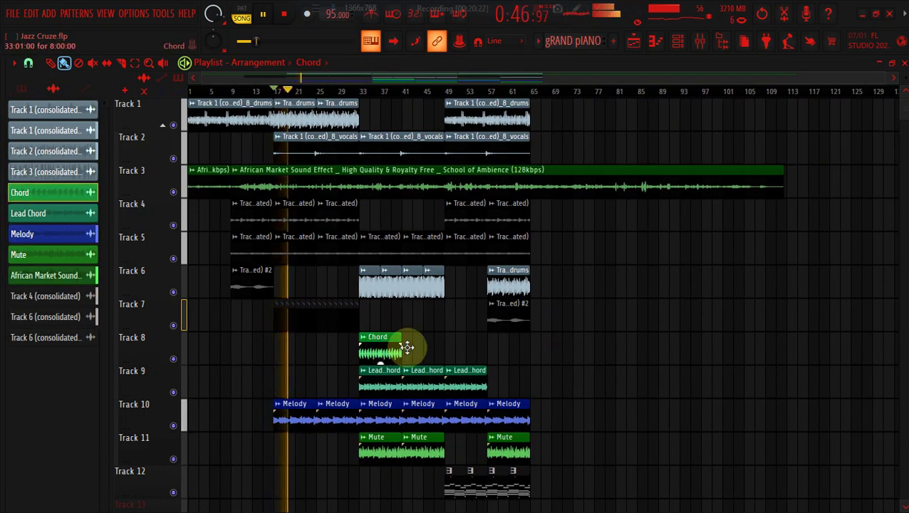
left_click_drag(533, 349, 582, 348)
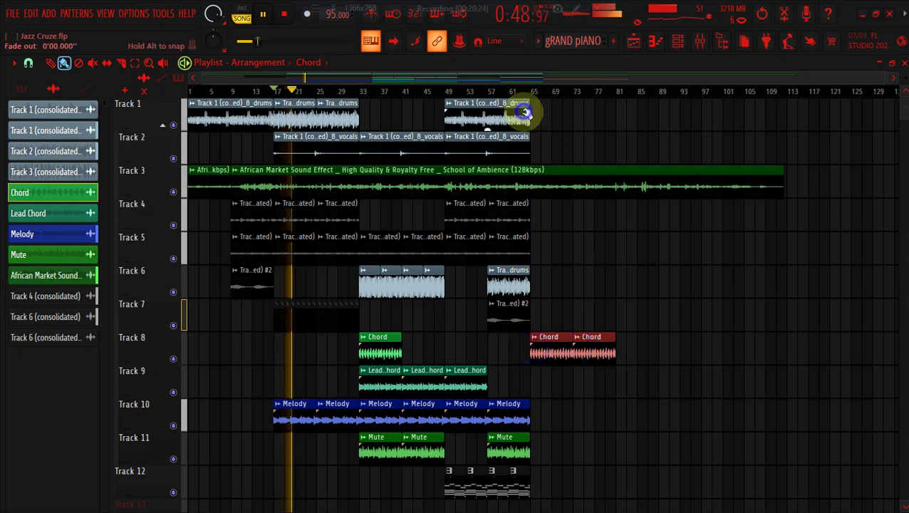
- Add a Track 1 (consolidated)_8_drums clip on Track 1 across bars 65–80 and play the song from bar 65
left_click(522, 114)
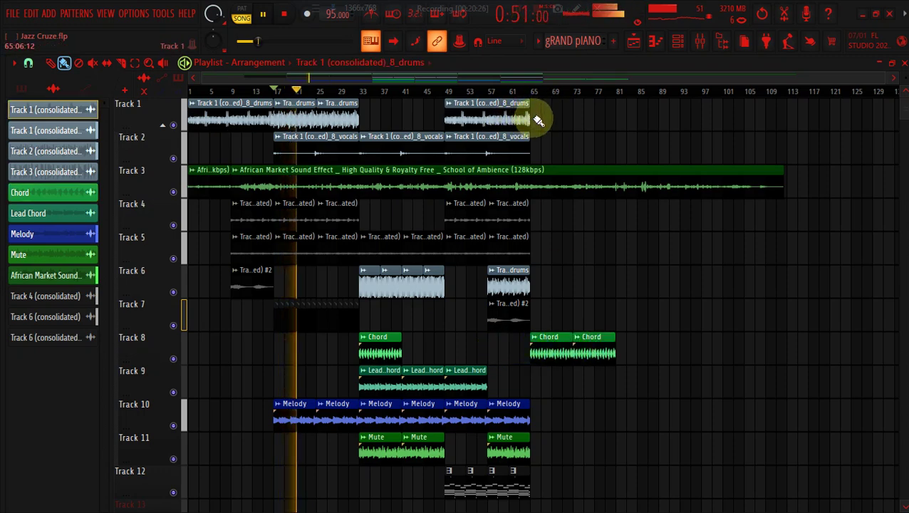
left_click(538, 121)
left_click(532, 91)
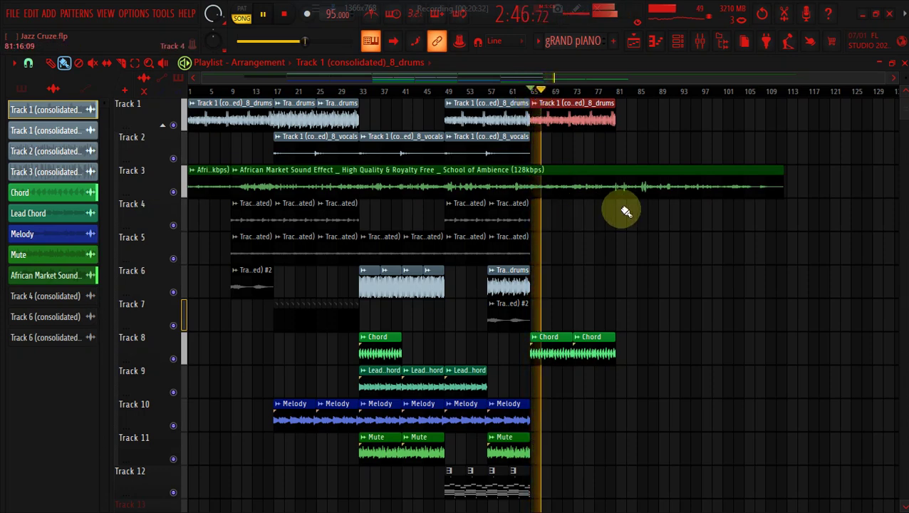
left_click_drag(893, 66, 821, 71)
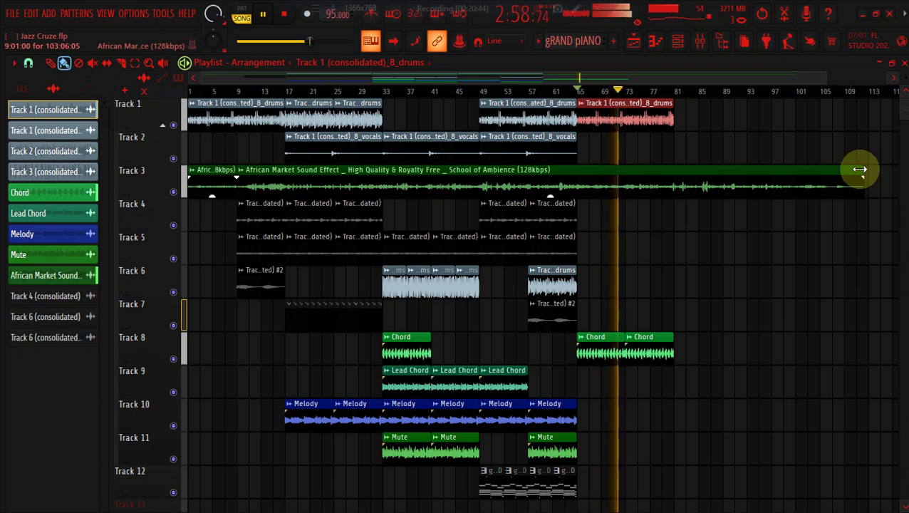
- Switch to WordPad, write 3 in the blank document, and clear it before returning to FL Studio
key("alt+Tab")
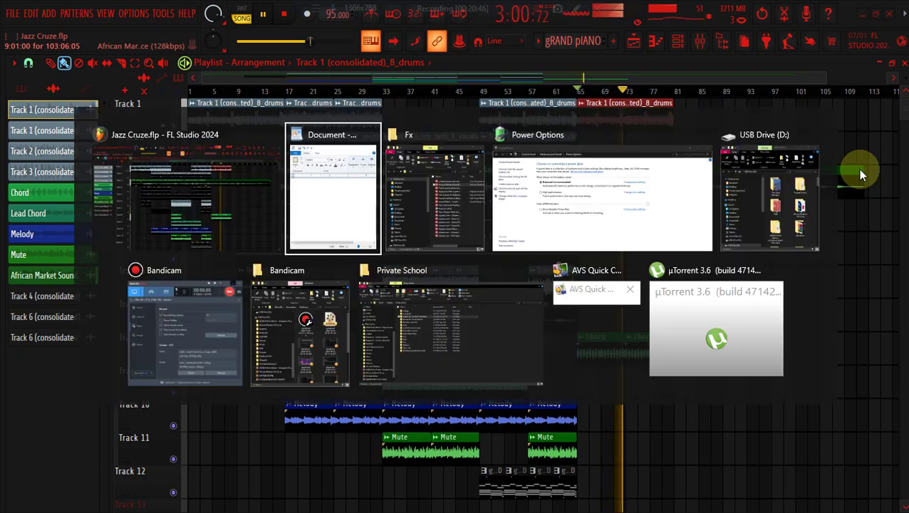
type("3")
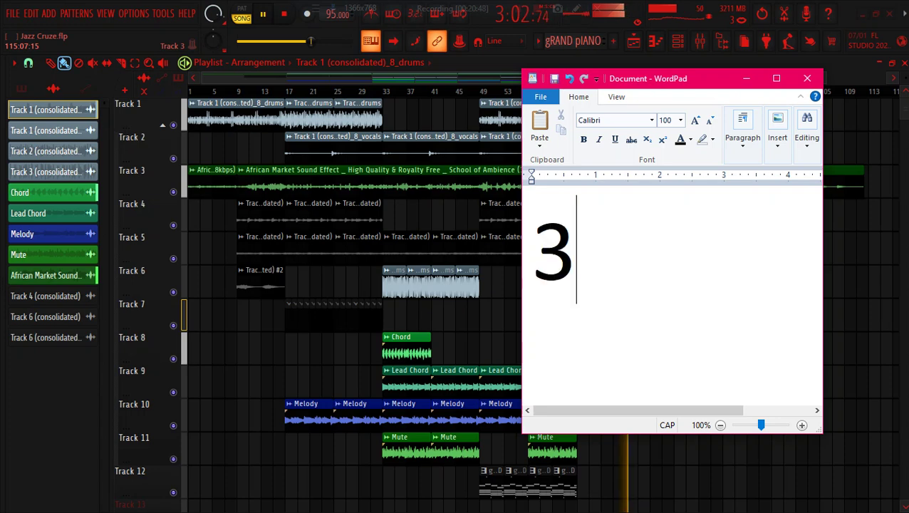
key("BackSpace")
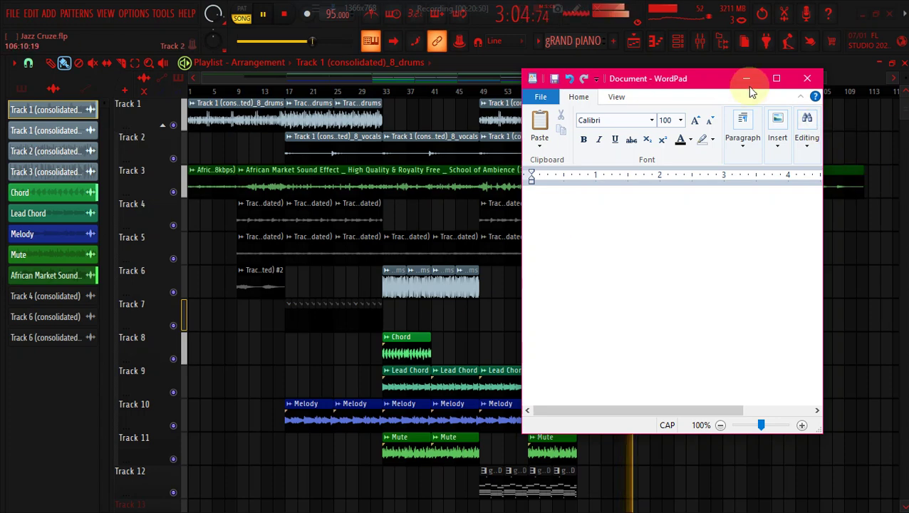
left_click(746, 78)
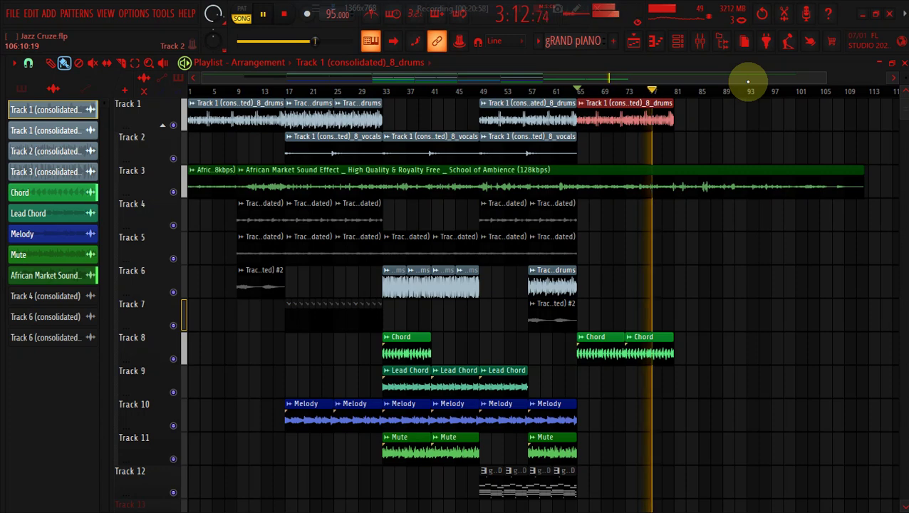
- Fill bars 1–8 with the Track 3 drums clips on Track 7 and a Track 4 (consolidated) clip on Track 4
left_click(441, 282)
left_click(192, 322)
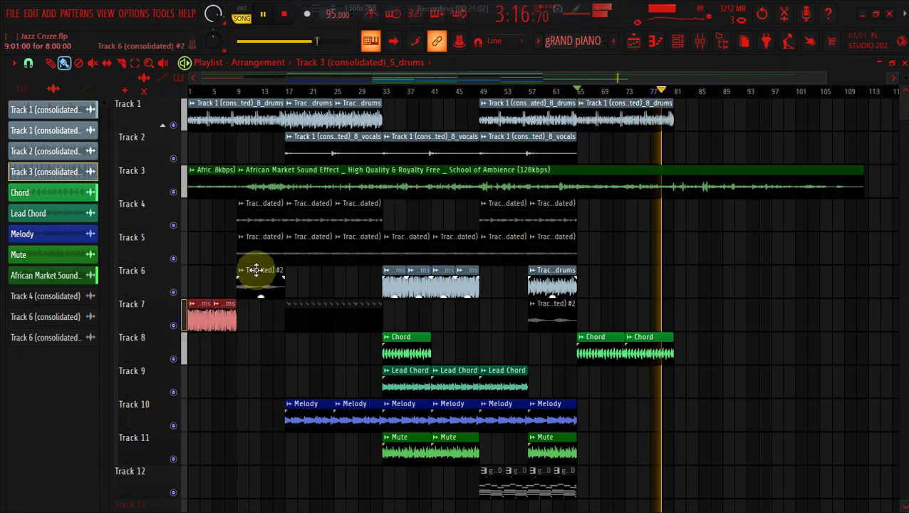
left_click(260, 211)
left_click(191, 212)
- Place a Lead Chord clip on Track 9 across bars 1–8 and play the song from the start
left_click(393, 376)
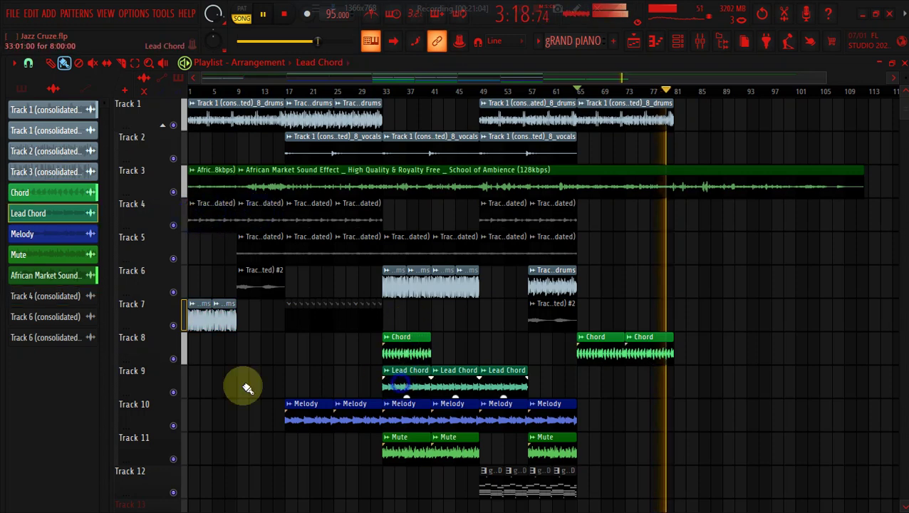
left_click(197, 382)
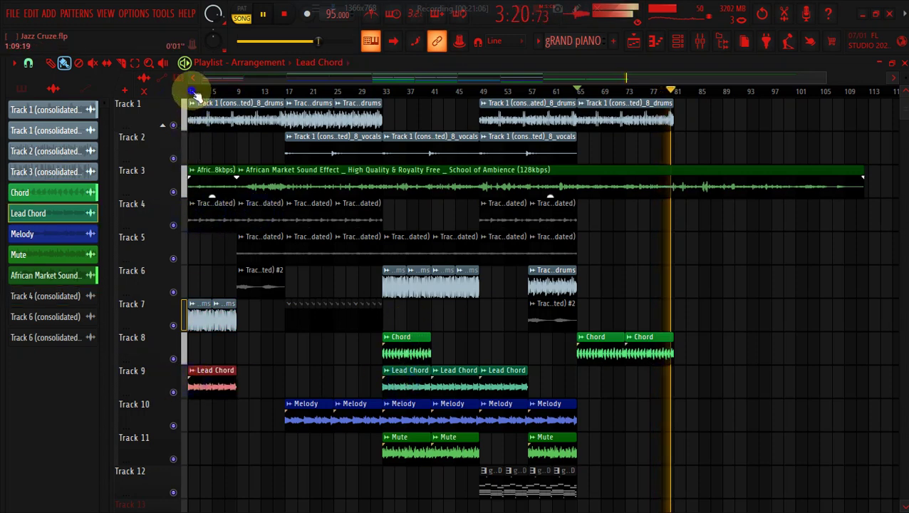
left_click(194, 91)
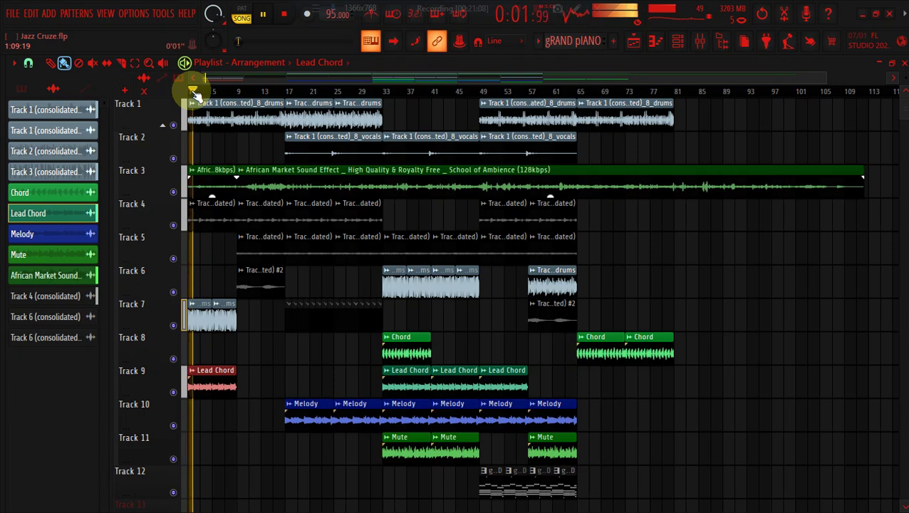
left_click(275, 367)
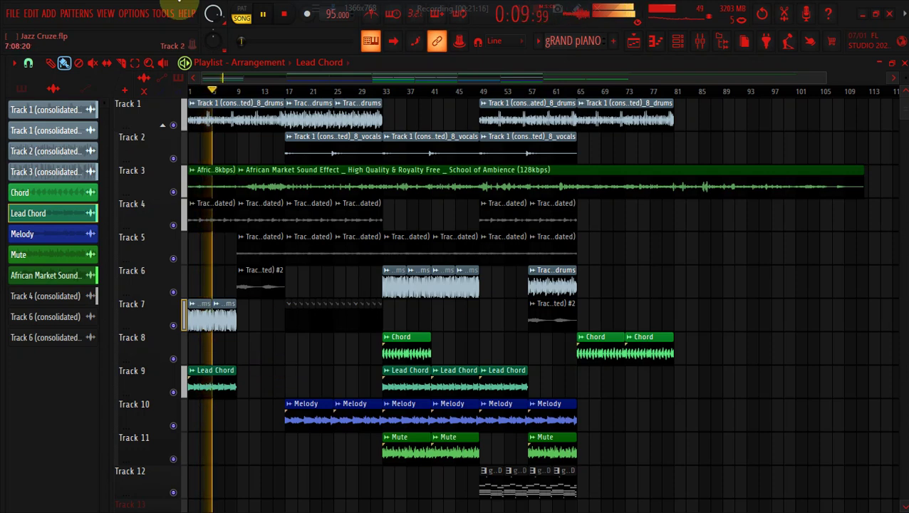
- Open the project info settings and enter "jAZZ Cru" as the project title
left_click(133, 13)
left_click(142, 58)
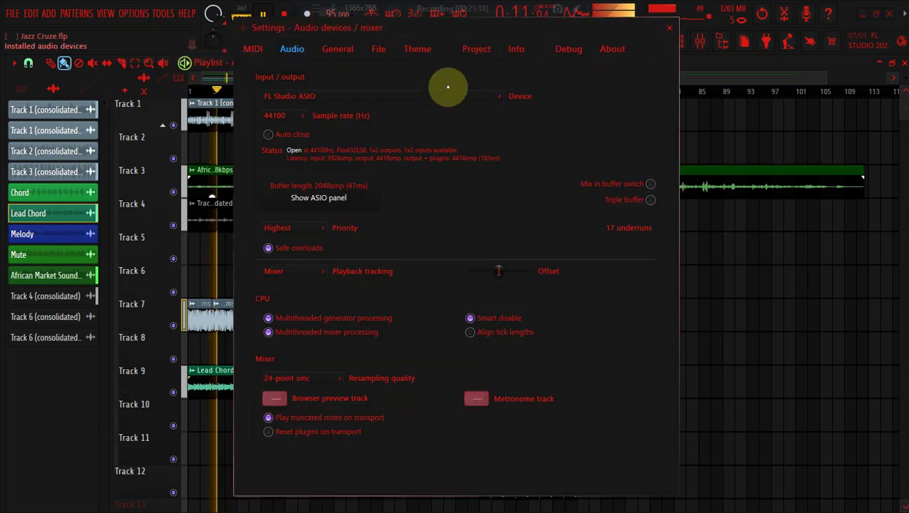
left_click(516, 49)
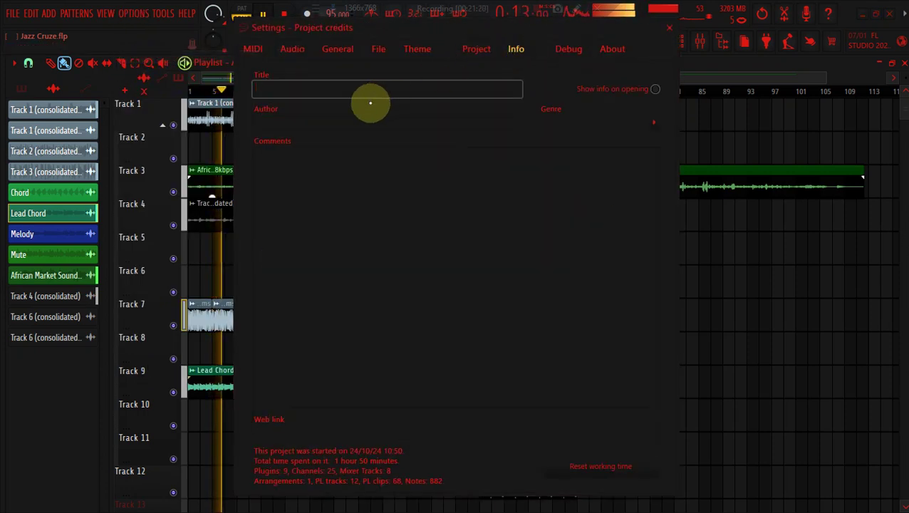
type("jAZZ")
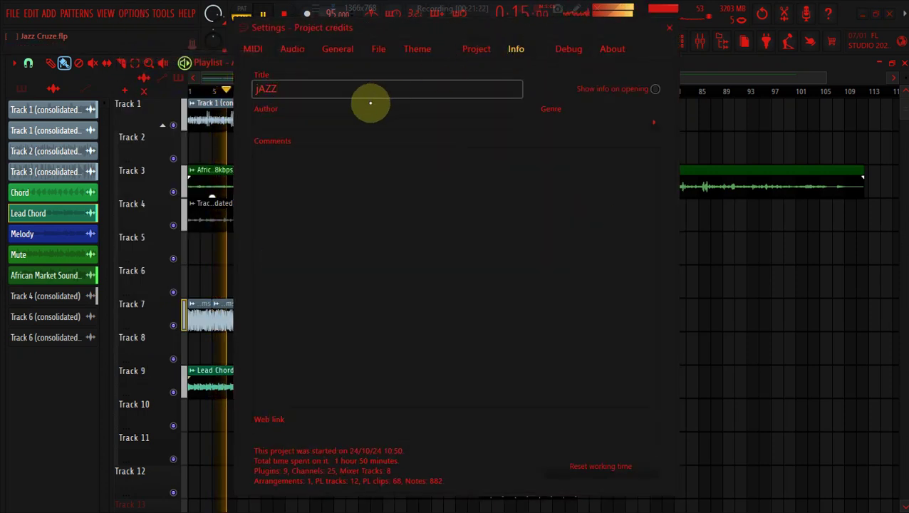
type(" Cru")
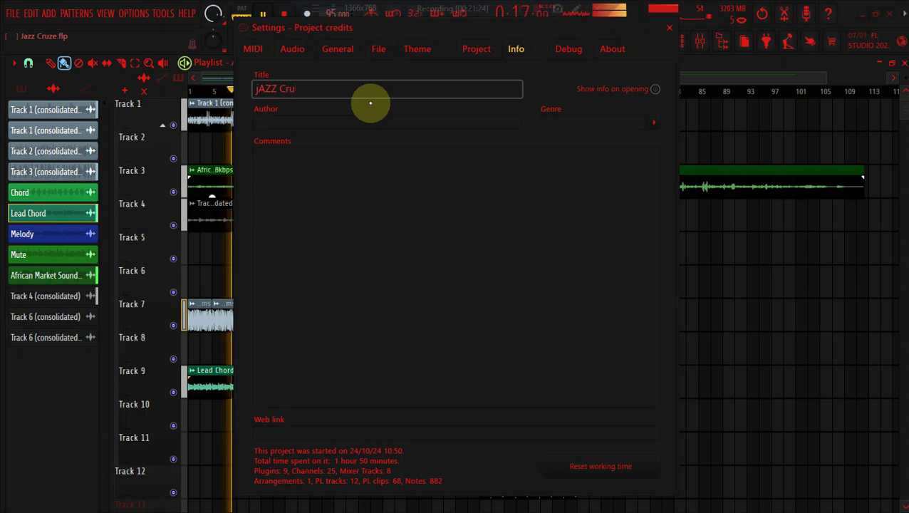
- Enter the artist's name as the project author and set the genre to Afro Jazz
left_click(375, 121)
type("Soul")
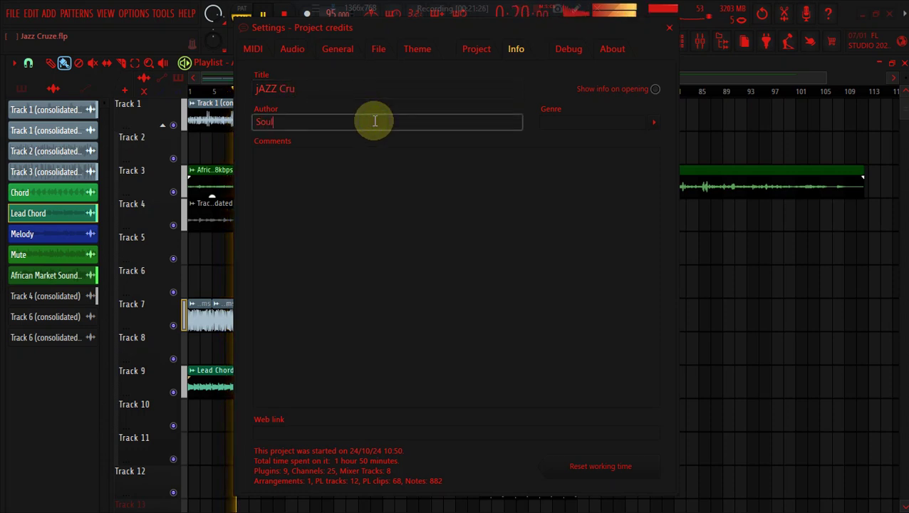
type("ful Guru")
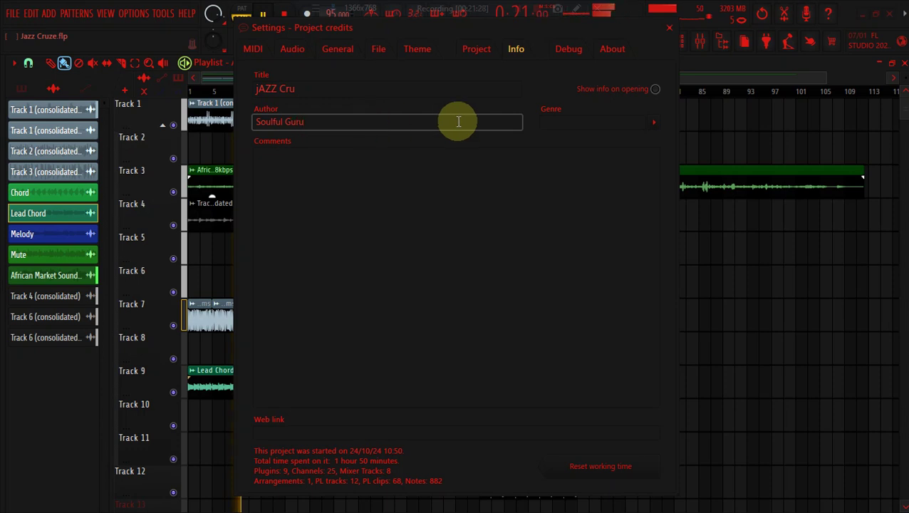
left_click(612, 121)
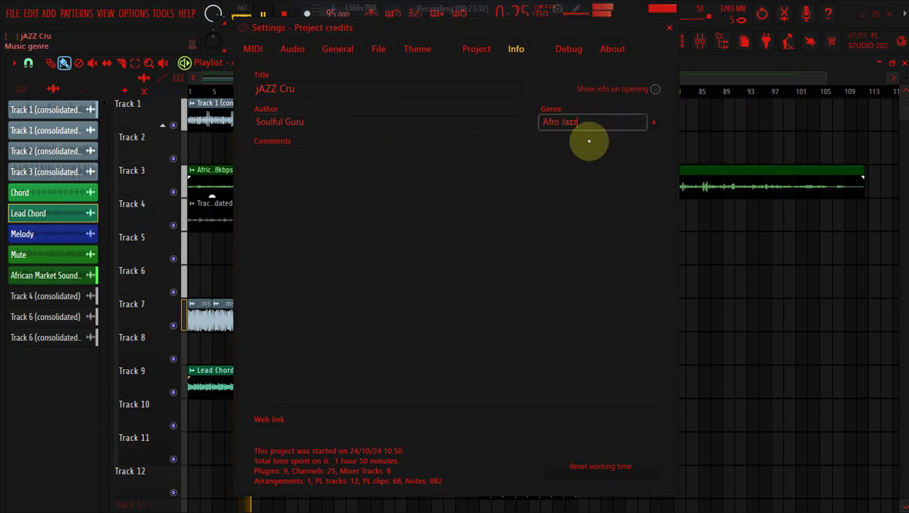
- Write a "Prod By" credit in the project comments, naming "Your Name" and the artist
left_click(556, 165)
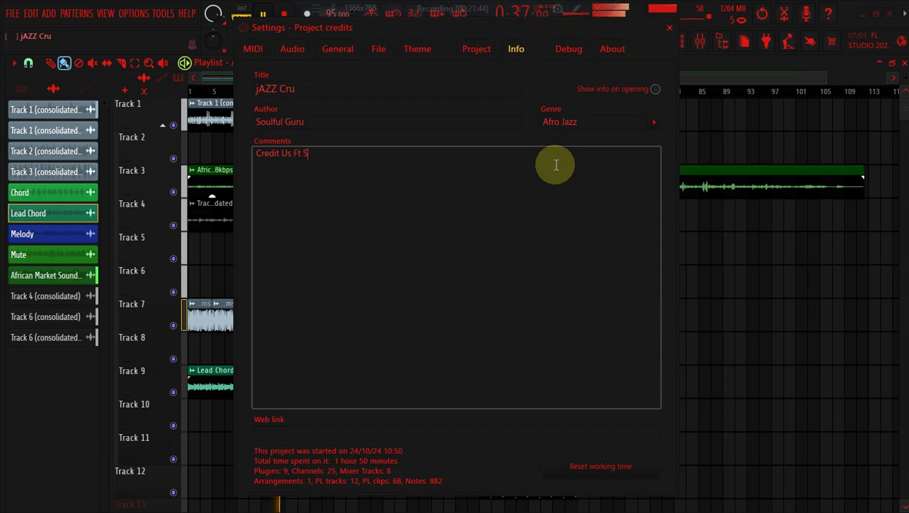
type("lful guru")
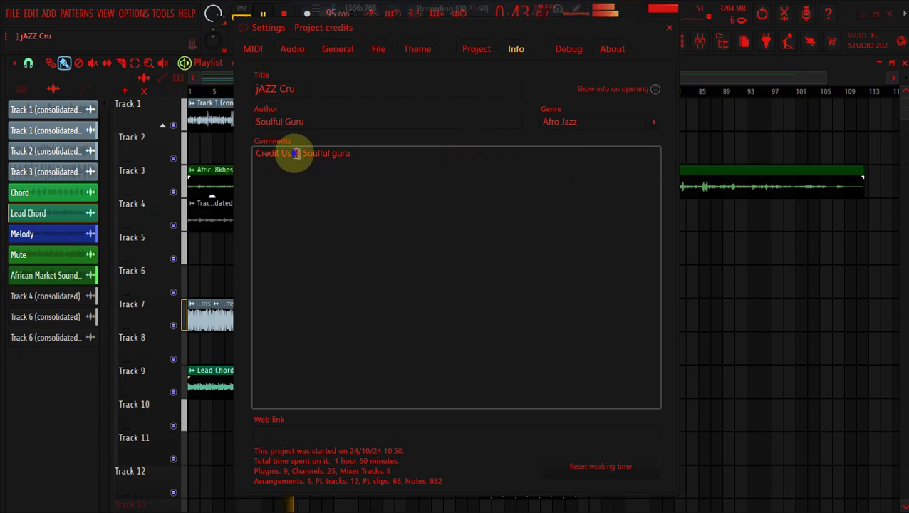
left_click_drag(297, 154, 238, 157)
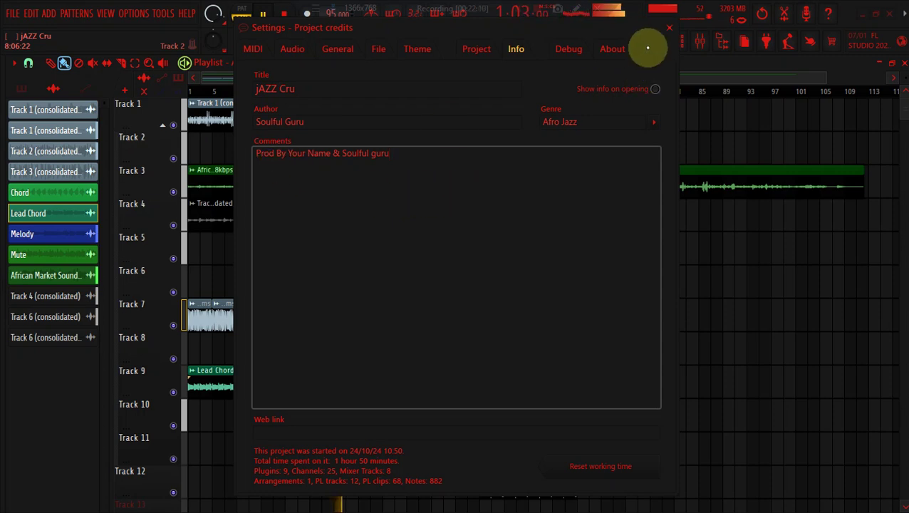
- Enable showing the project info on opening and close the settings
left_click_drag(645, 31, 635, 36)
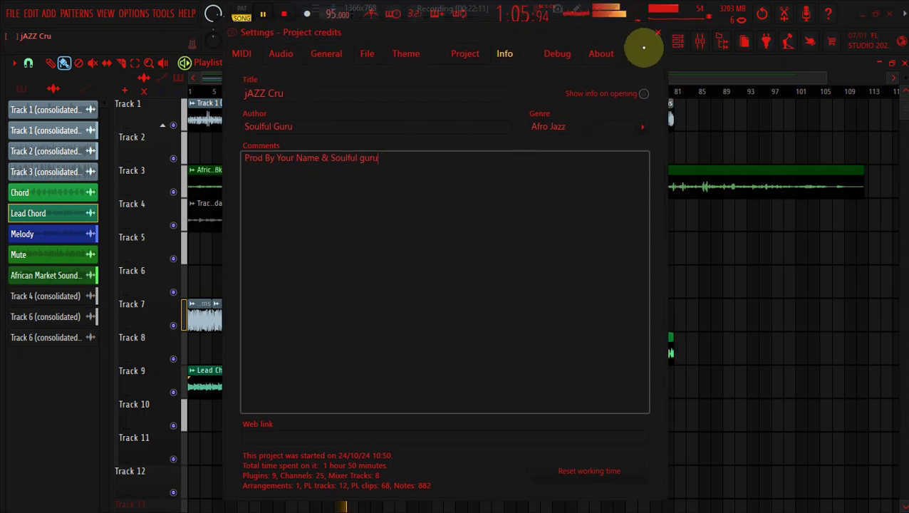
left_click(645, 93)
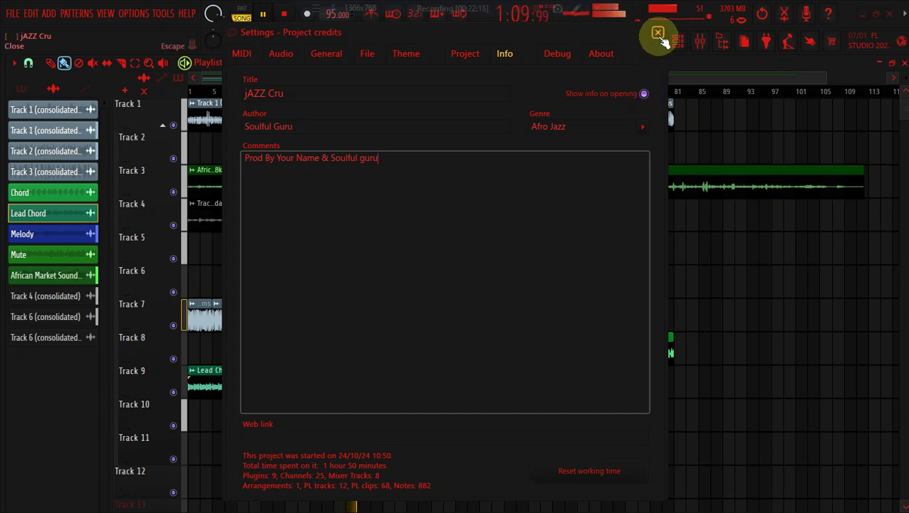
left_click(659, 36)
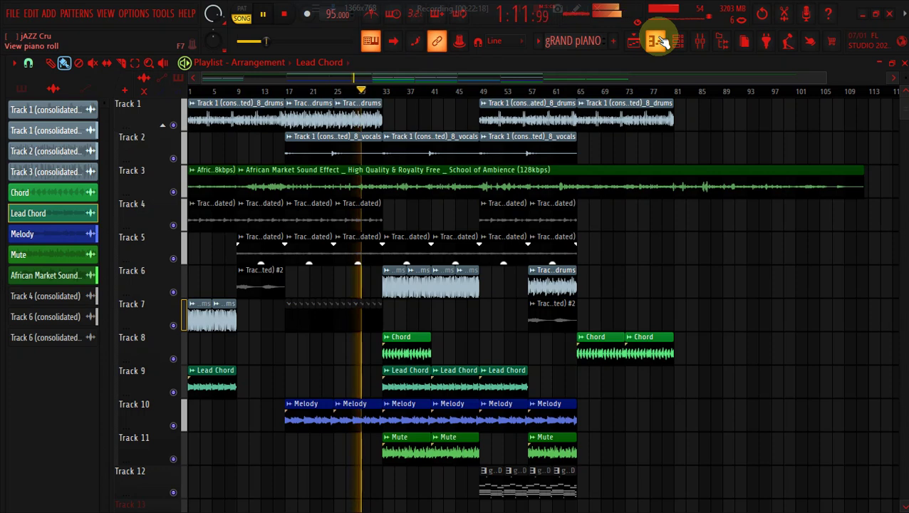
- Switch to WordPad and write 33 in the blank document
key("alt+Tab")
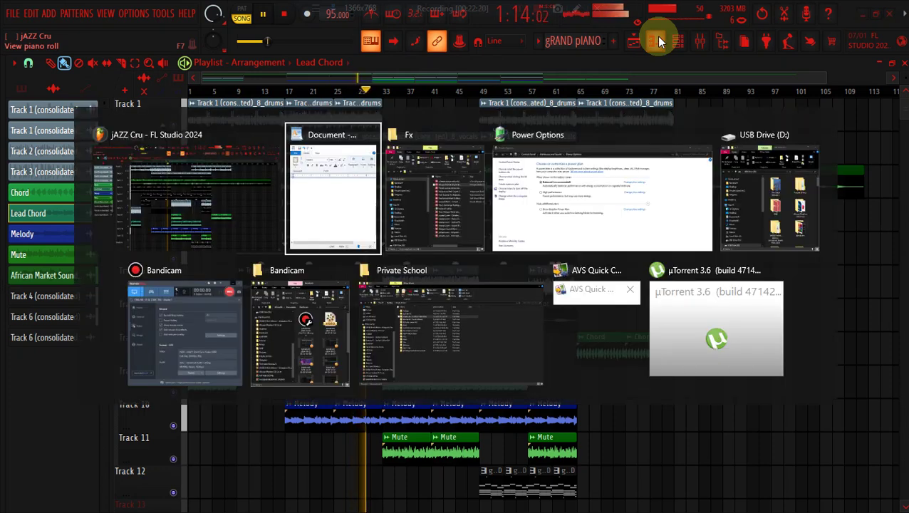
type("33")
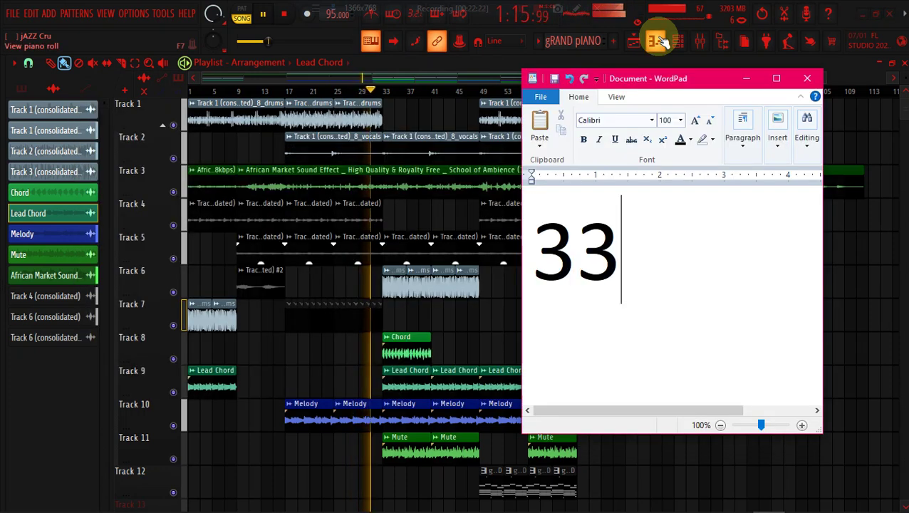